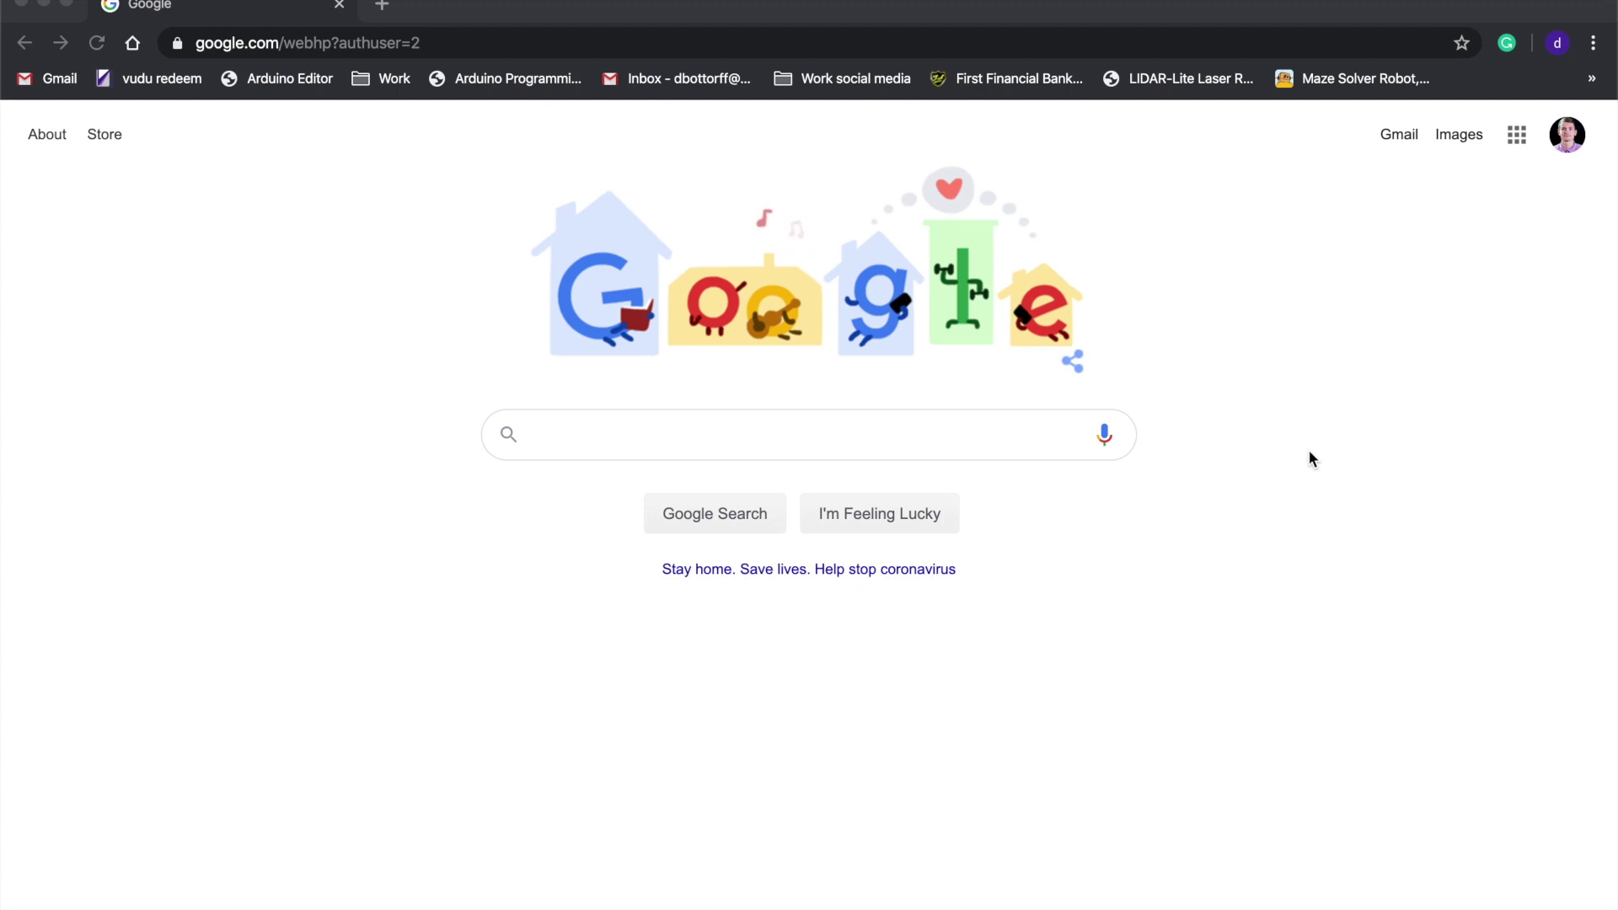
- Launch Google Calendar from the Google apps grid on the Search homepage
left_click(1516, 135)
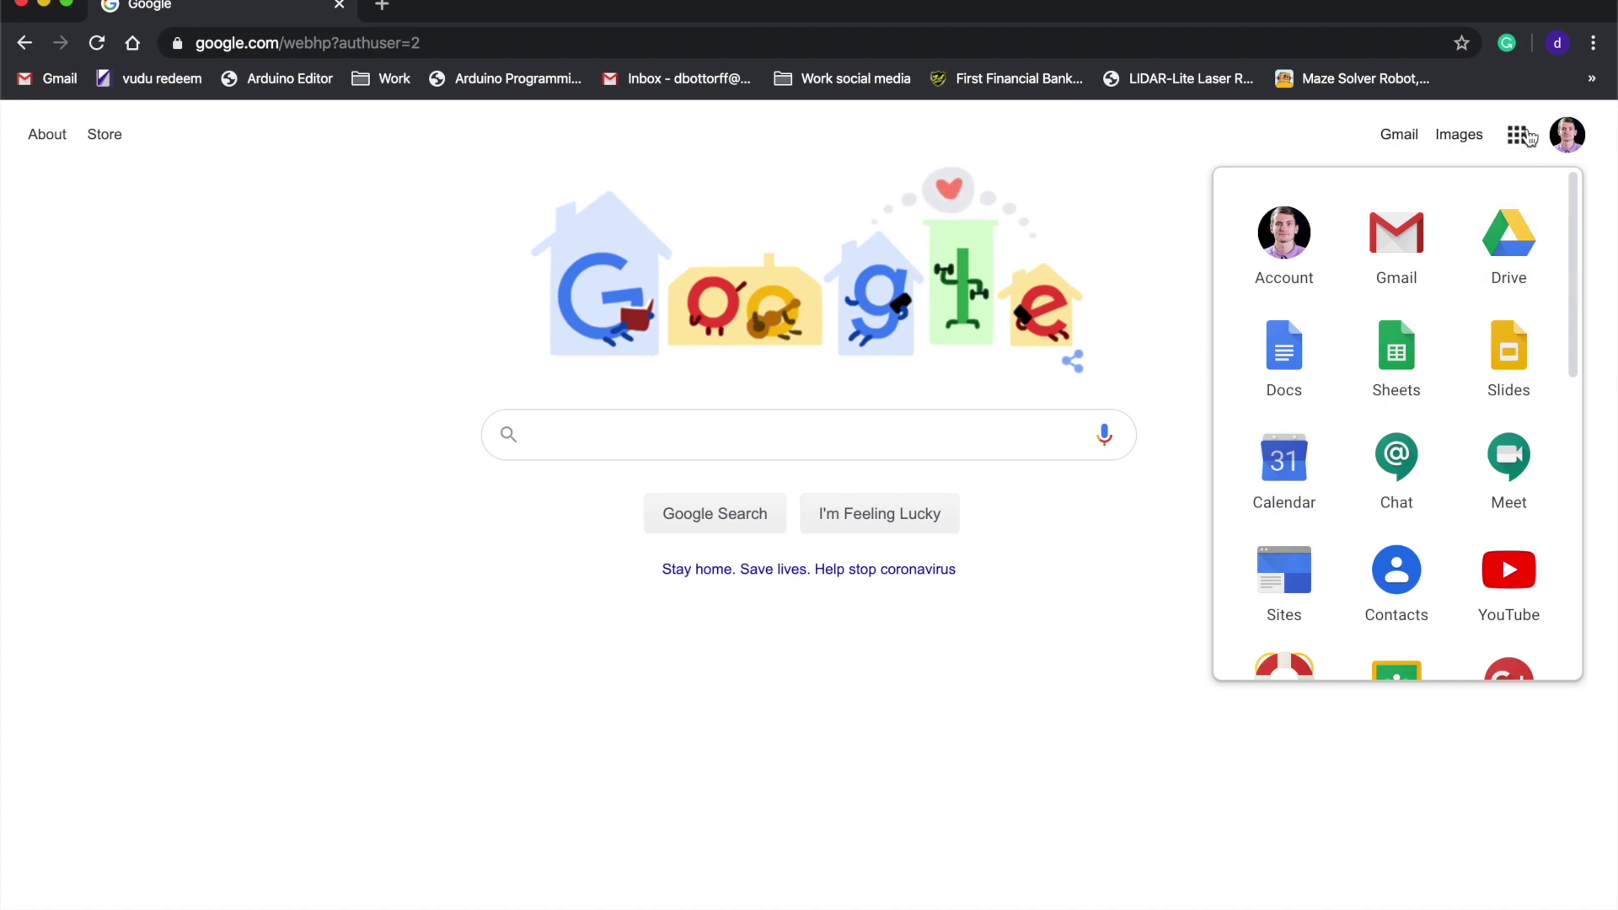
left_click(1280, 477)
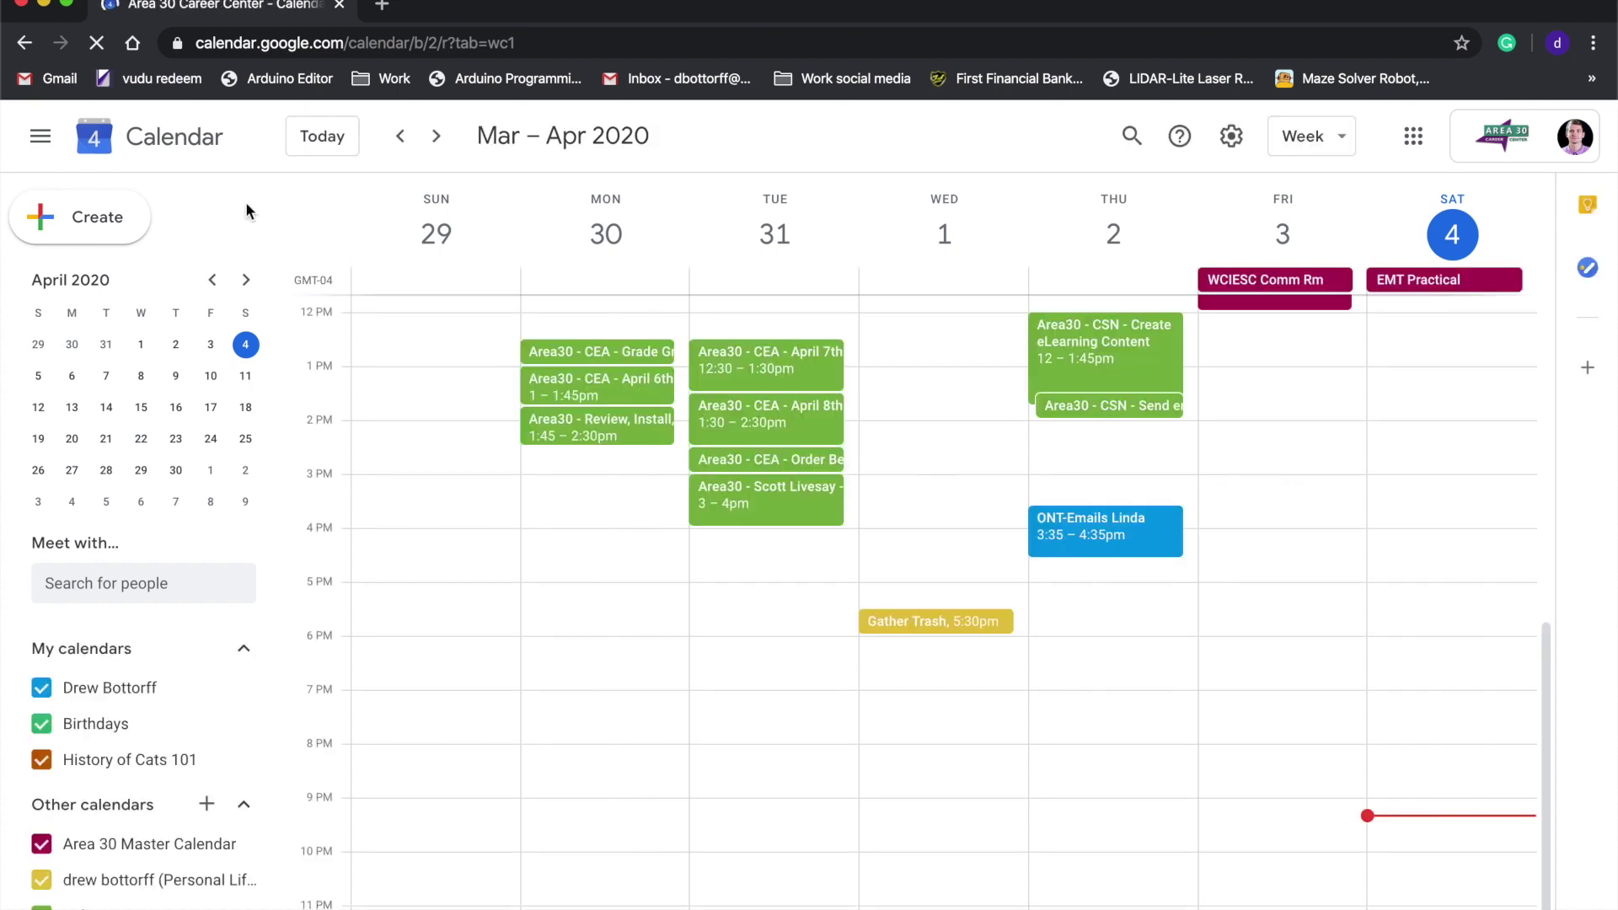
- Create a 'History of cats' event on Tuesday, April 7, 1:00–1:30pm, in the full editor
left_click(437, 137)
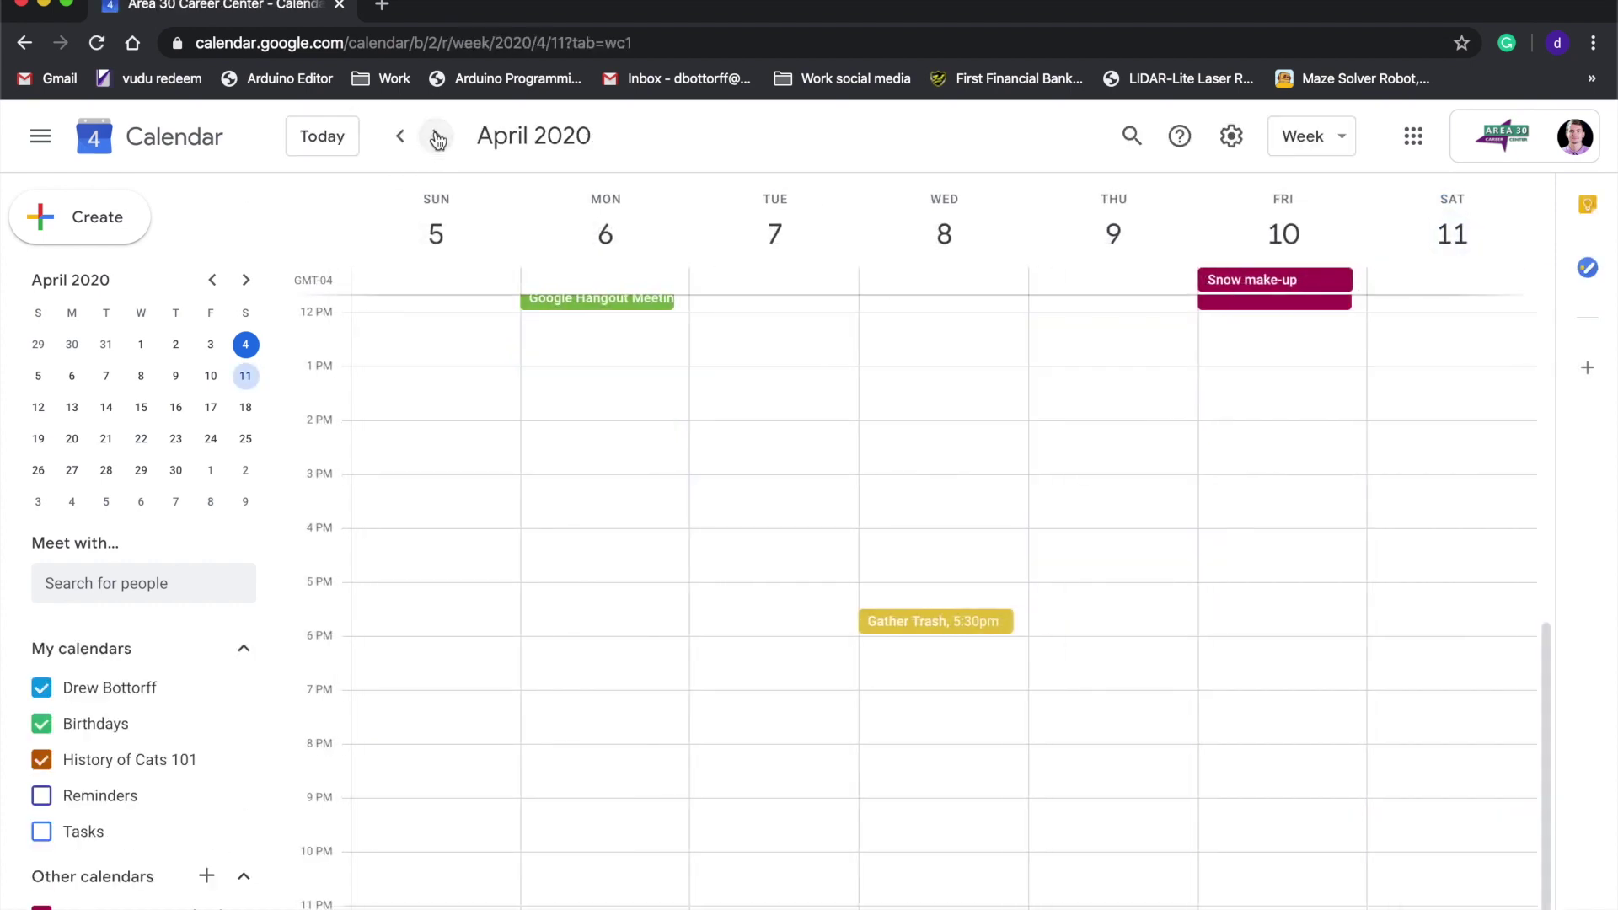
scroll(696, 487, "up", 1)
scroll(696, 481, "down", 1)
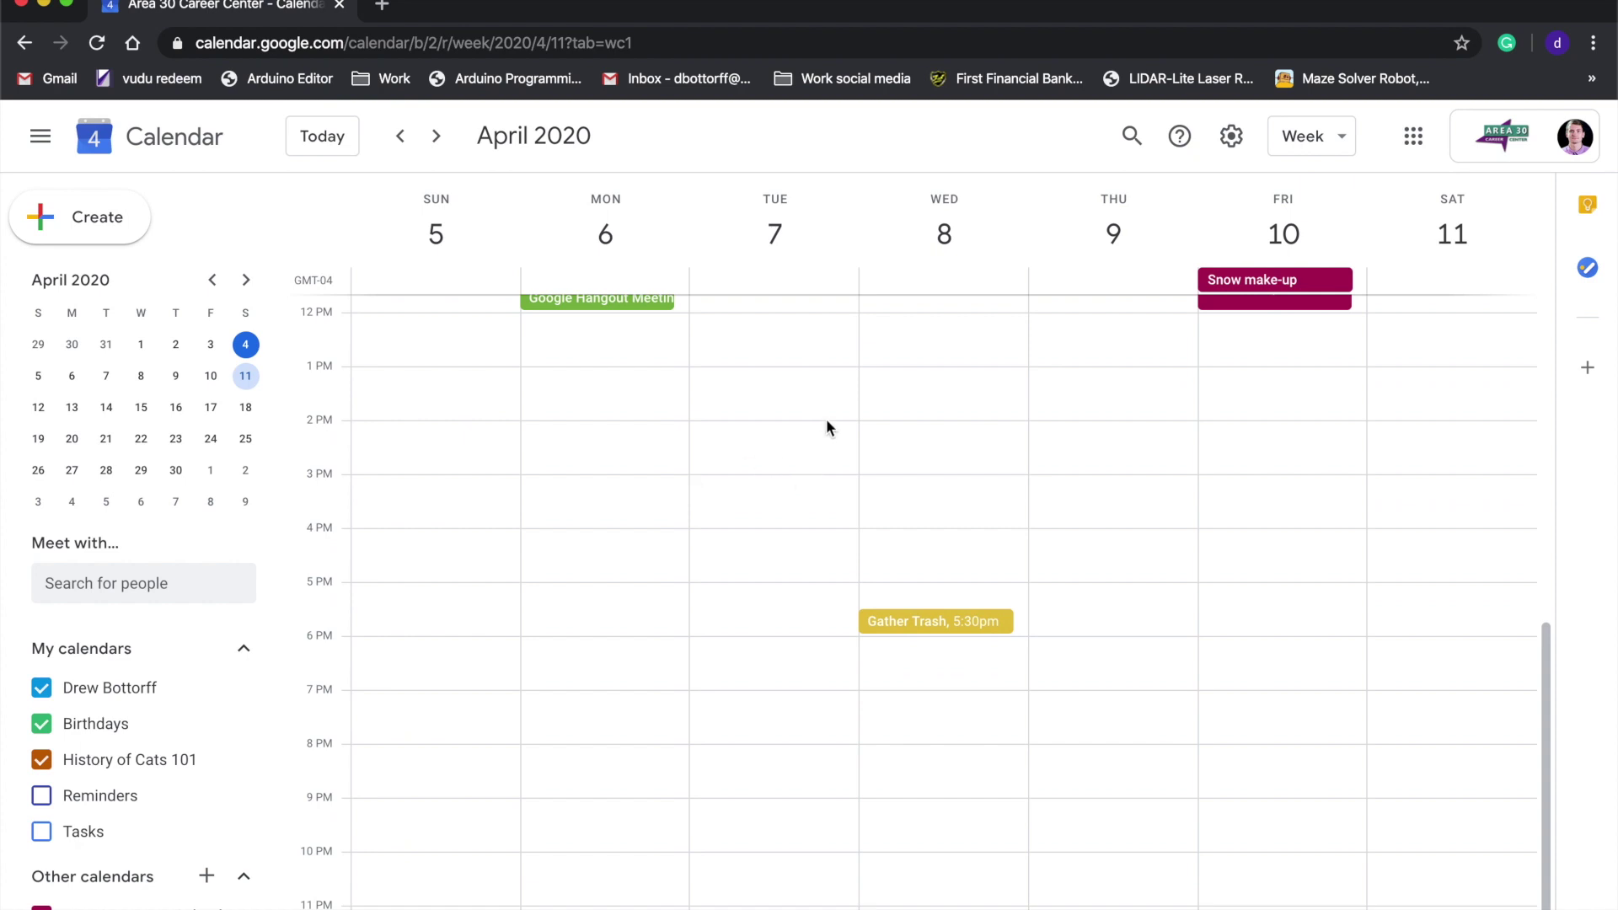
left_click(823, 393)
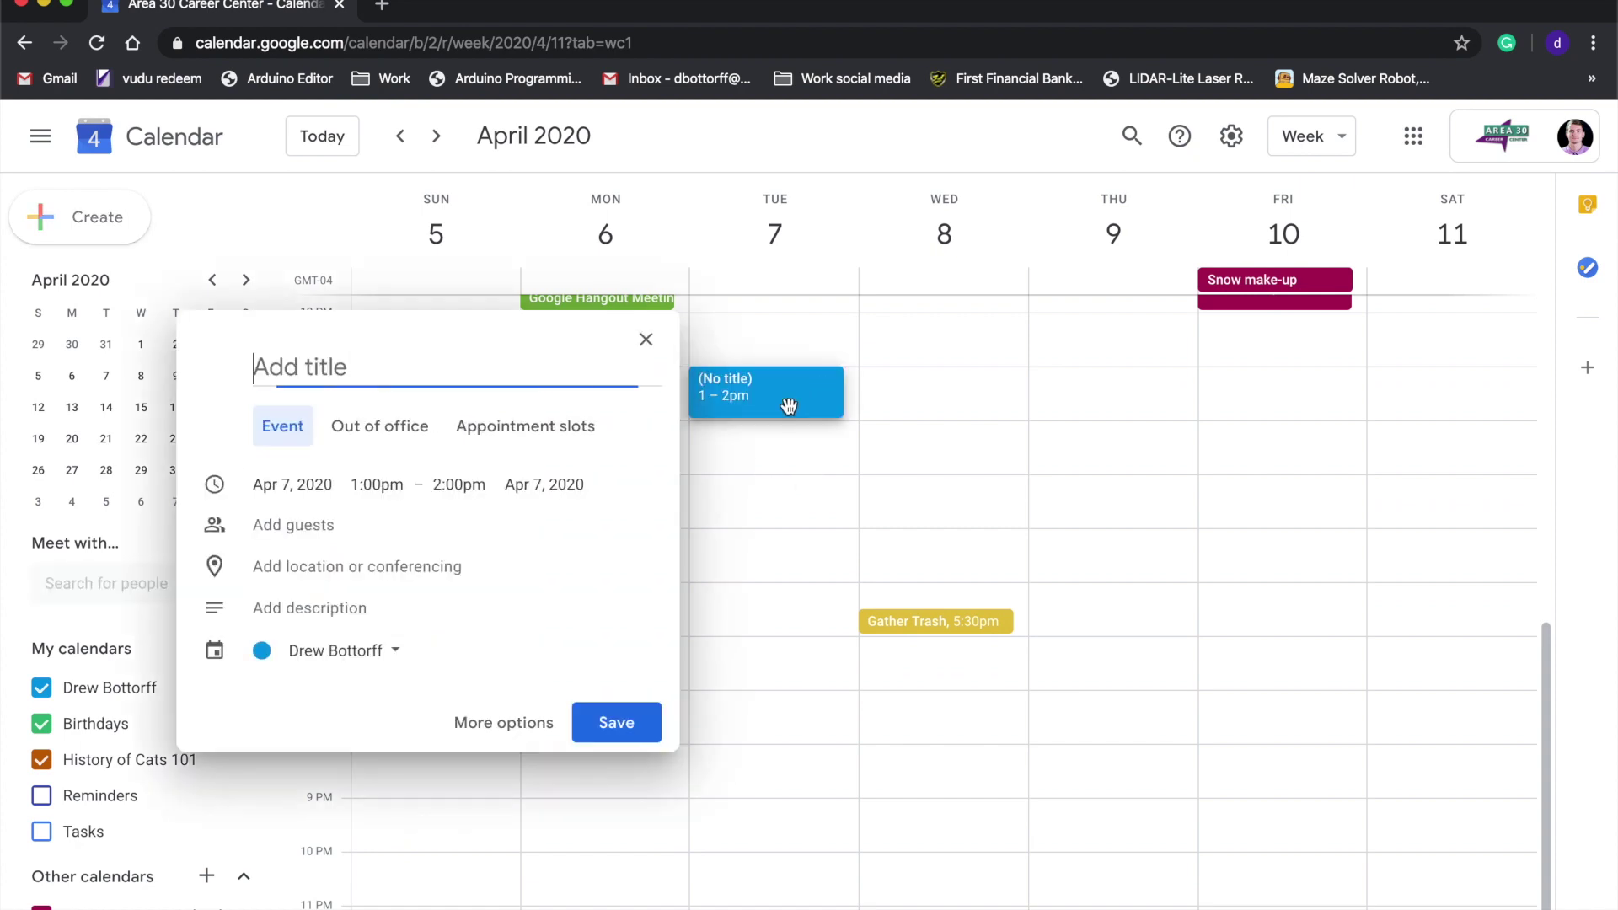
left_click_drag(786, 412, 790, 386)
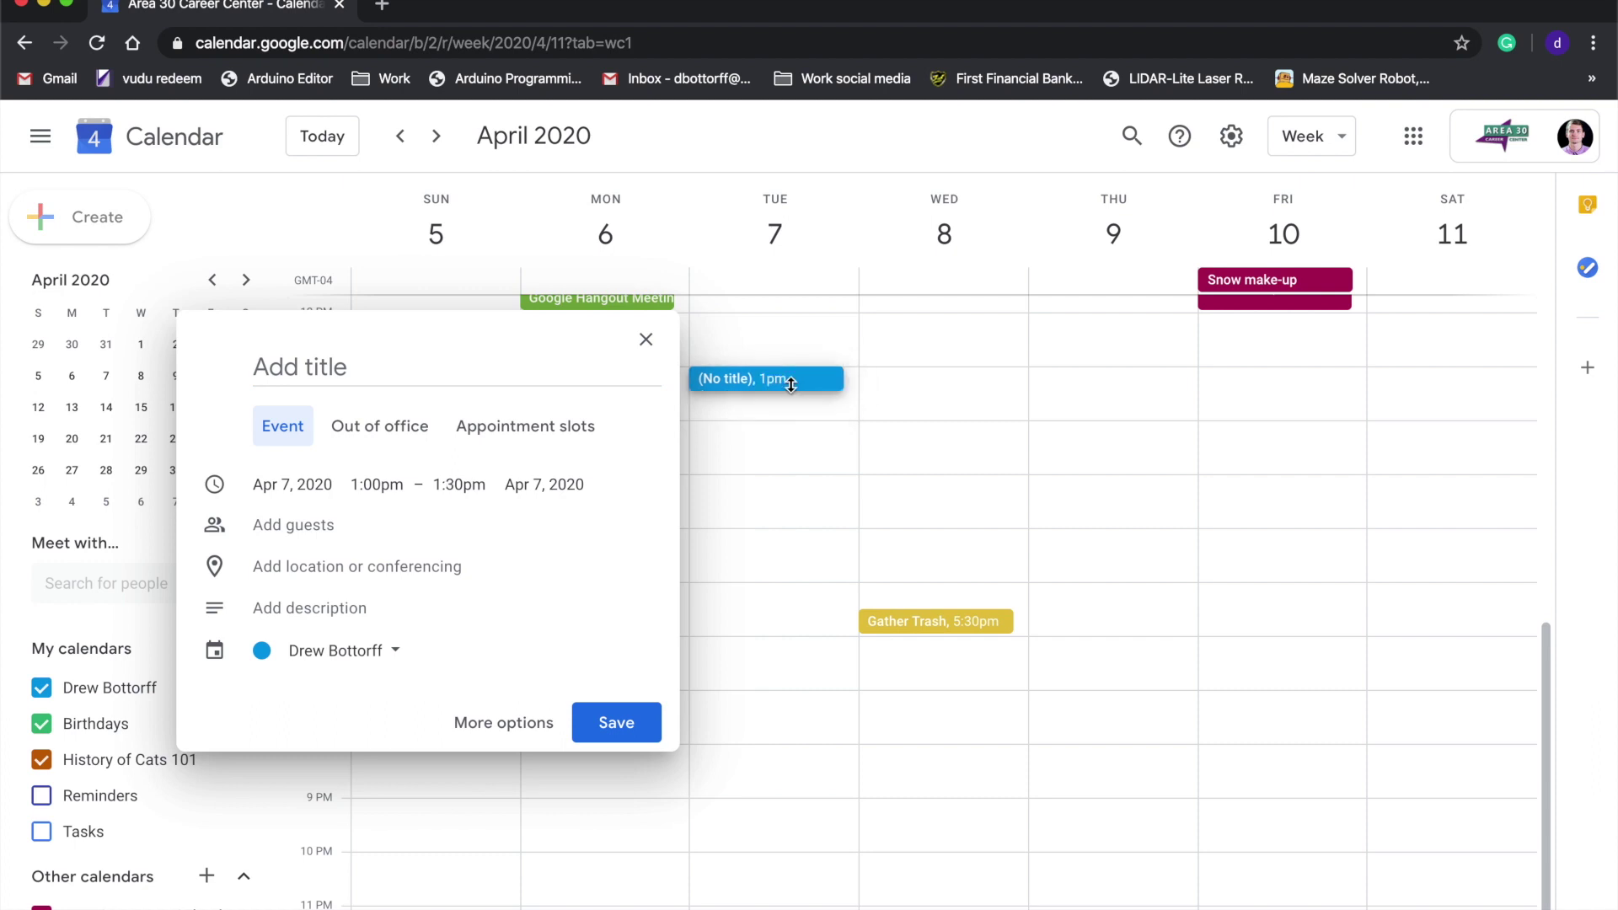
left_click(475, 376)
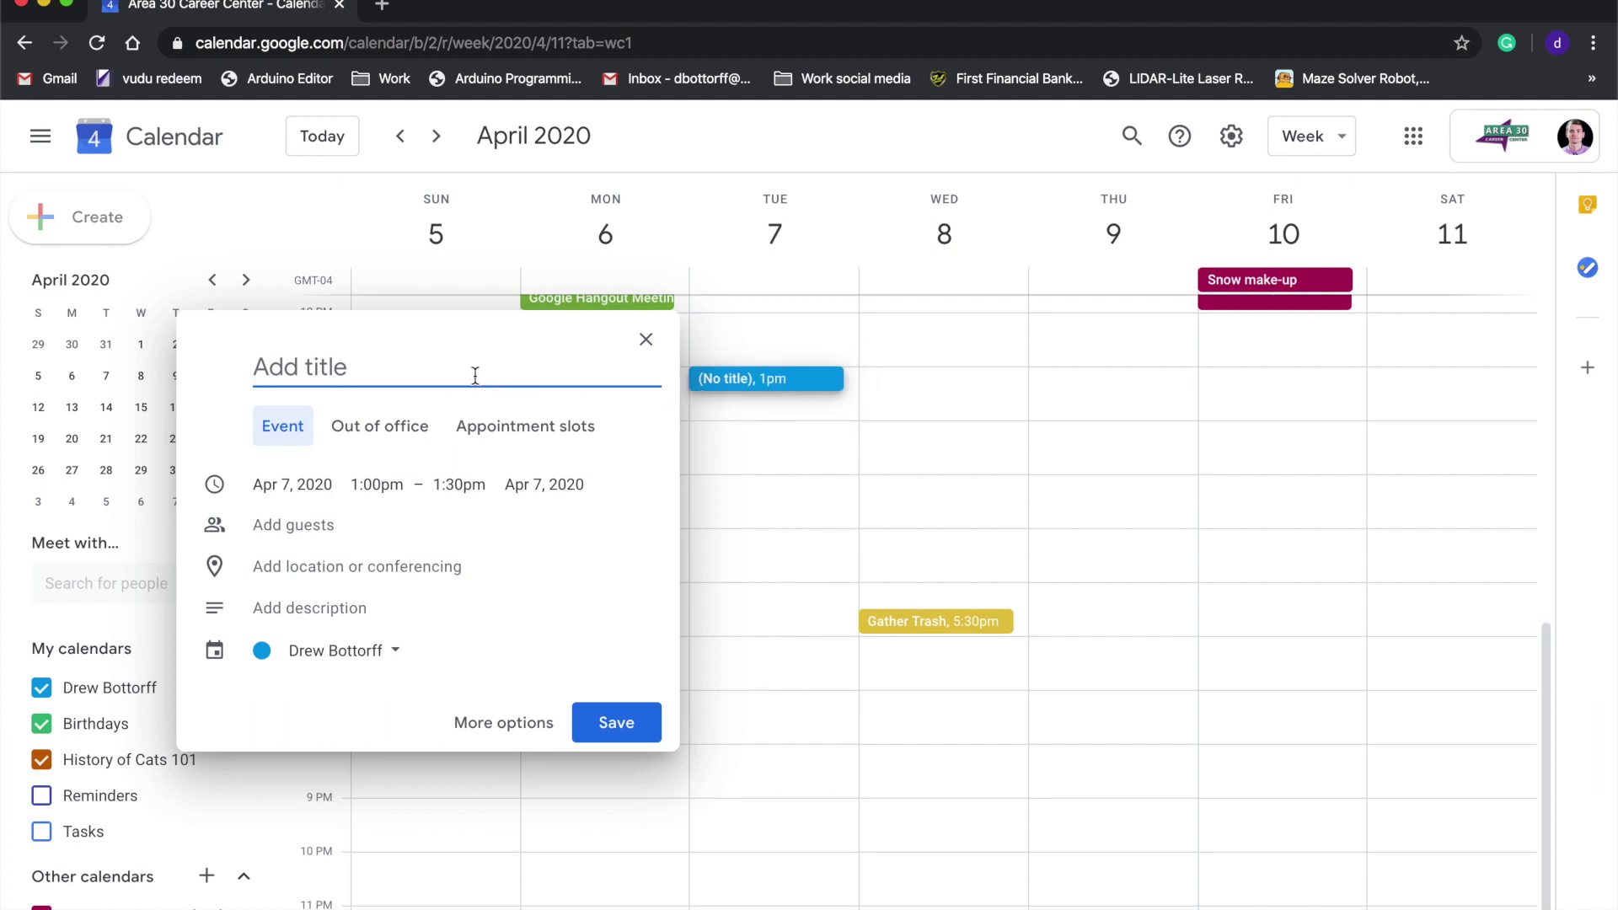
type("H")
type("is")
type("tory")
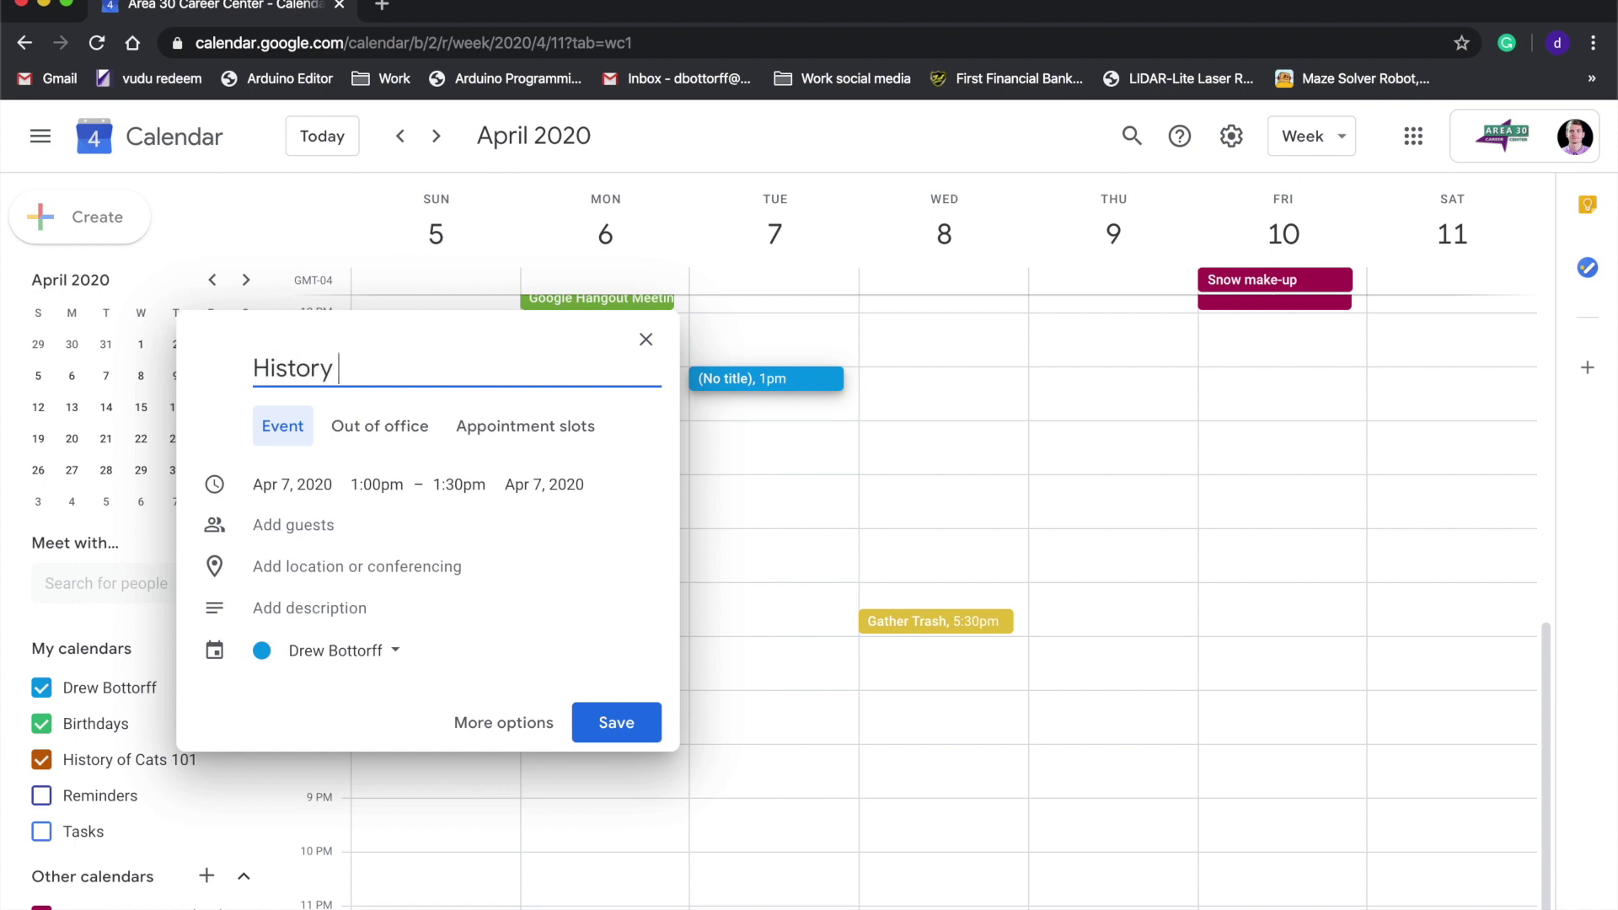
type(" of ")
type("cats")
left_click(511, 733)
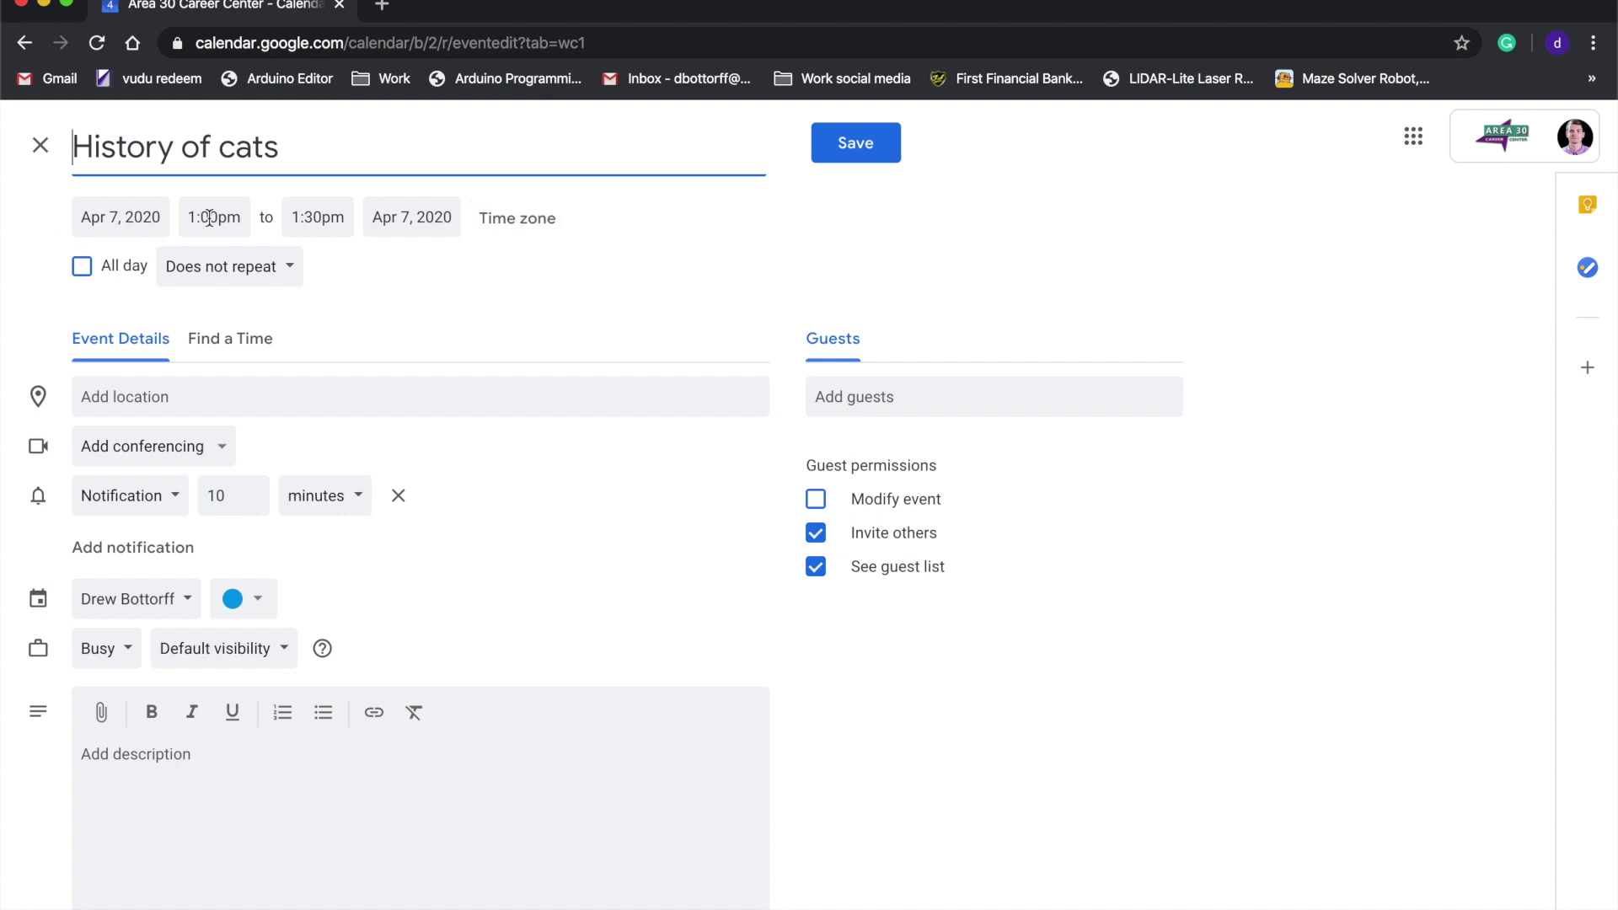
- Invite the History of Cats 101 class as a guest and remove the auto-added video call
left_click(128, 240)
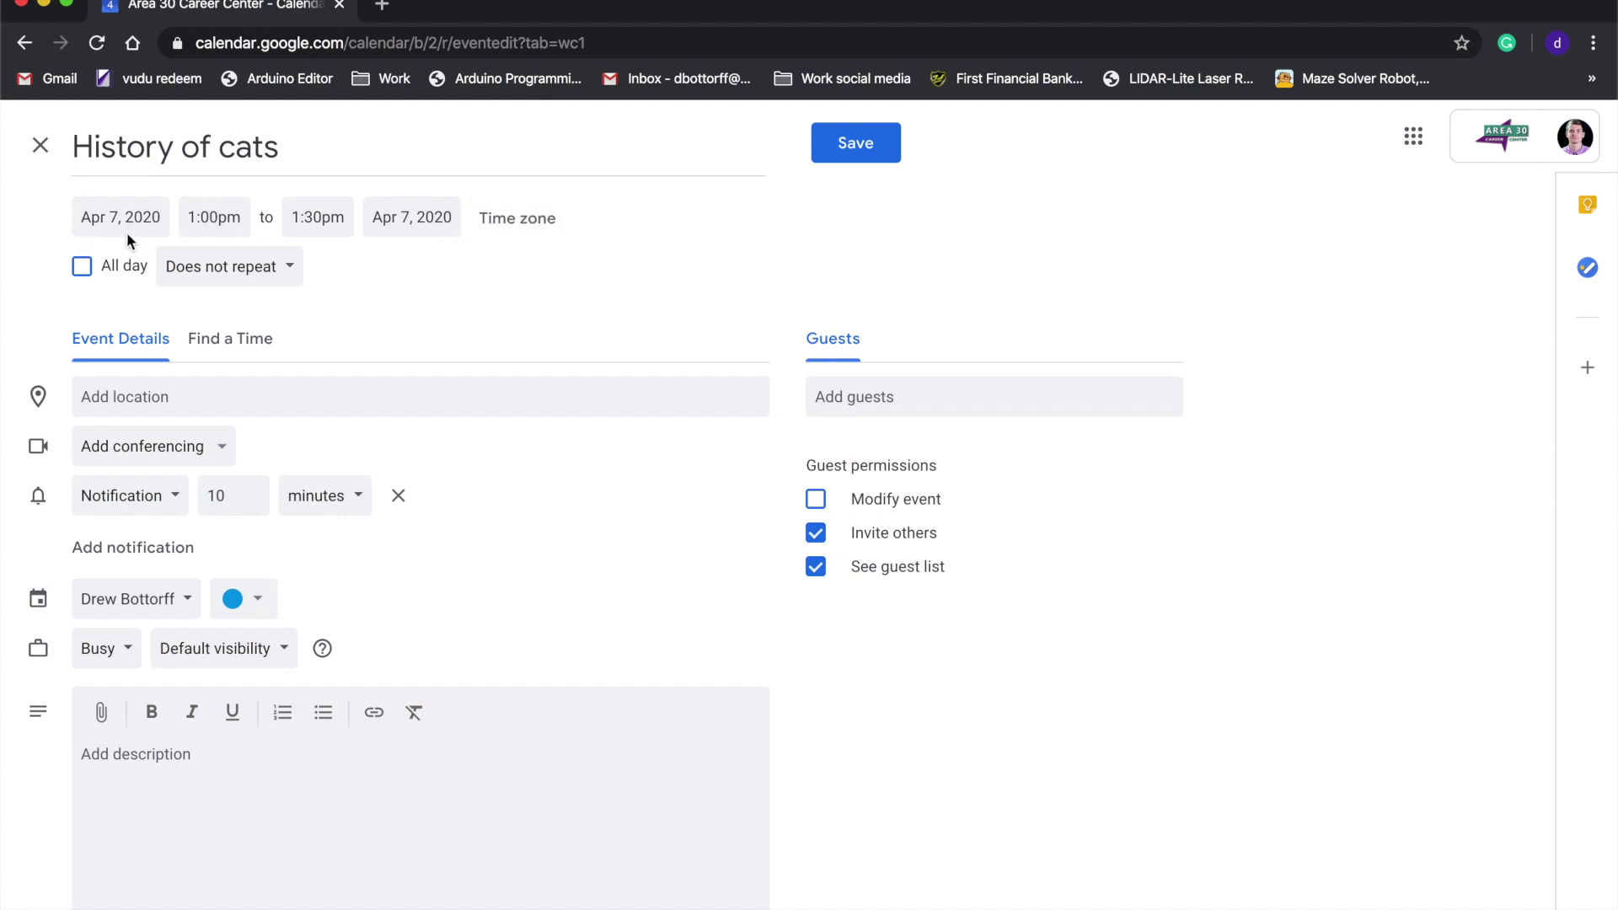
left_click(878, 396)
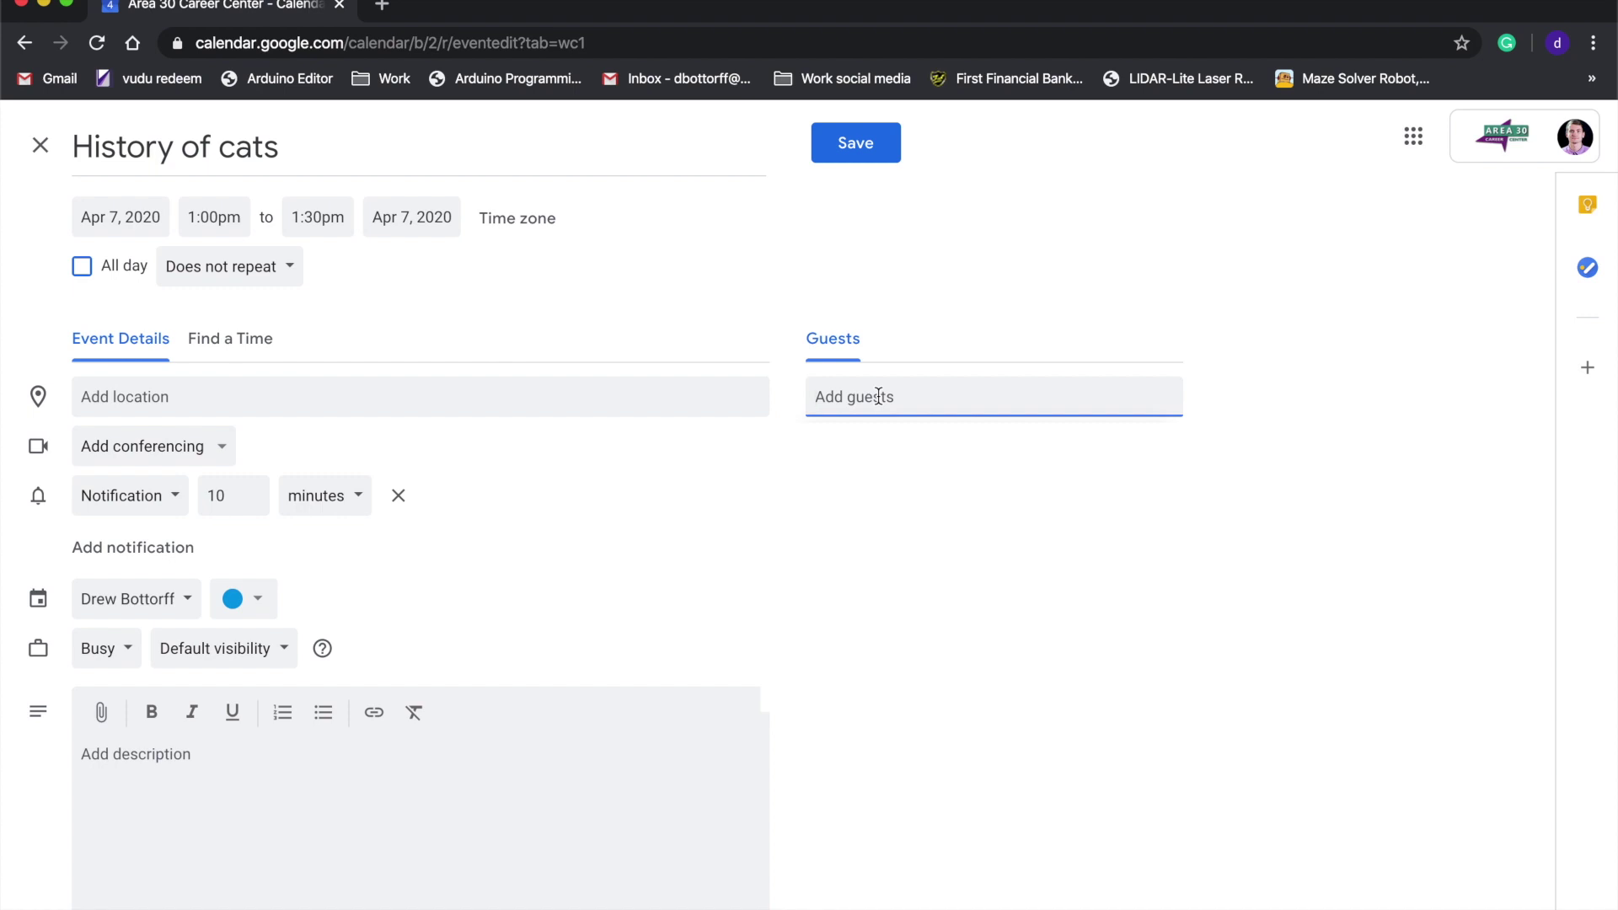
type("histo")
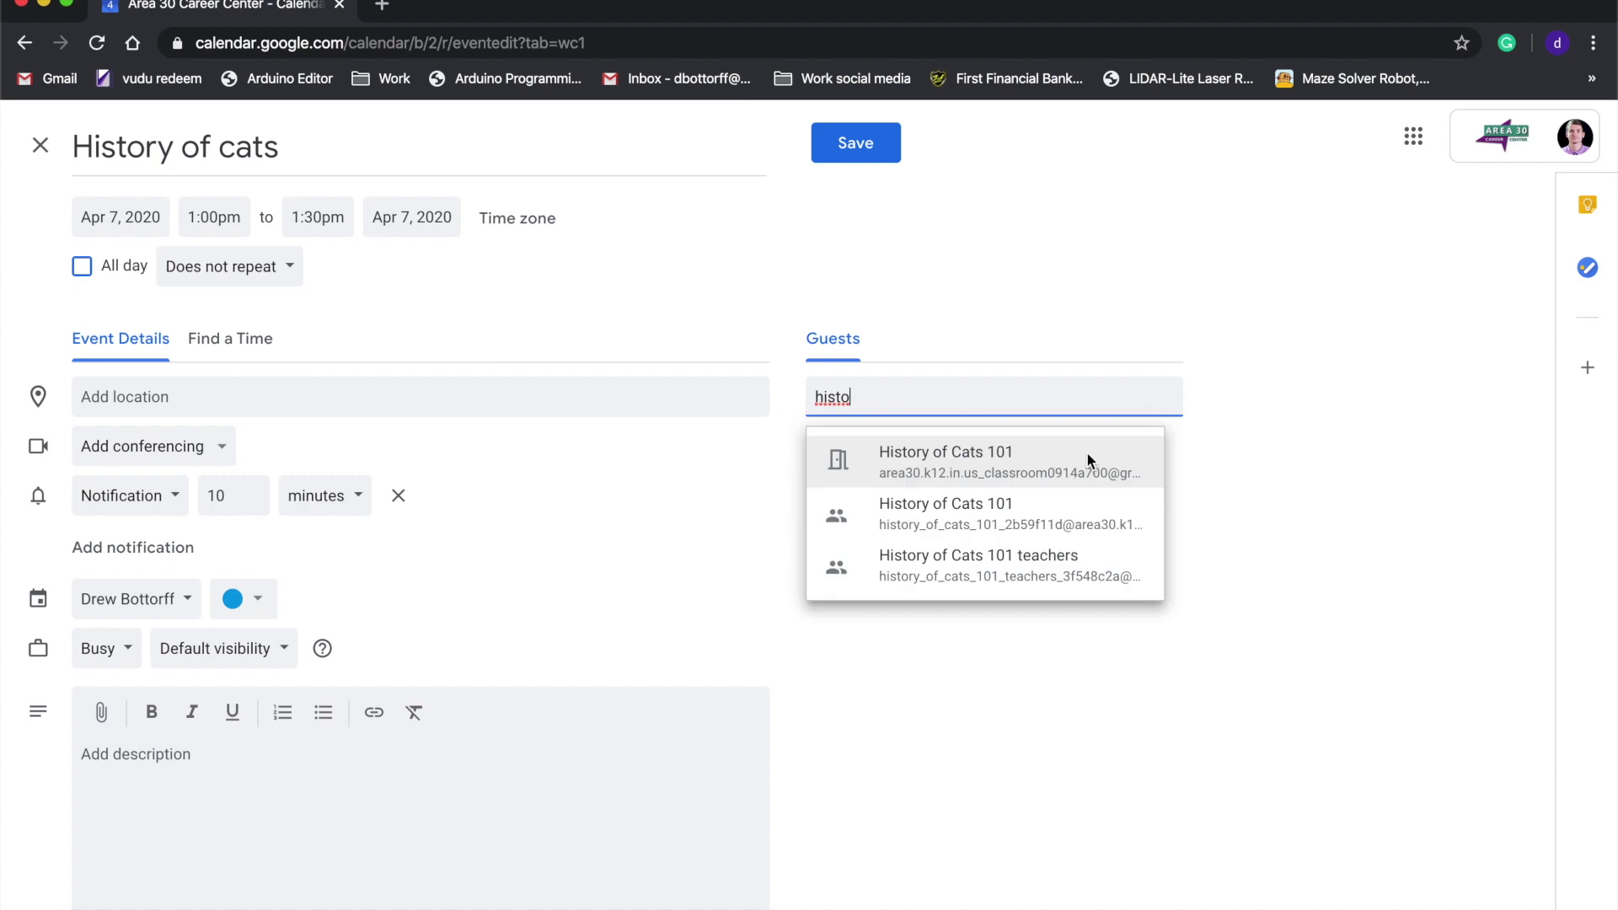
left_click(1087, 460)
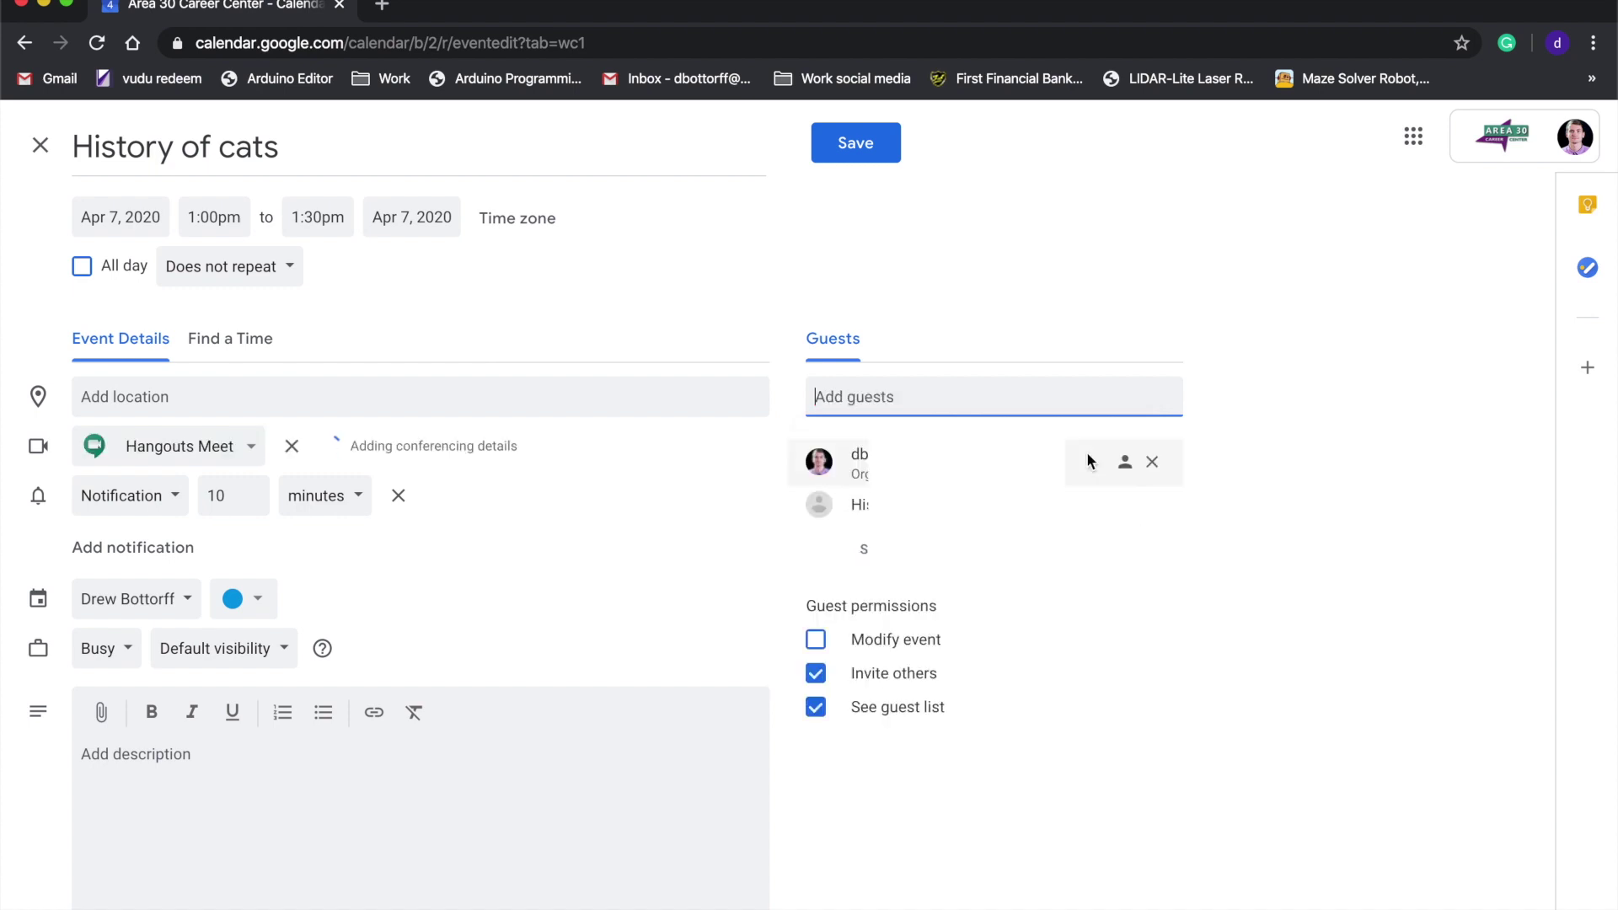
left_click(286, 445)
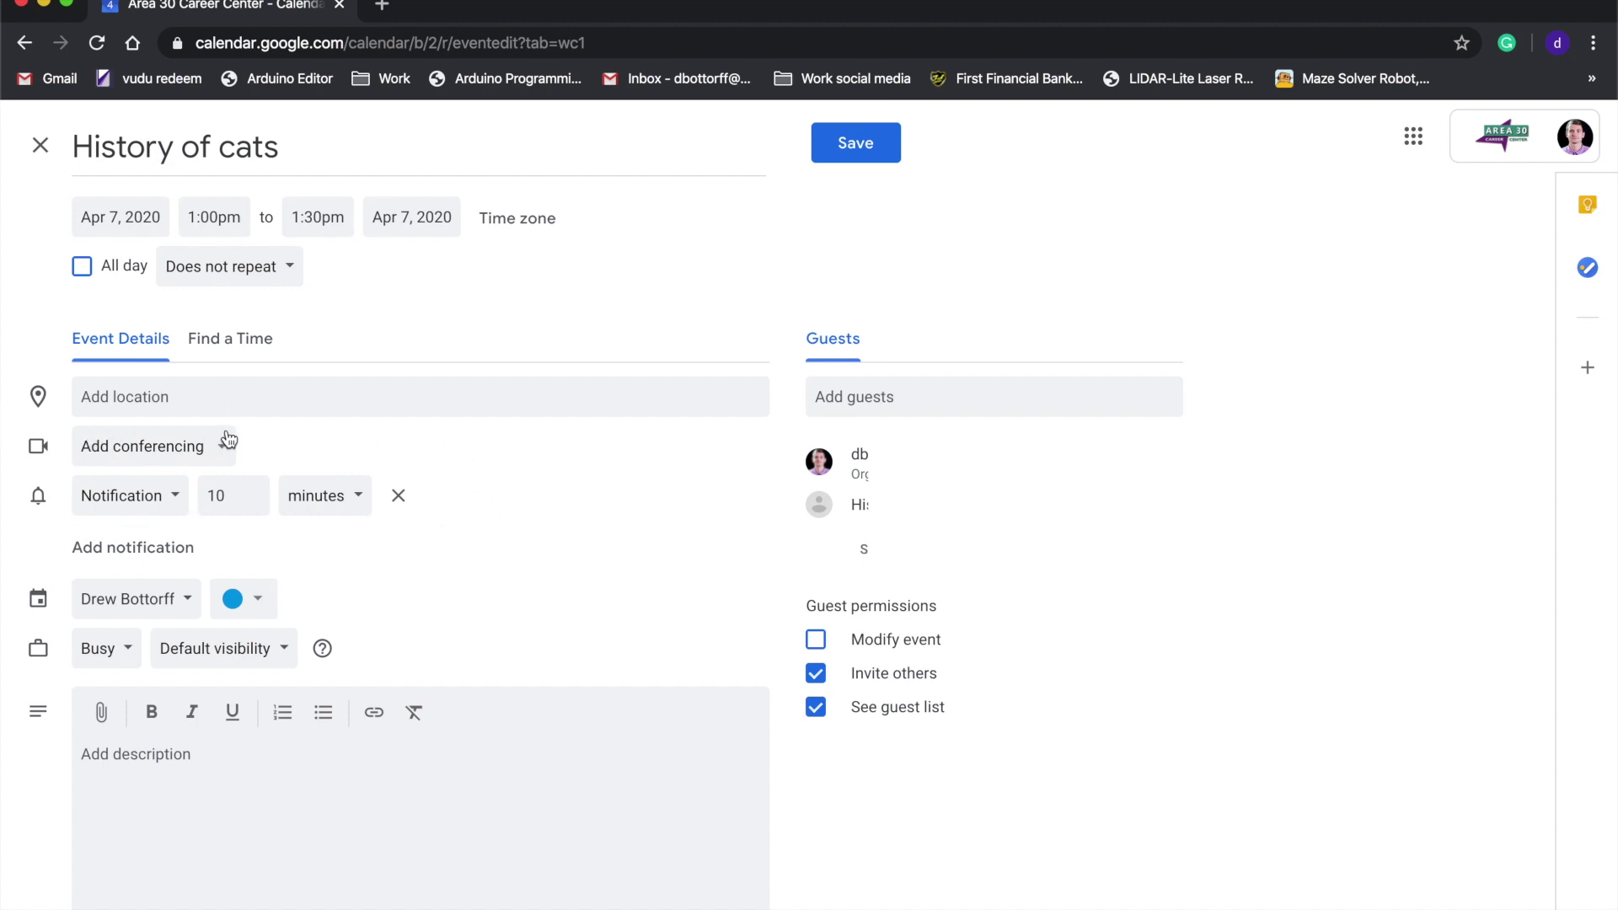
- Attach Hangouts Meet, add description 'At 1PM we will have a video call about cats', and save
left_click(210, 455)
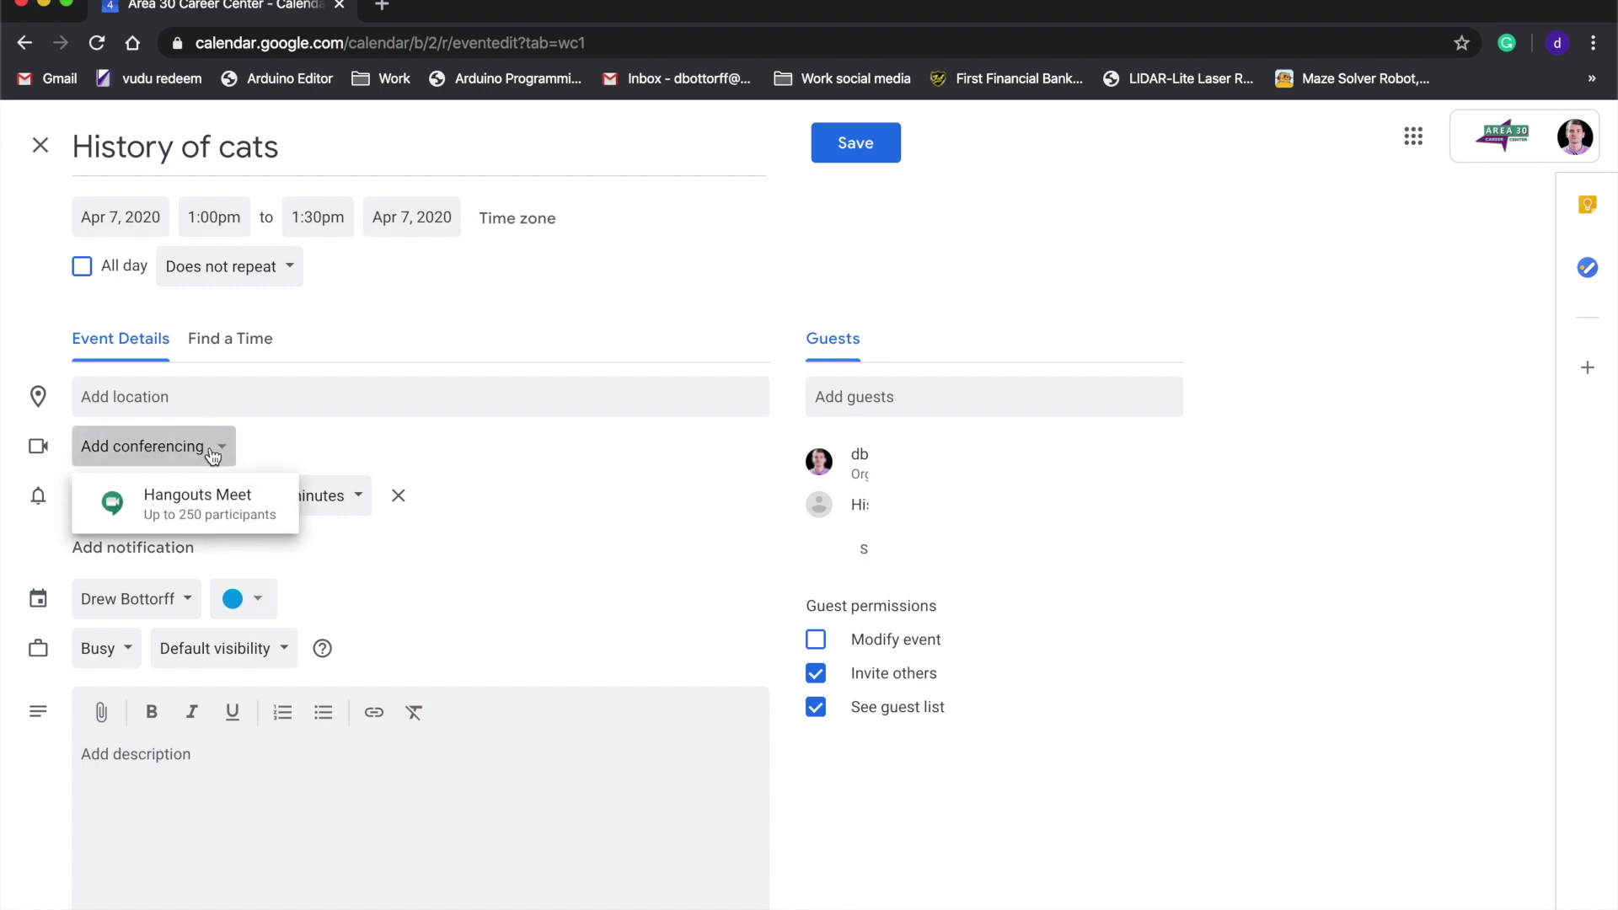
left_click(223, 512)
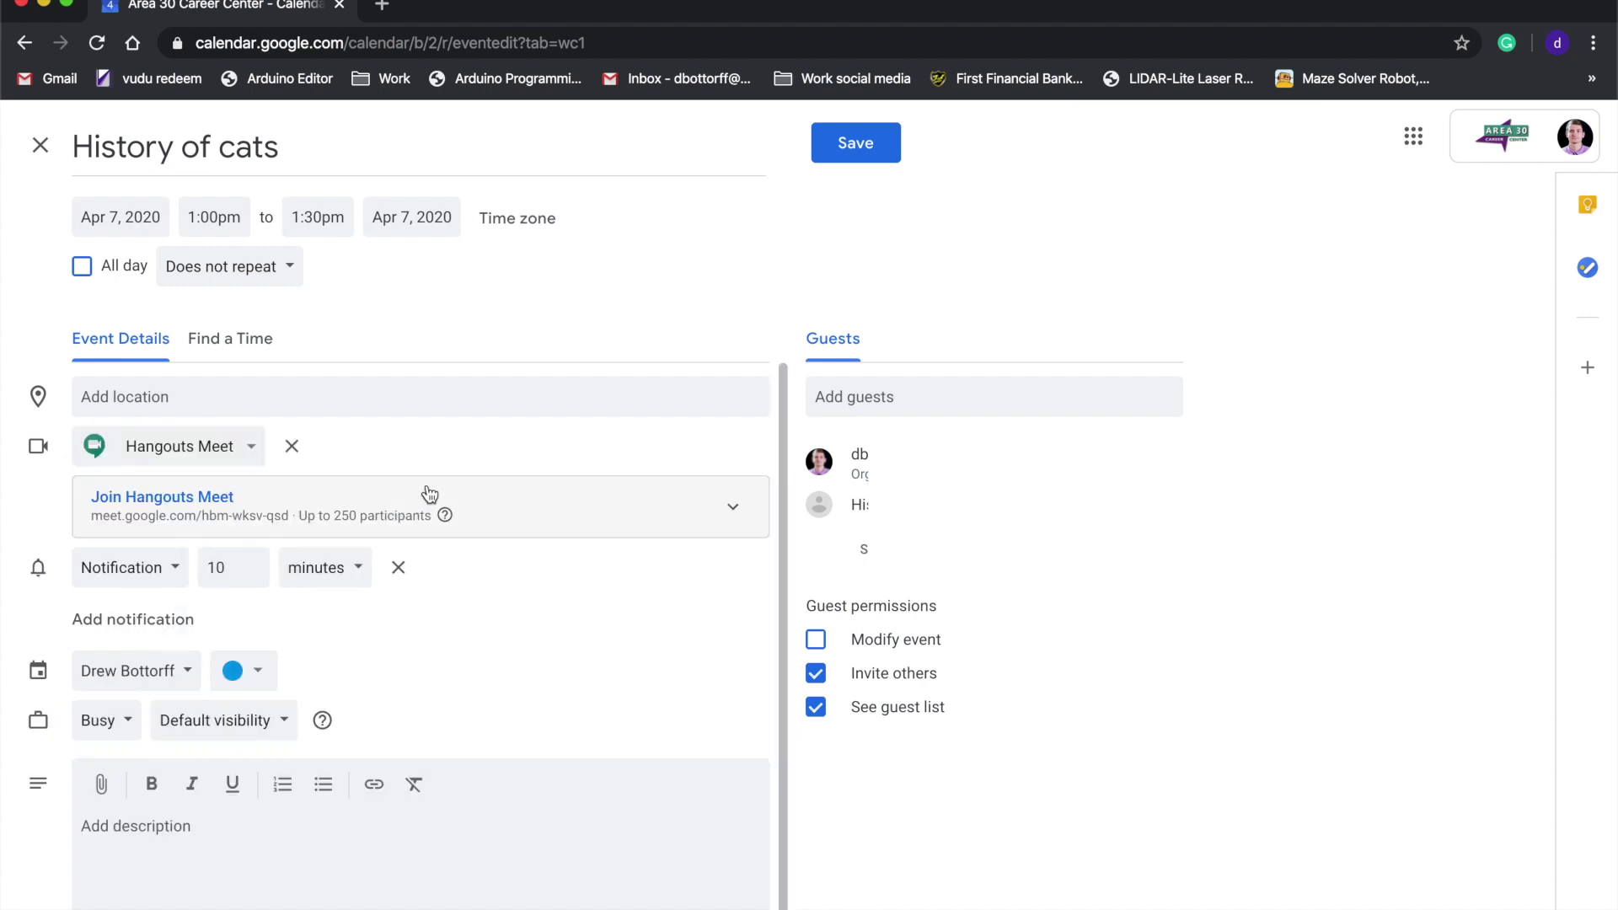
left_click(177, 830)
type("At 1")
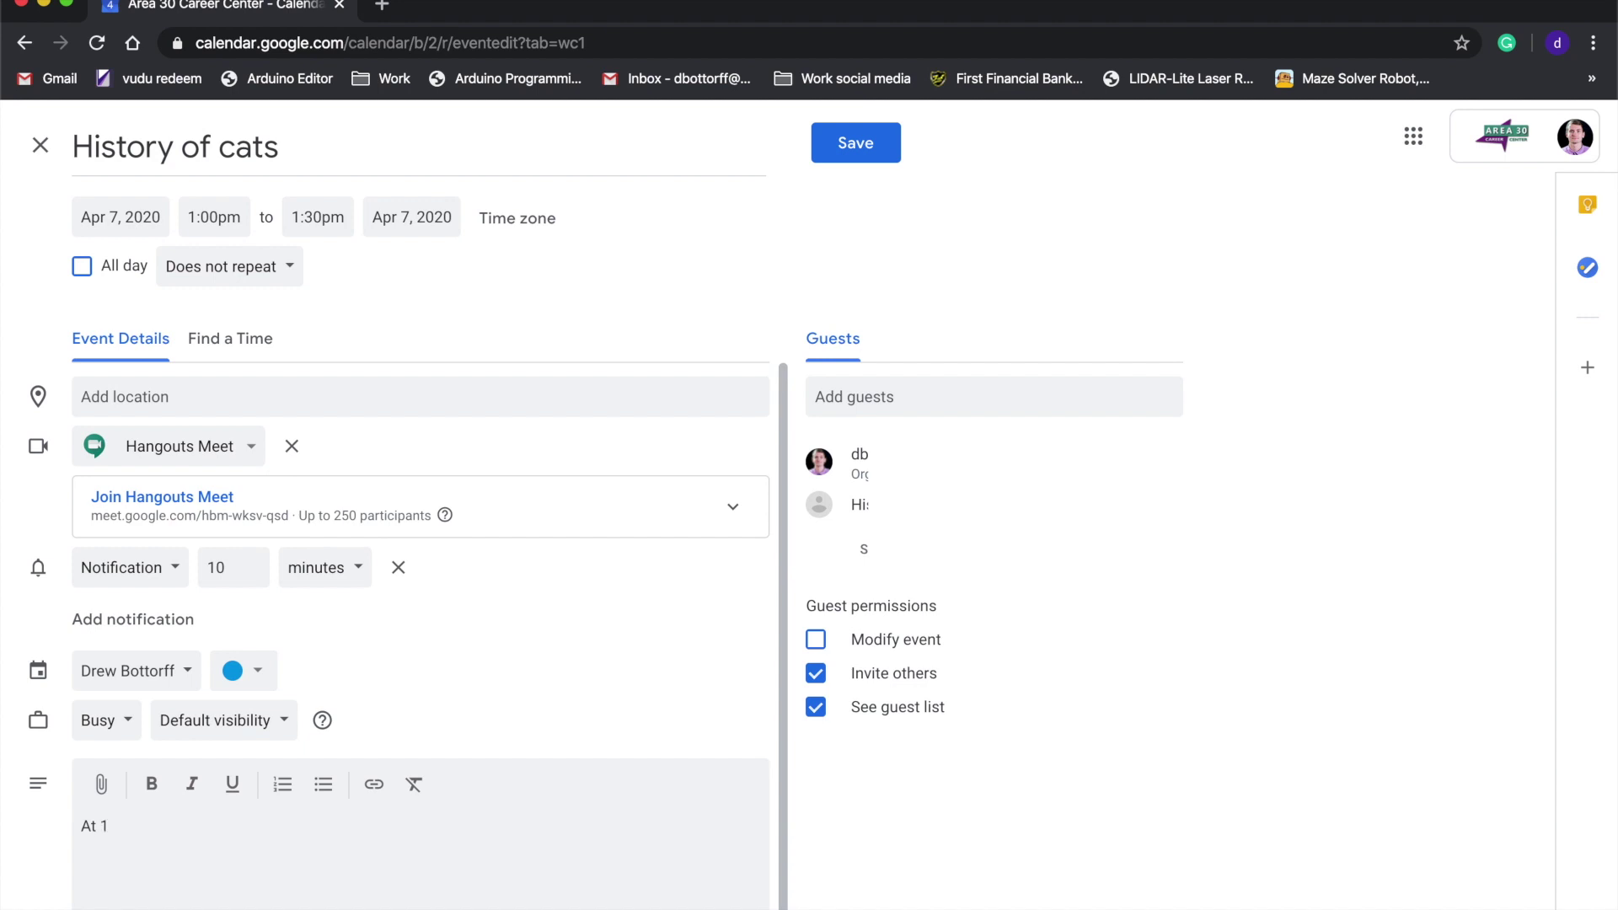
type("PM ")
type("we ")
type("will")
type(" have a vi")
type("deo ca")
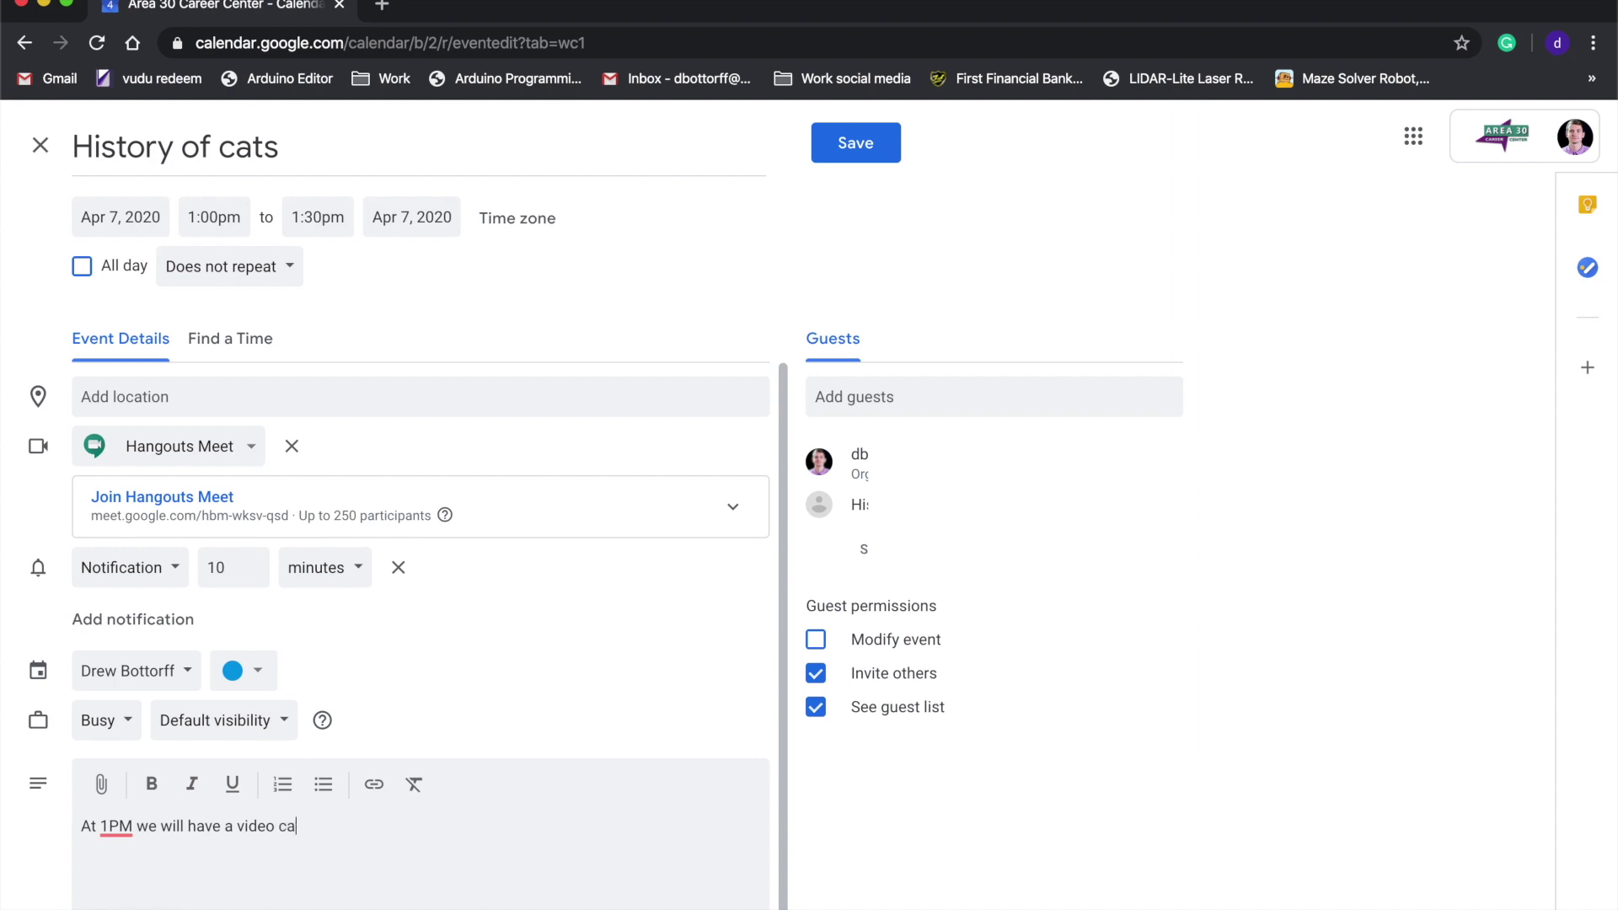
type("ll about ")
type("cats")
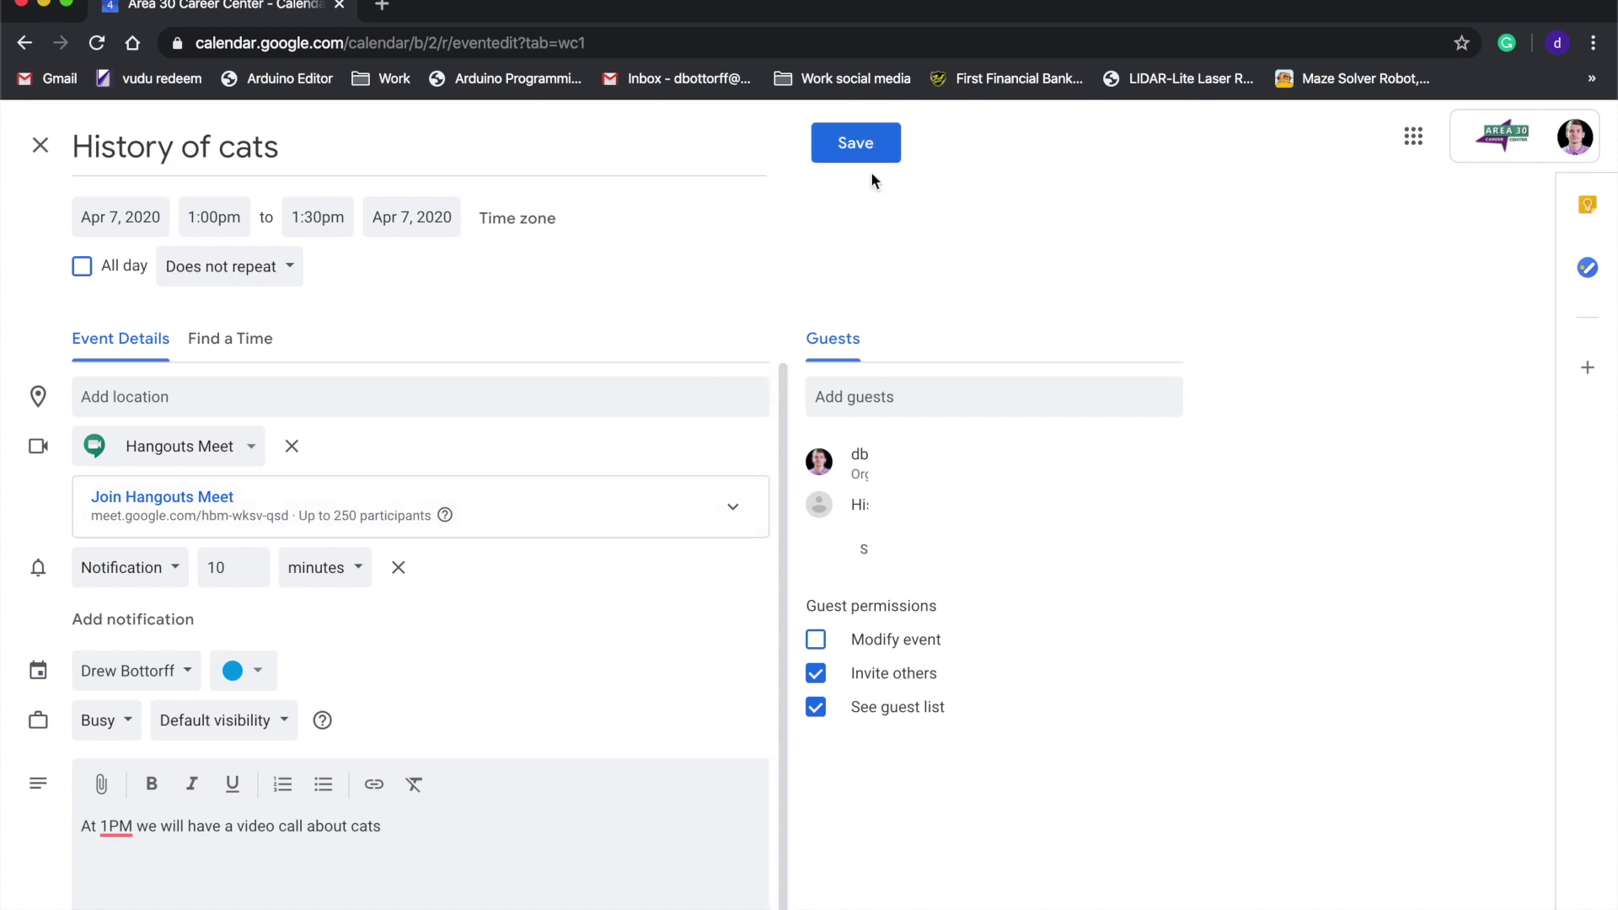
left_click(881, 154)
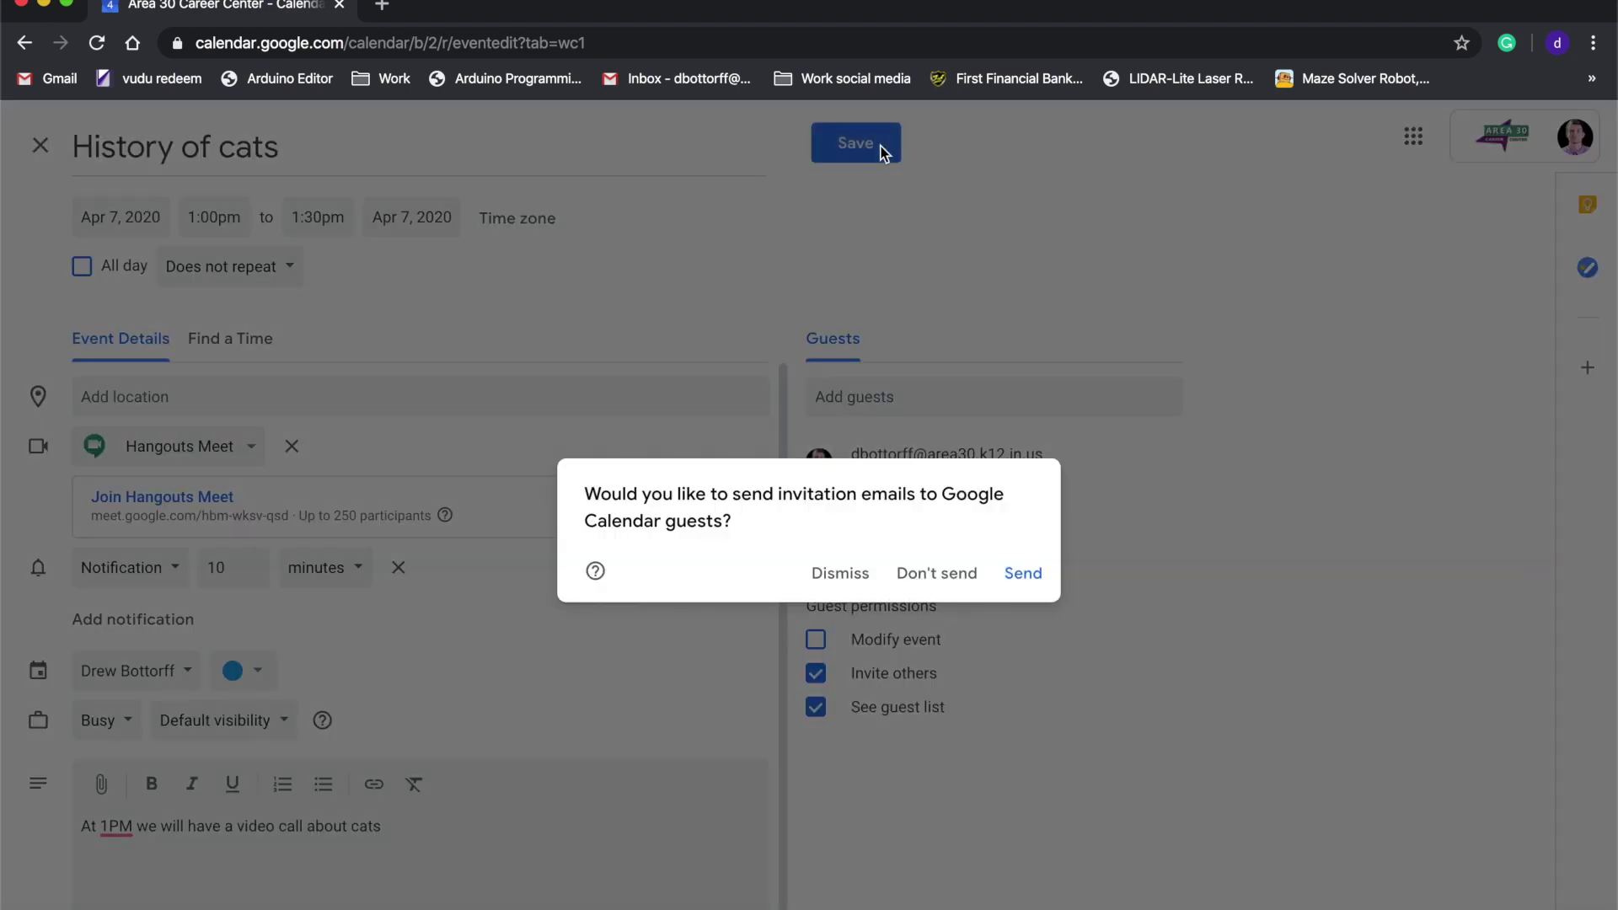
- Email invitations to guests and copy the blue History of cats event's Meet link
left_click(1023, 574)
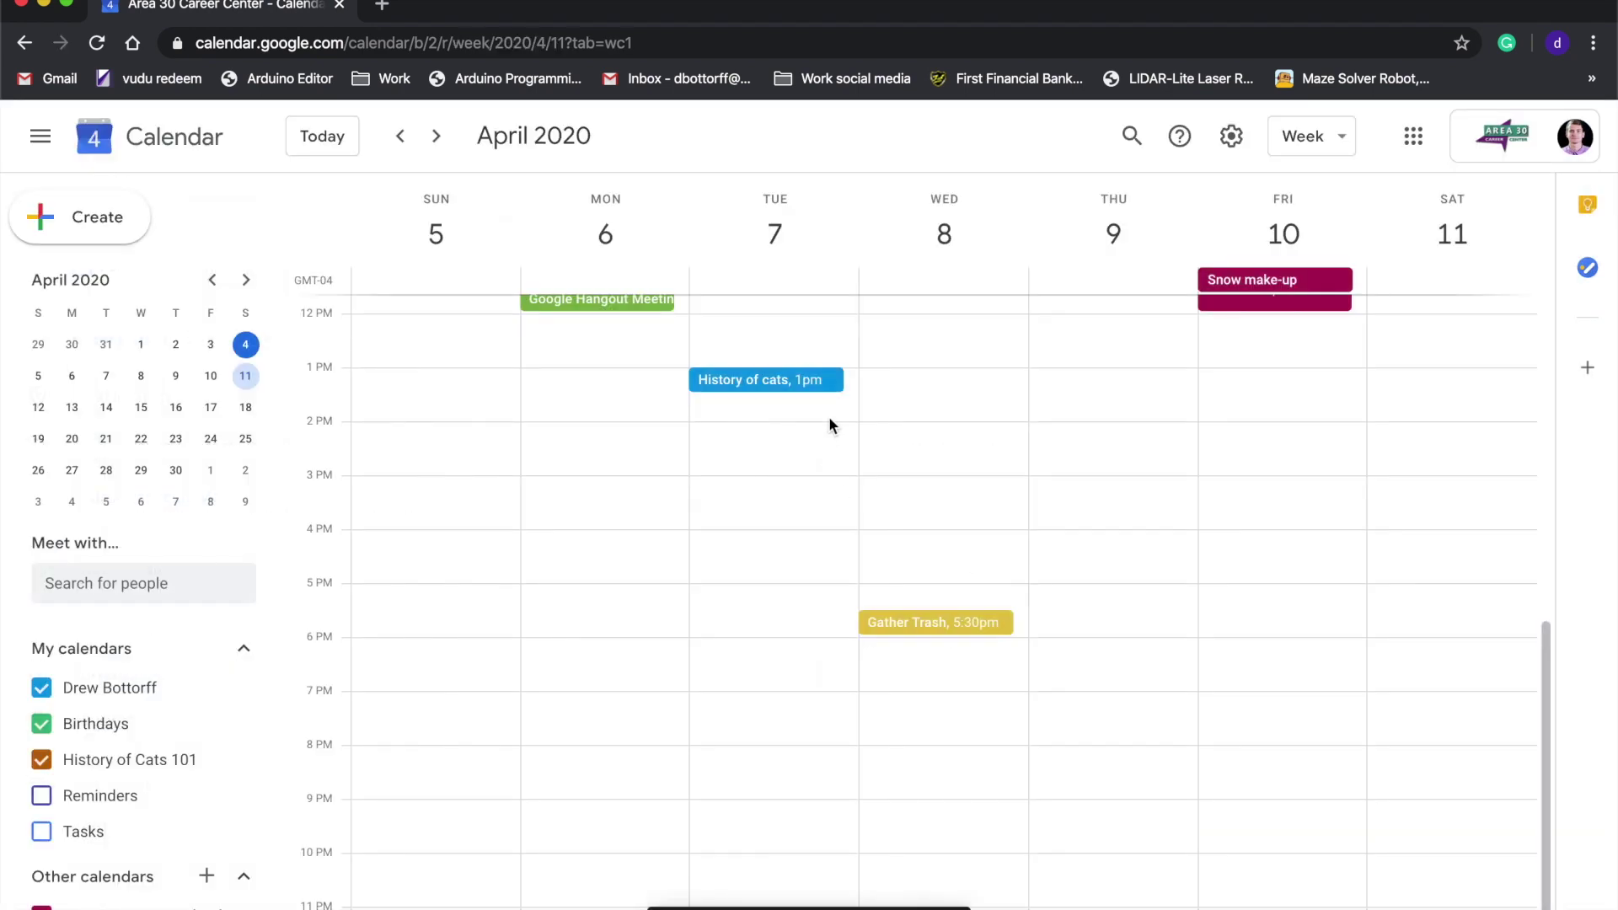
left_click(794, 379)
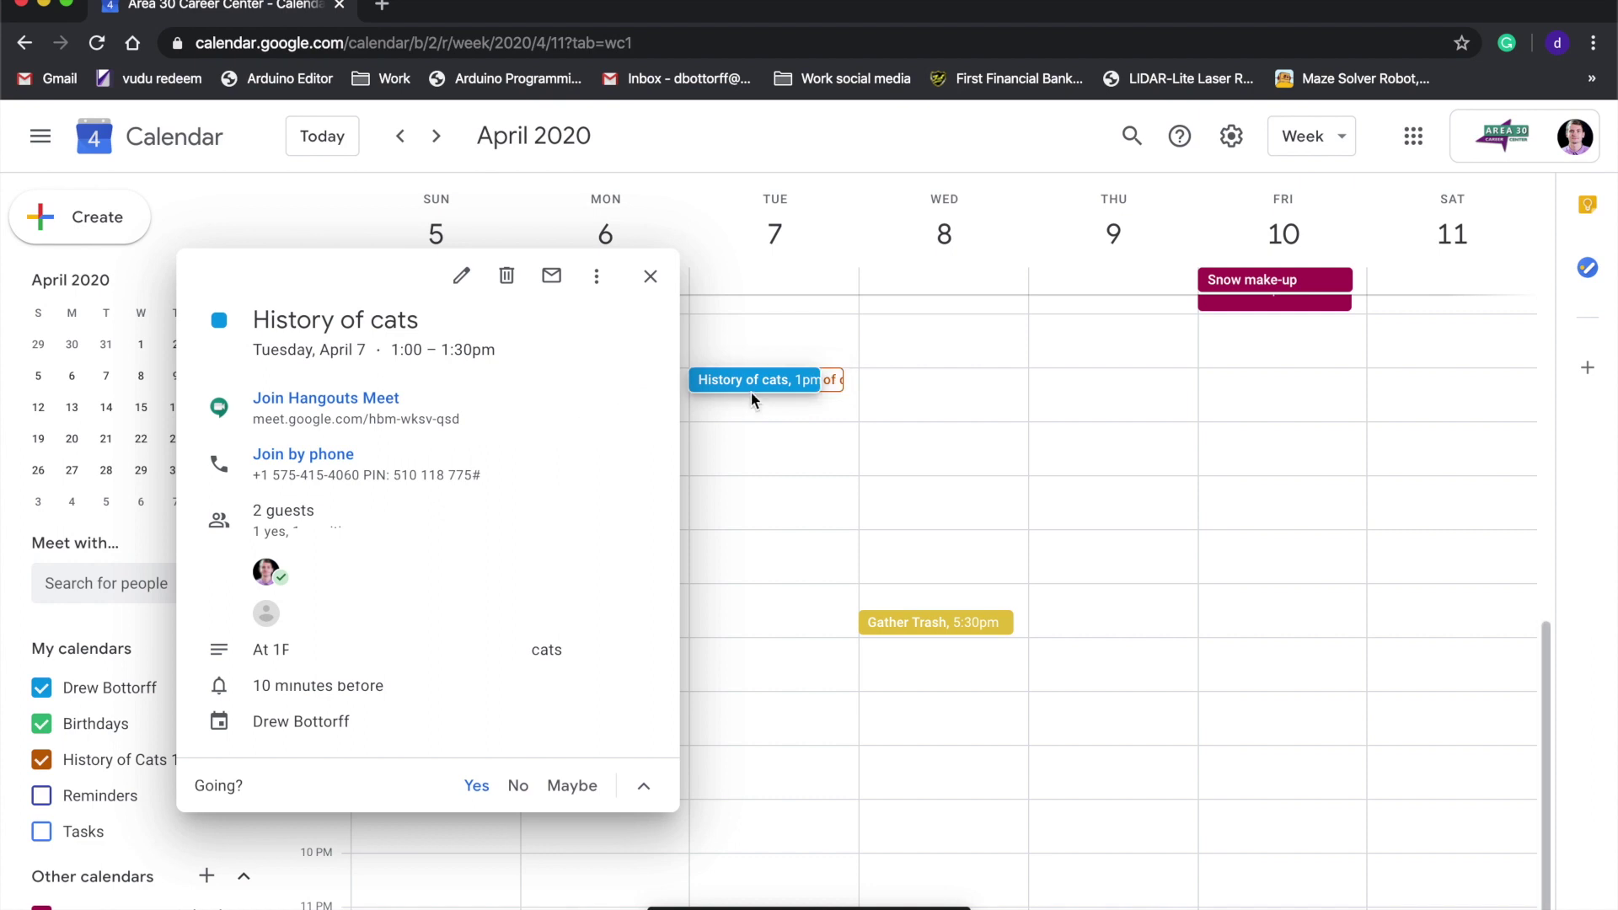
left_click(821, 450)
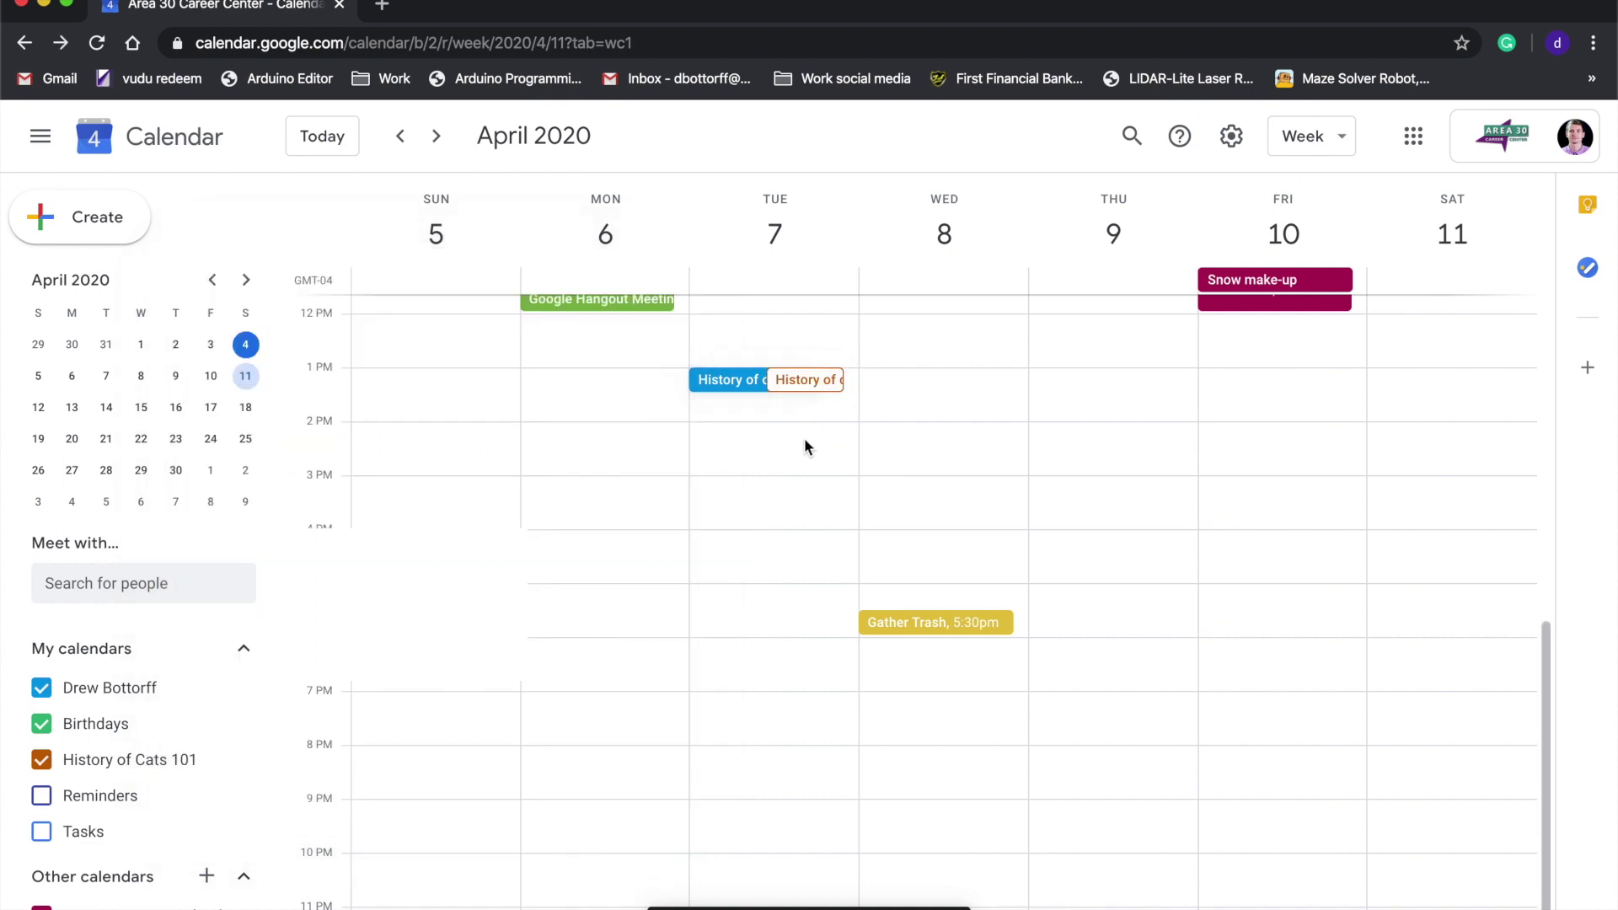
left_click(730, 381)
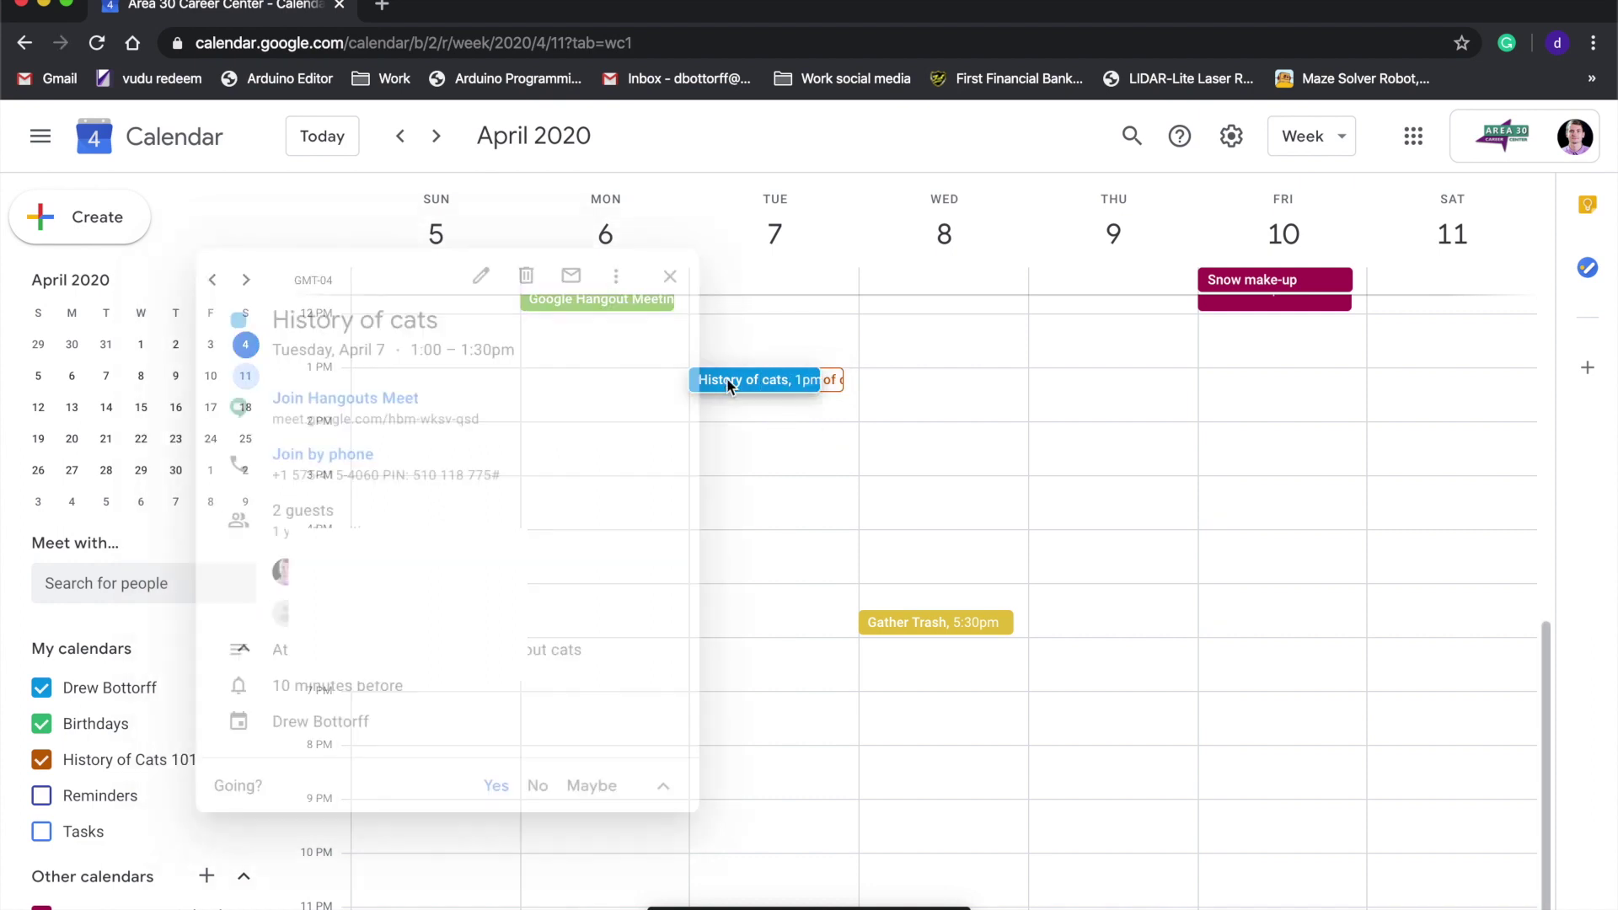
left_click(834, 382)
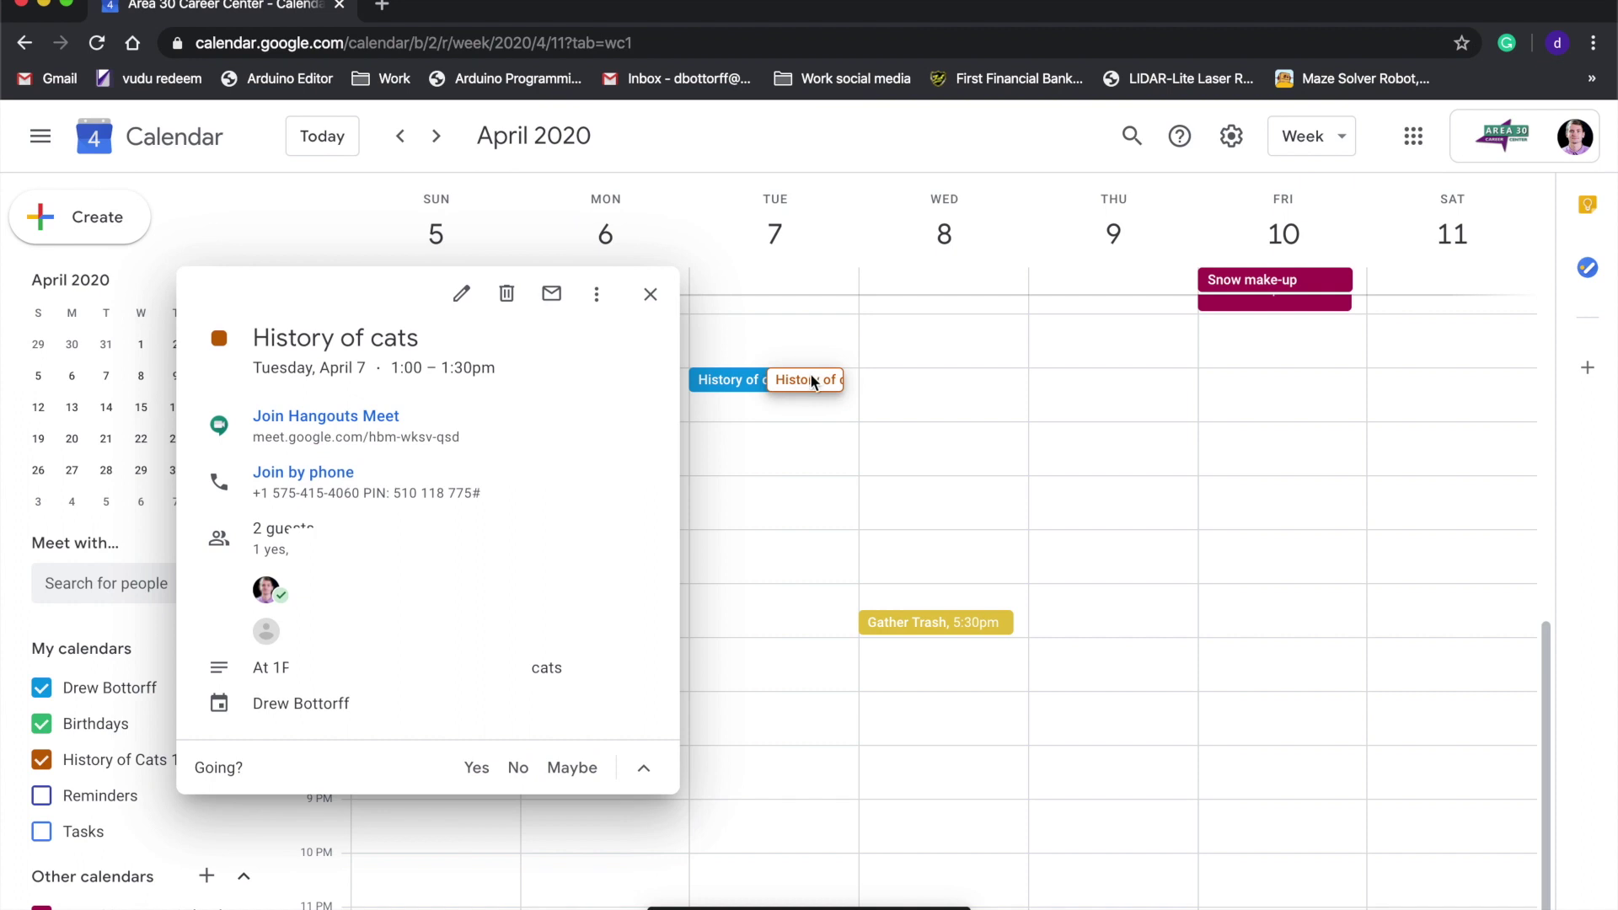
left_click(731, 384)
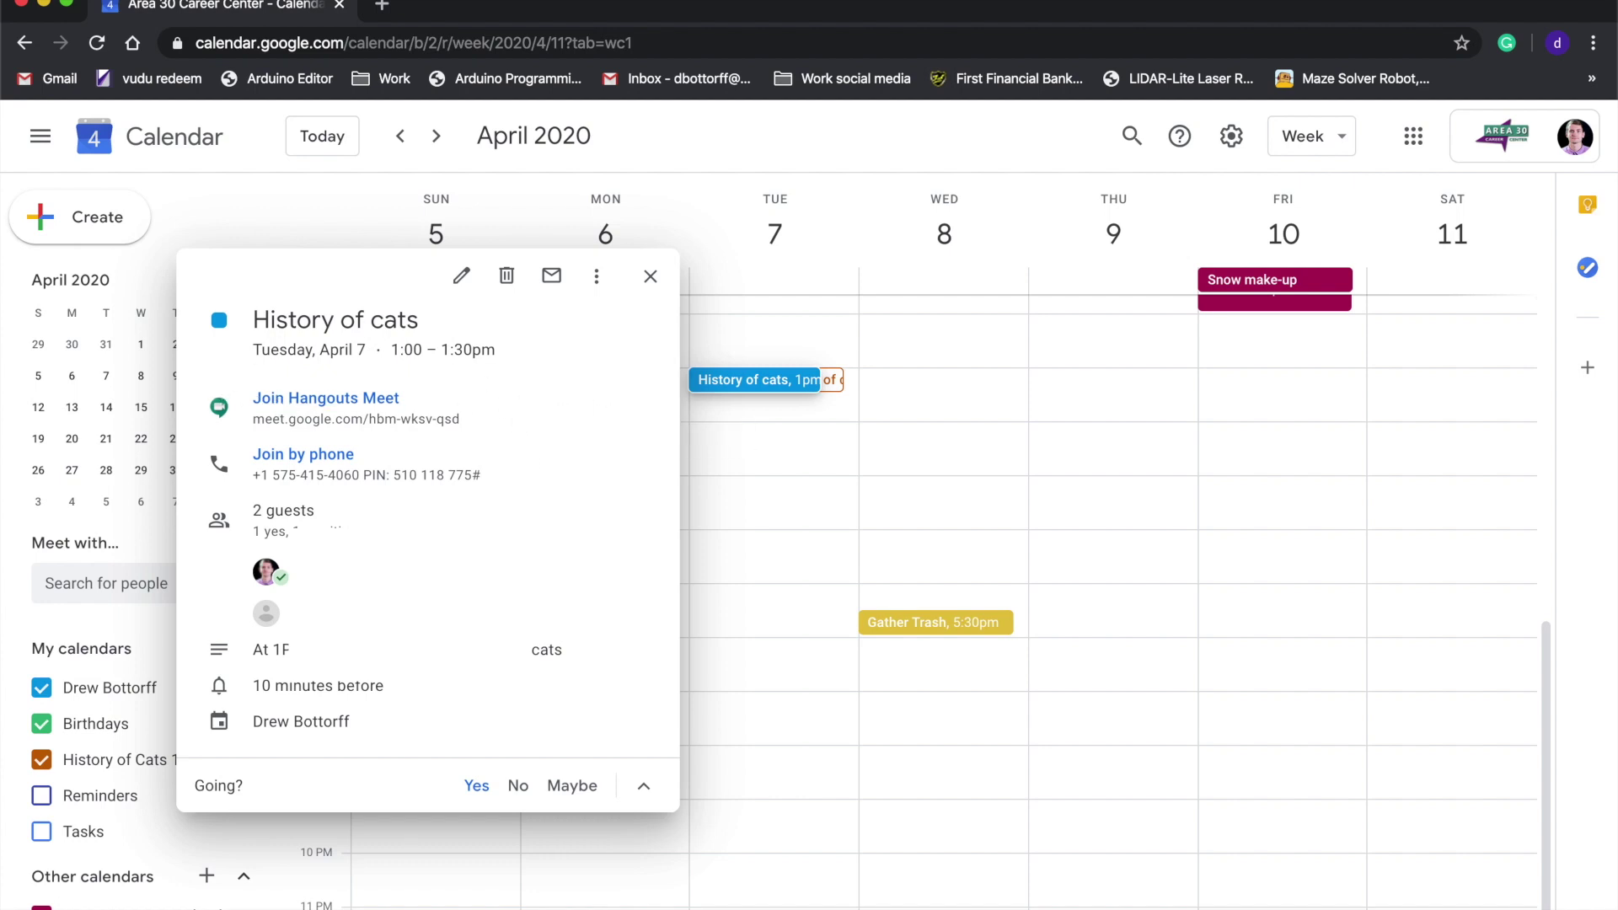
mouse_move(430, 427)
left_click(647, 407)
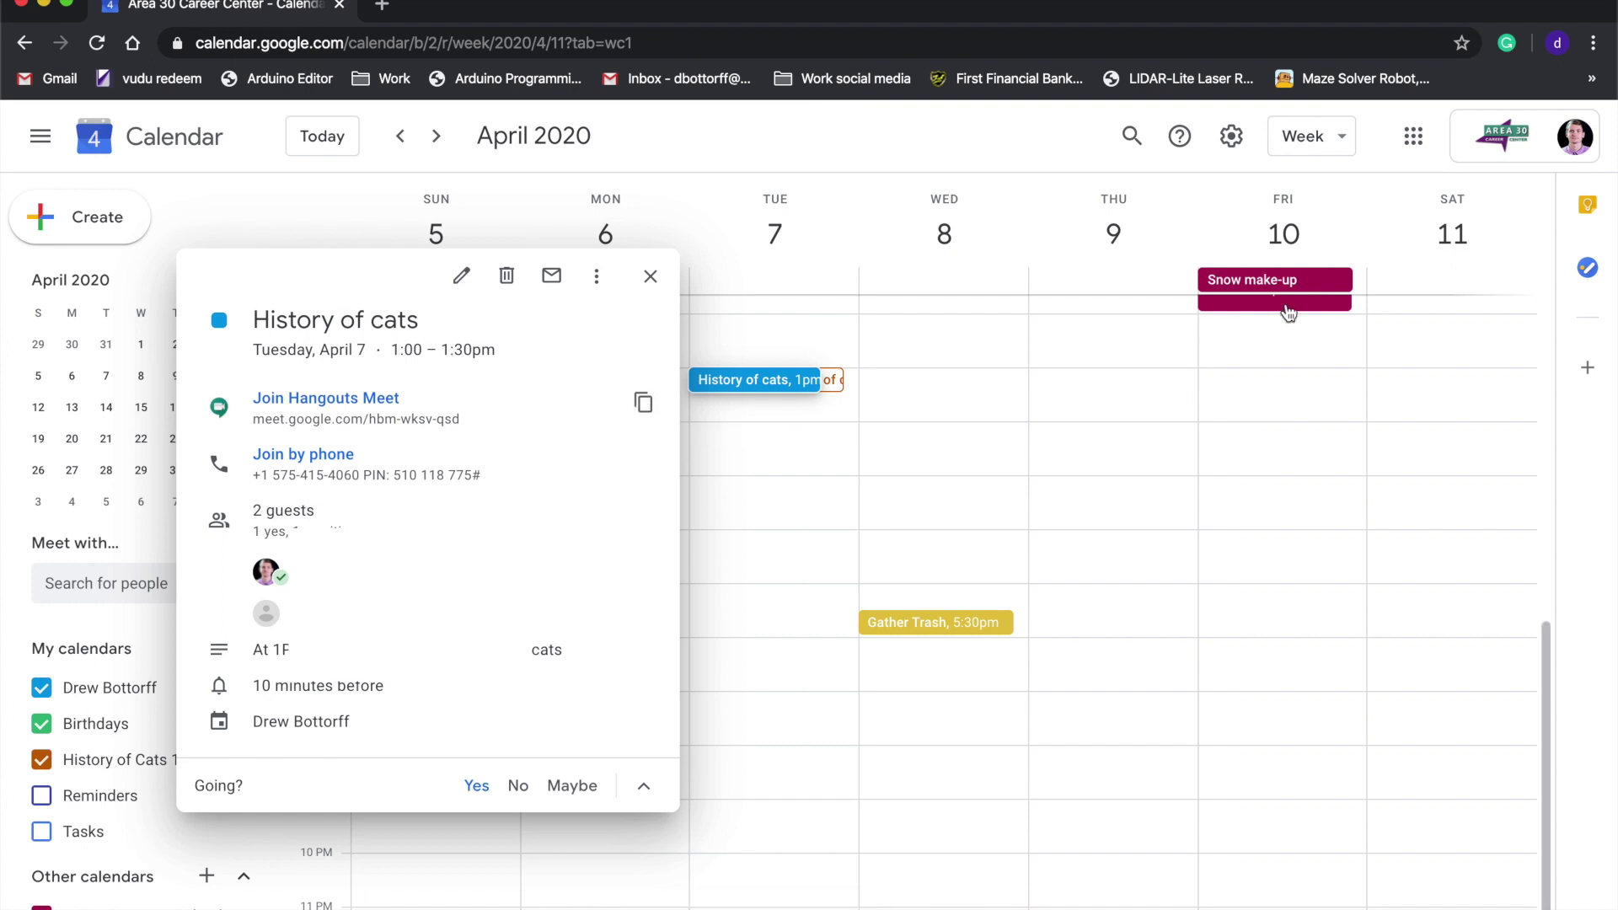
left_click(1413, 136)
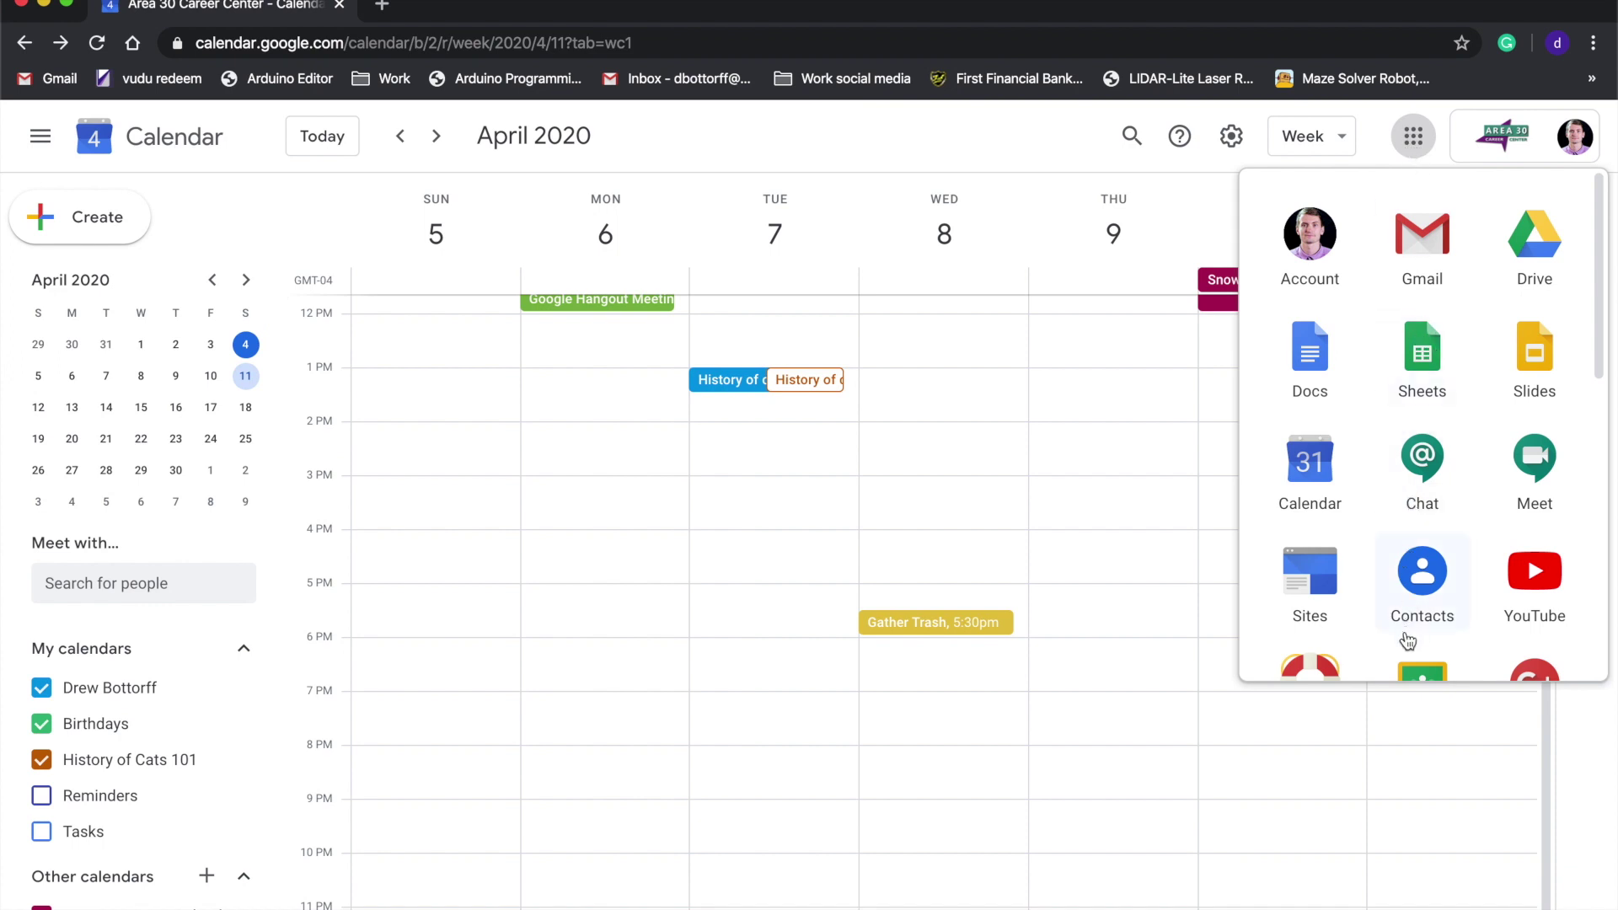
- Open Classroom and start a new question in the History of Cats classwork
scroll(1407, 657, "down", 3)
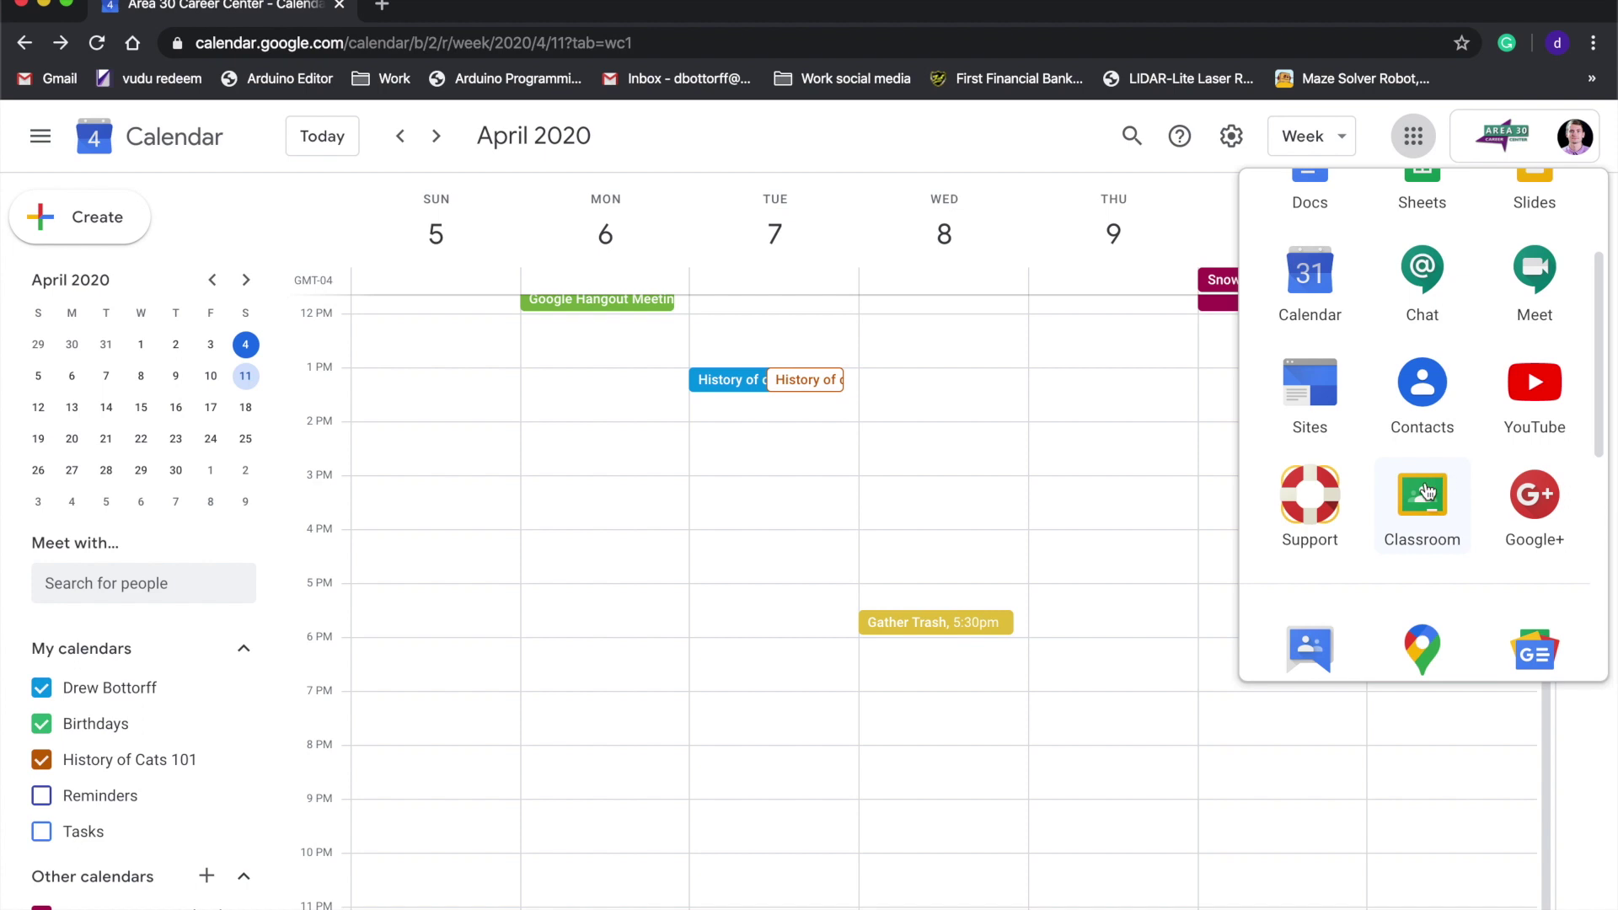
left_click(1429, 491)
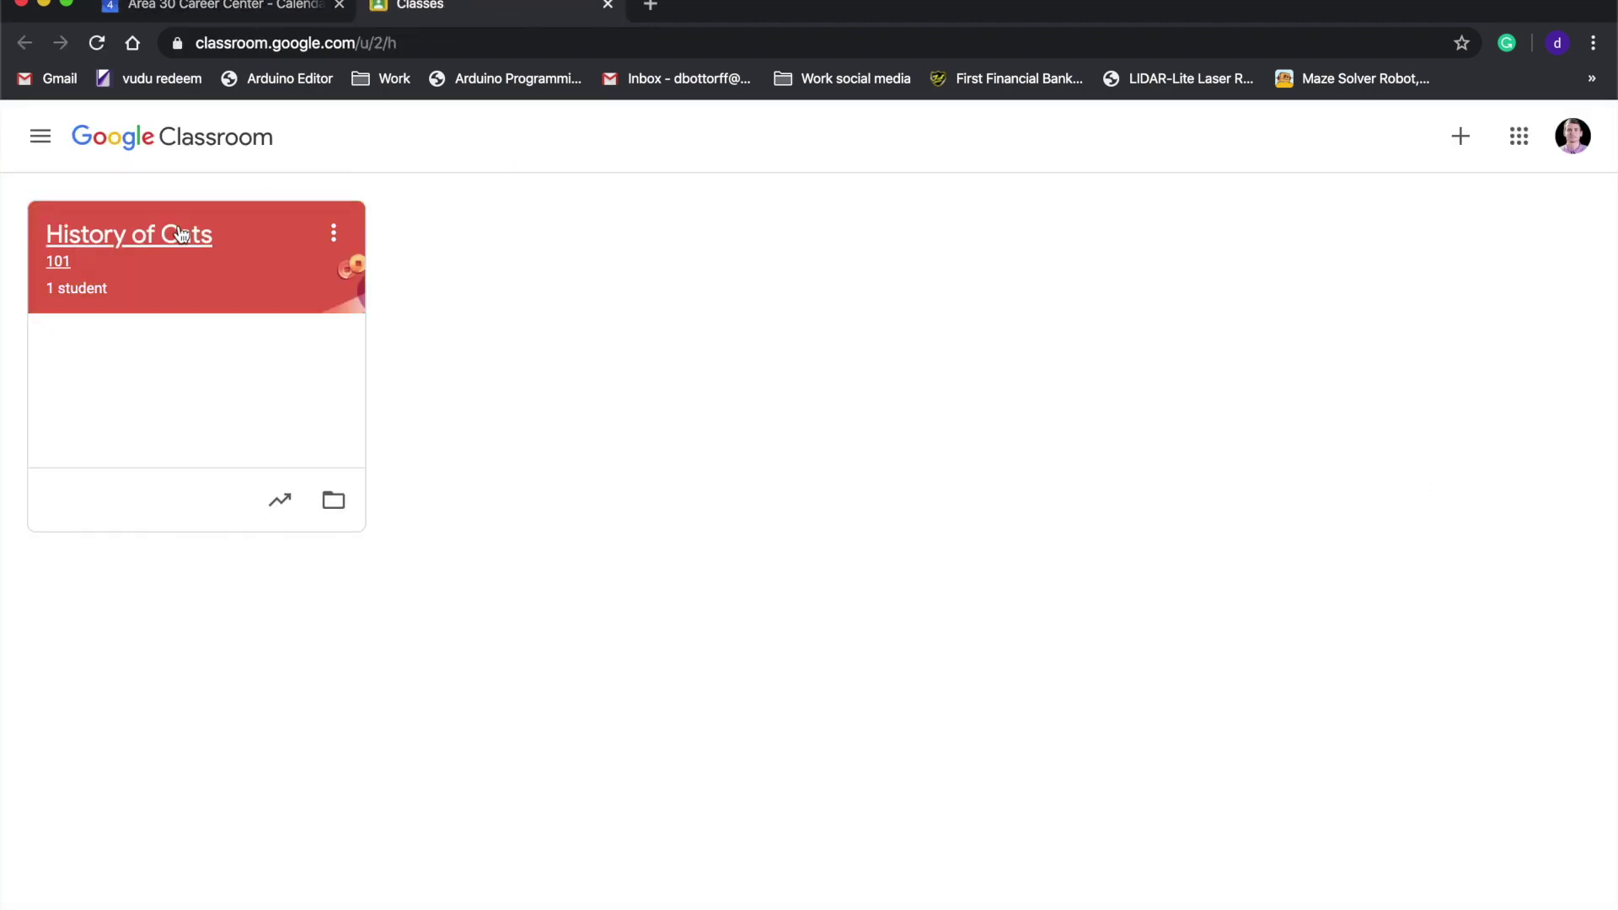
left_click(182, 235)
left_click(772, 148)
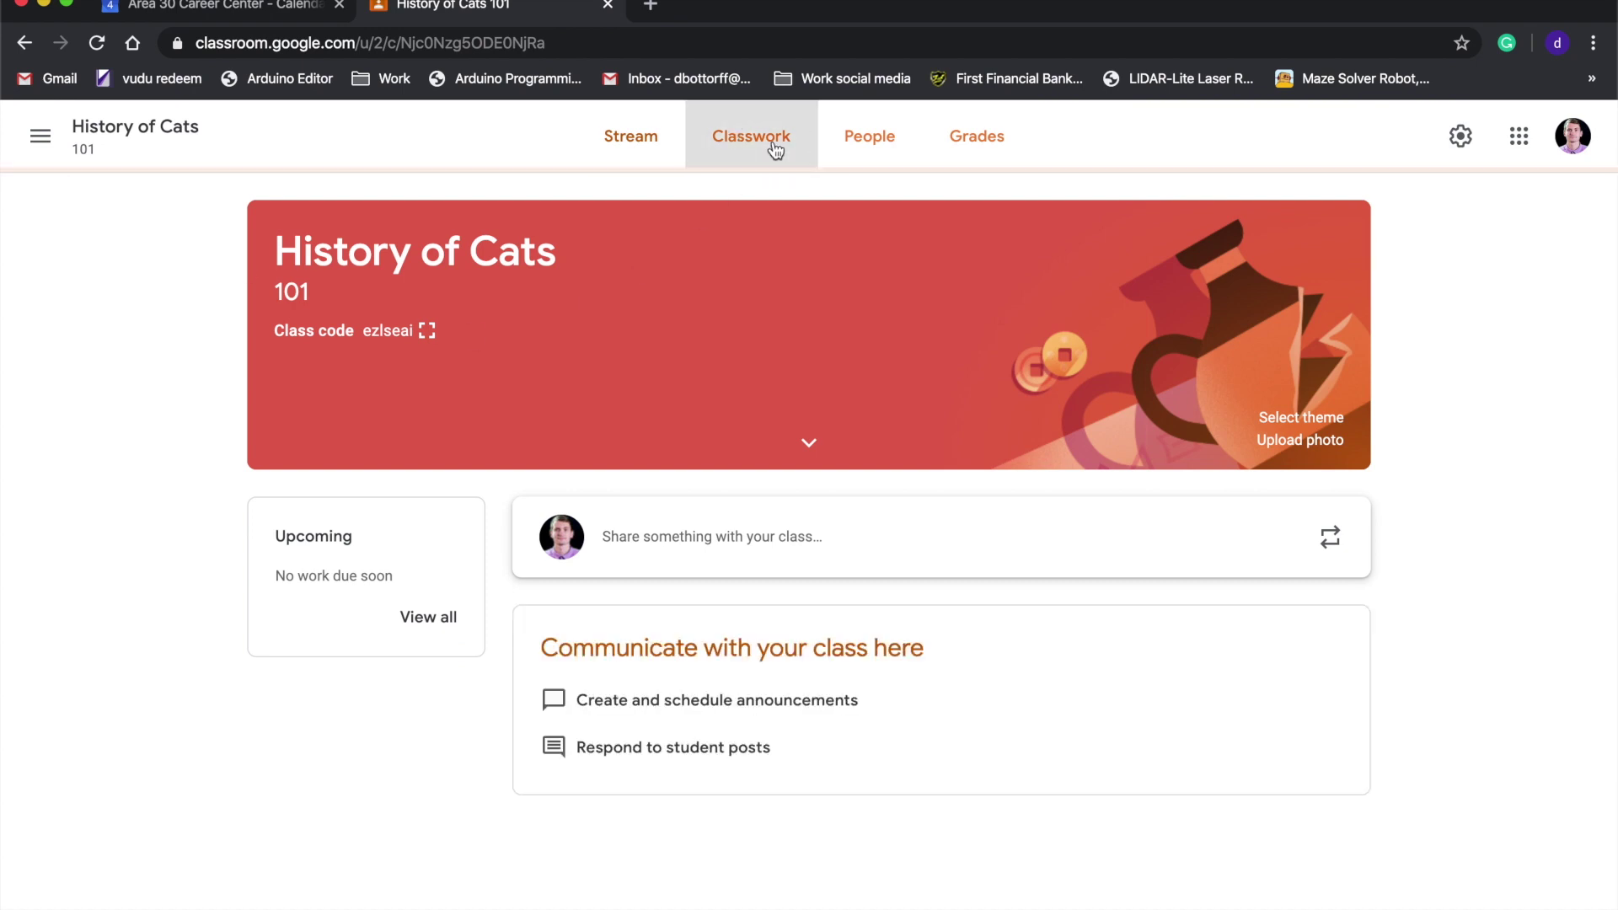
left_click(466, 215)
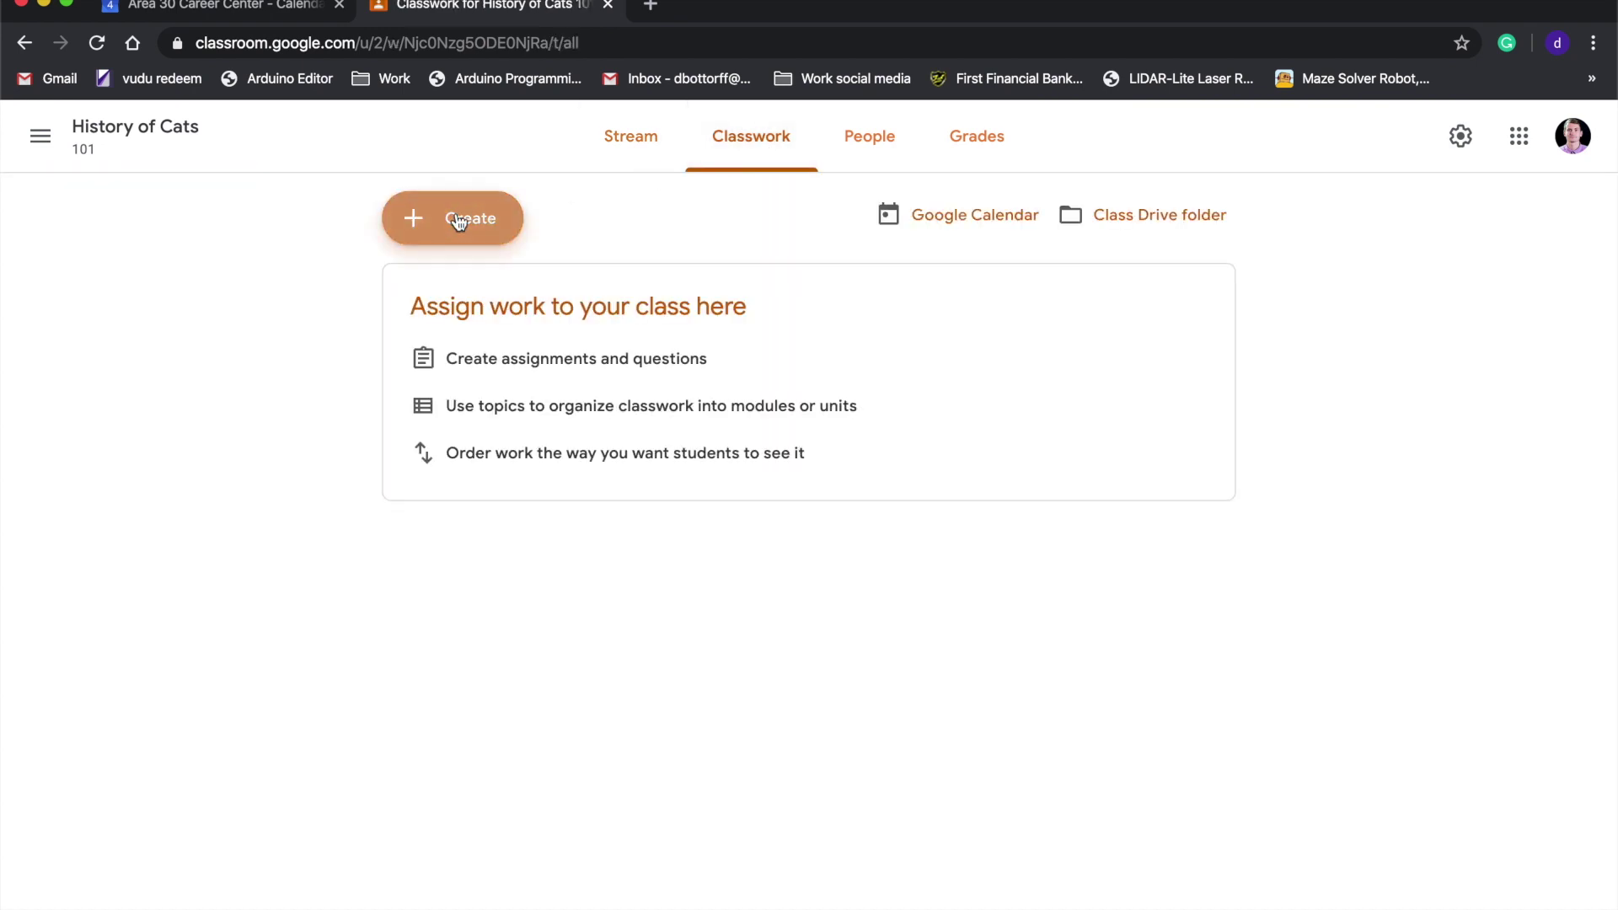
left_click(481, 356)
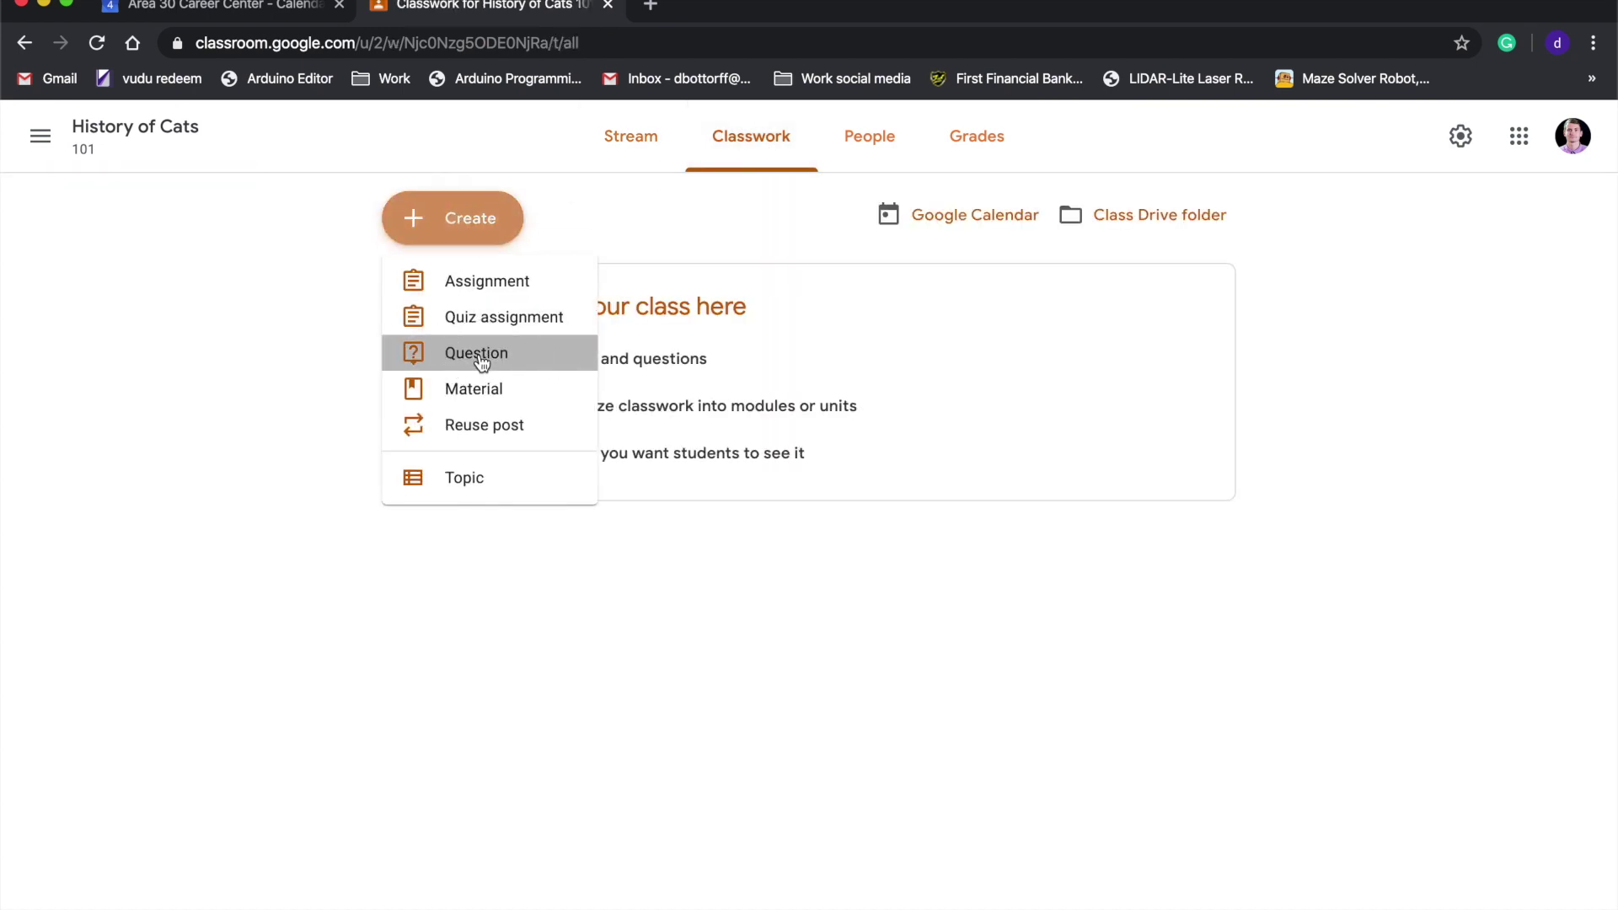
left_click(546, 223)
type("W")
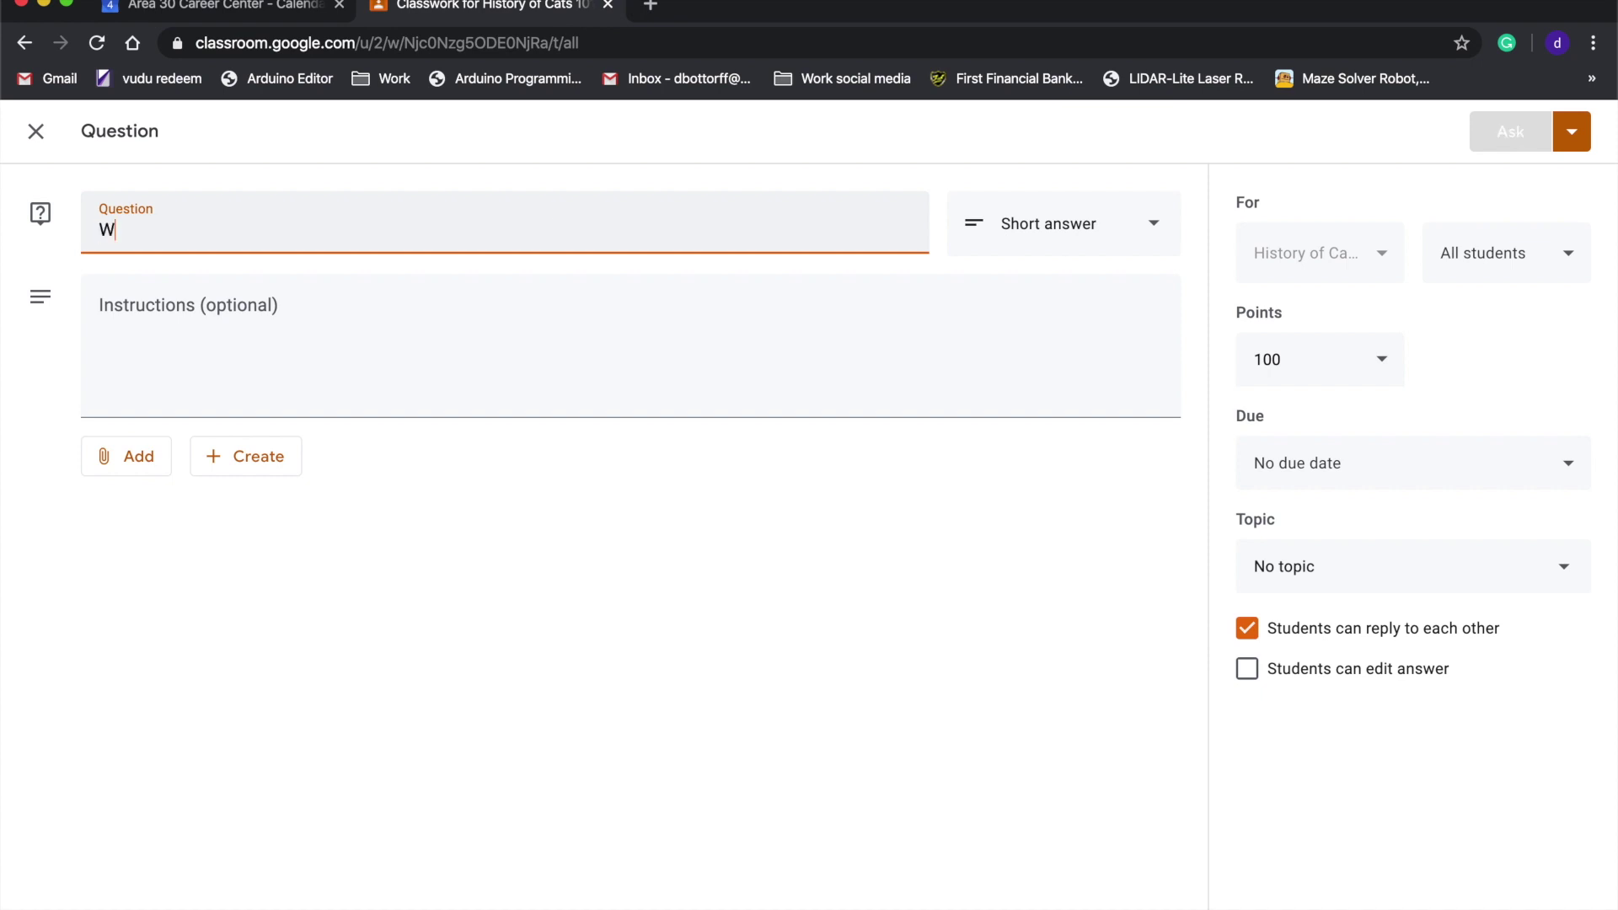
- Enter the question 'What did you learn from our video call?'
type("hat did you l")
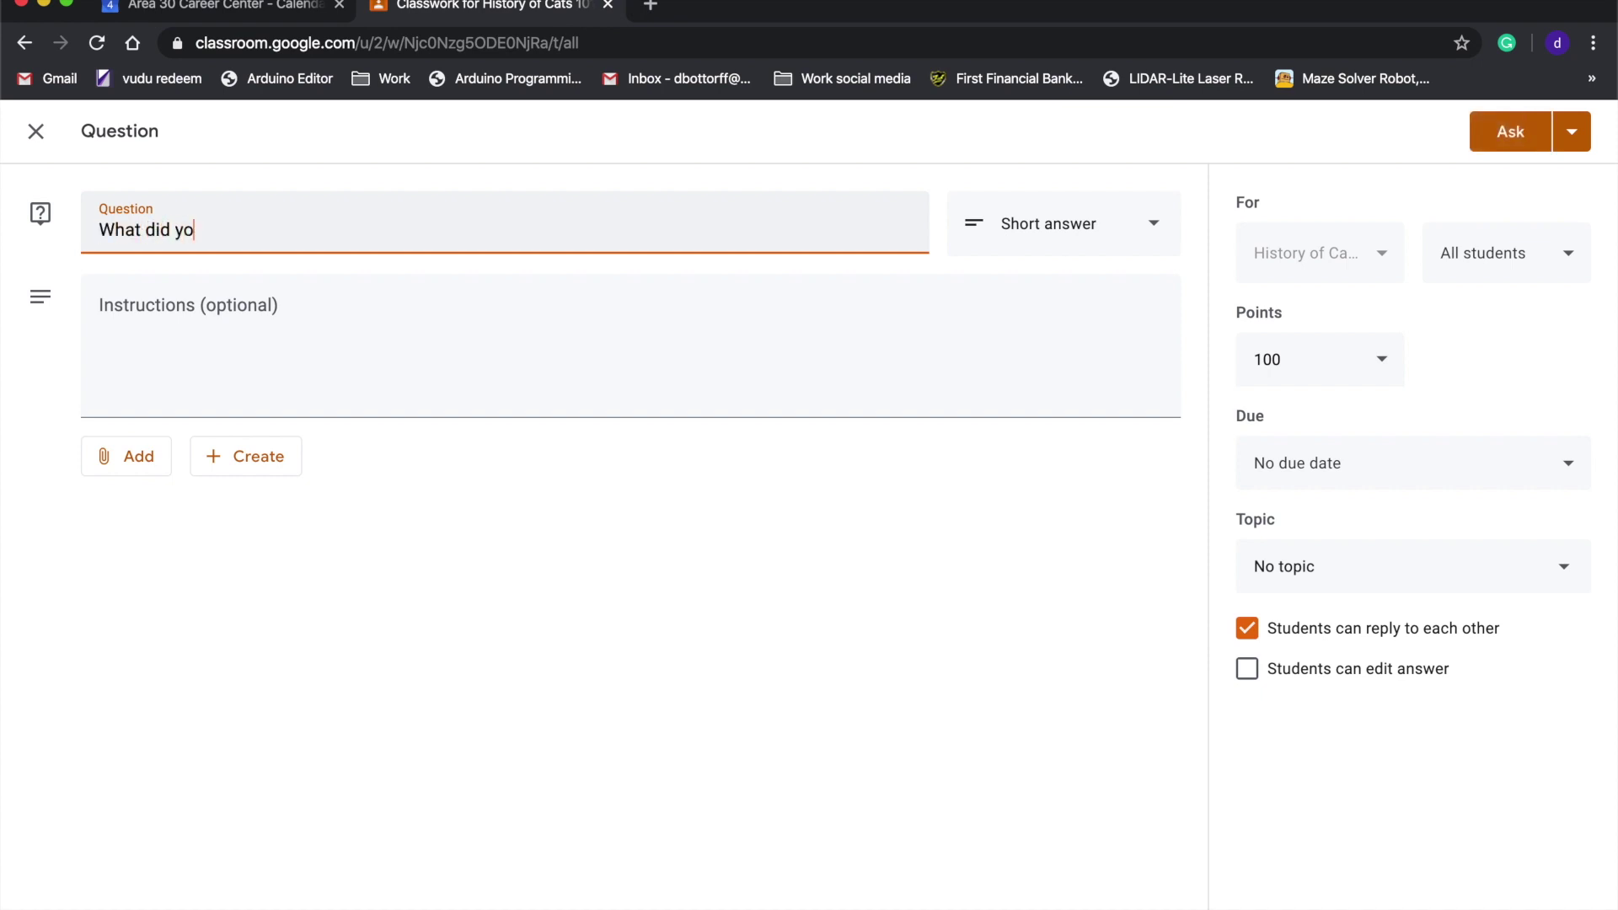
type("earn f")
type("o")
key("BackSpace")
type("rom ")
type("our")
type(" video ")
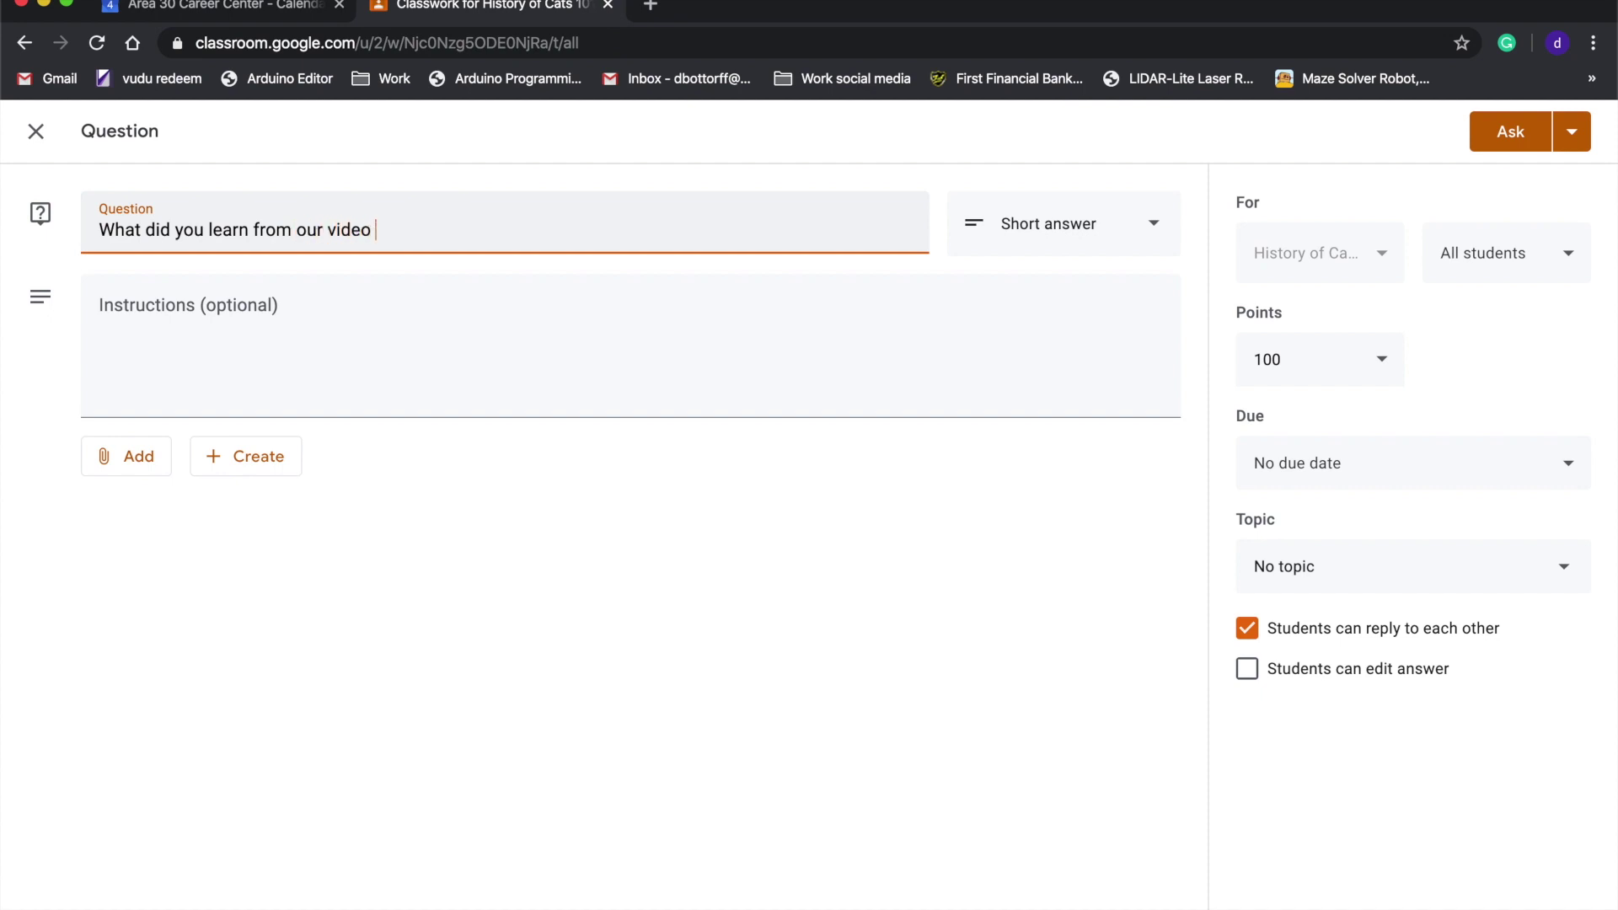
type("call?")
- Write instructions to join the video call at 1PM on April 7th, checking Calendar for the time
left_click(473, 336)
type("P")
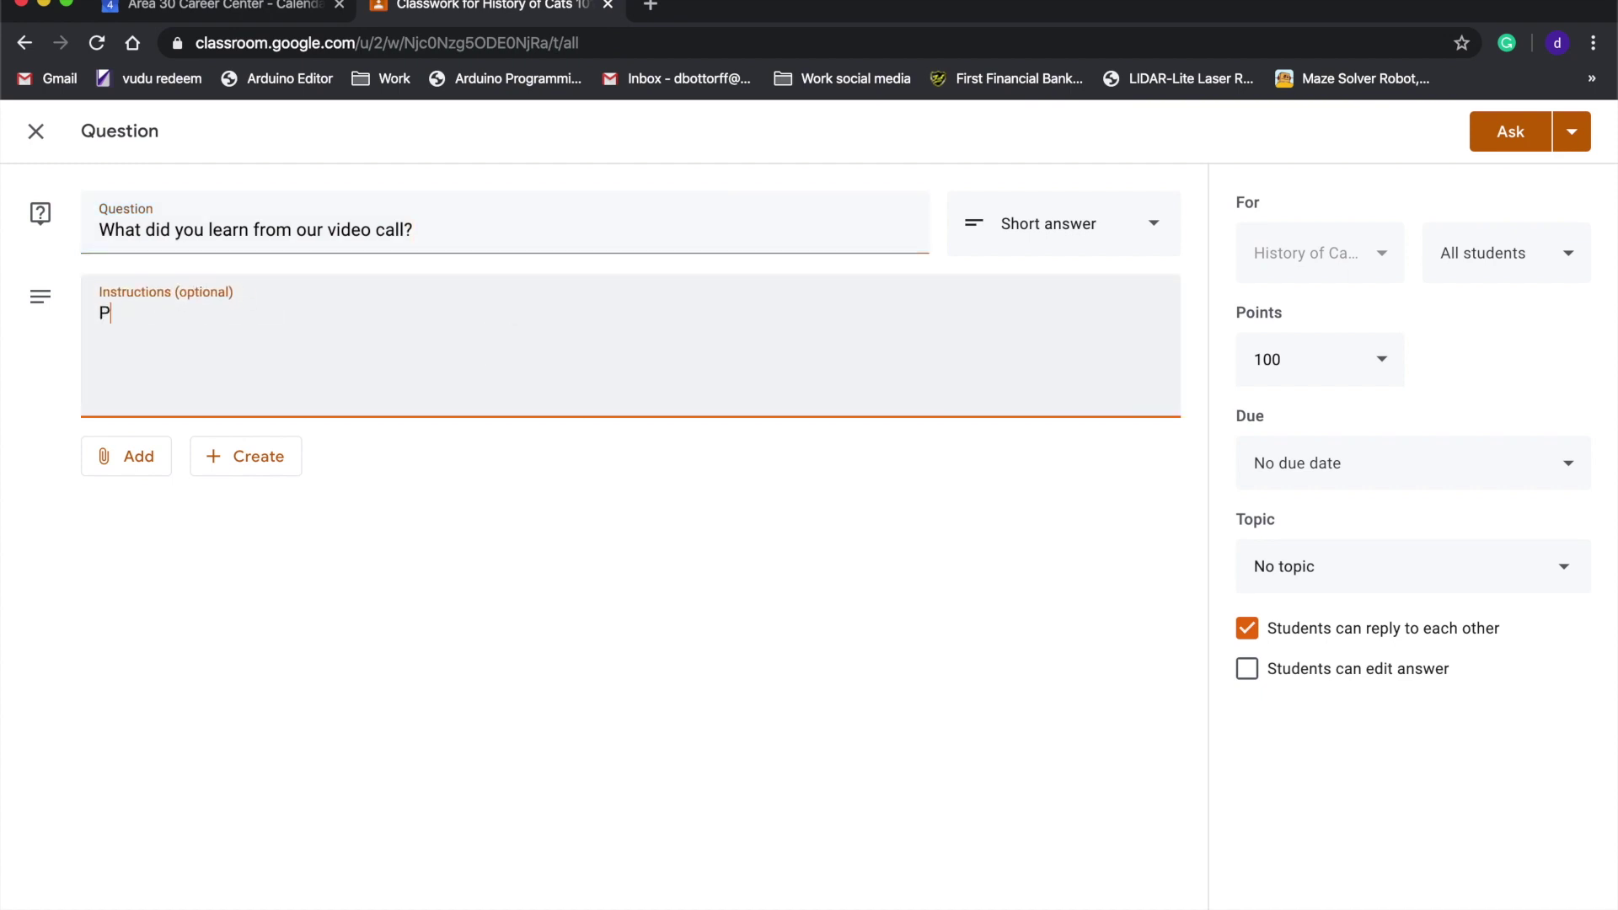
type("lase")
key("BackSpace")
key("BackSpace")
key("BackSpace")
type("ea")
type("se")
type(" be")
type(" in this")
type(" vid")
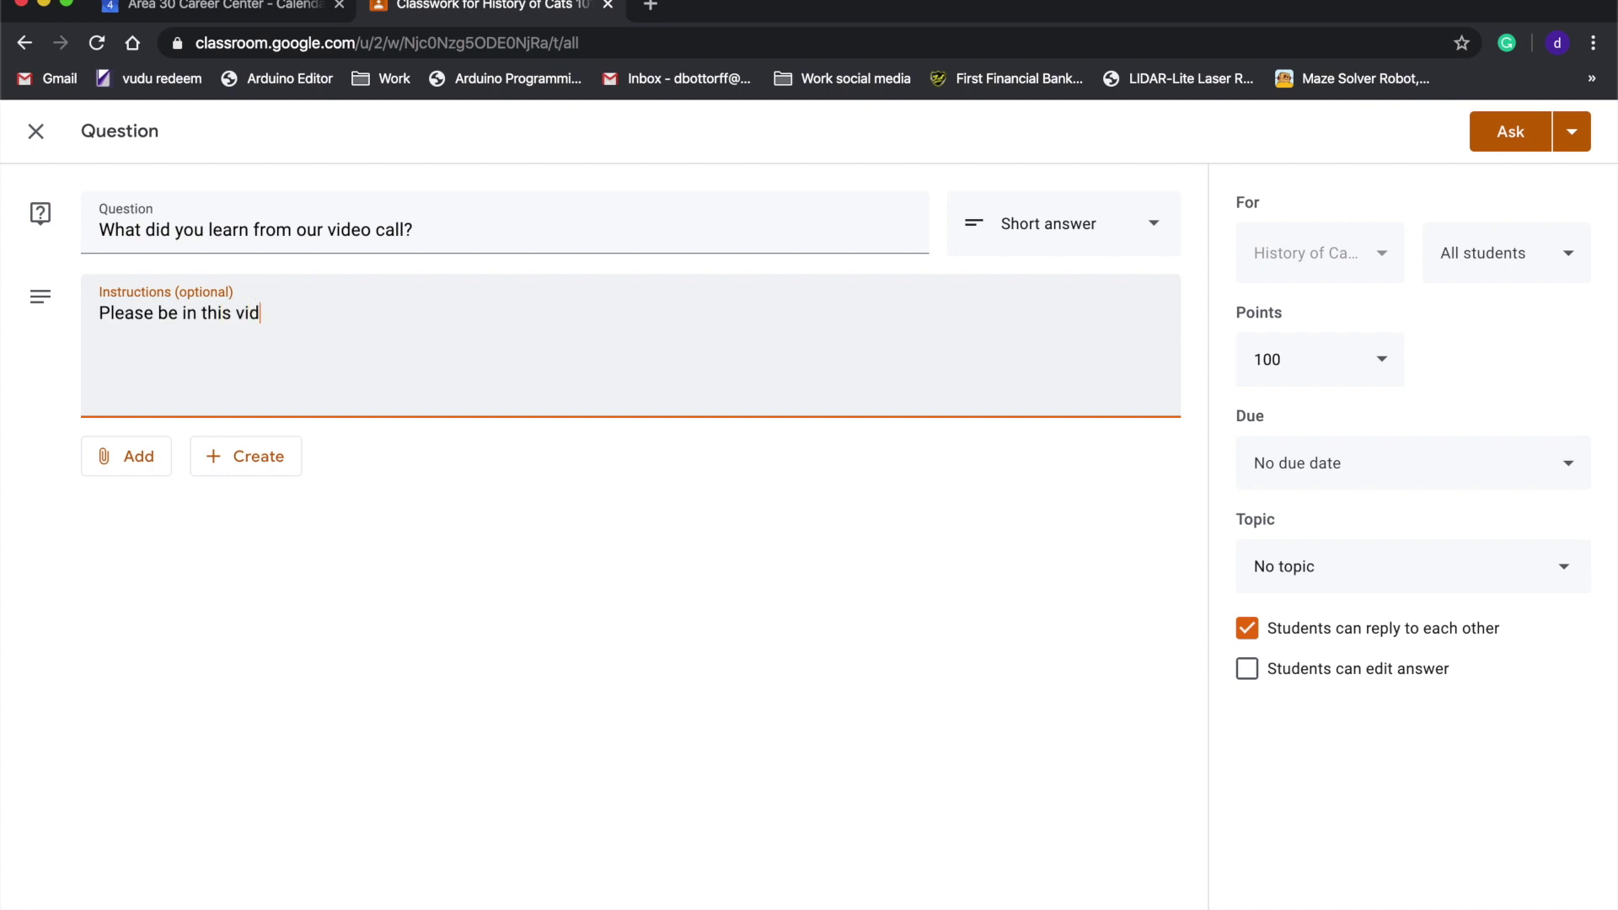
type("eo call")
type(" at")
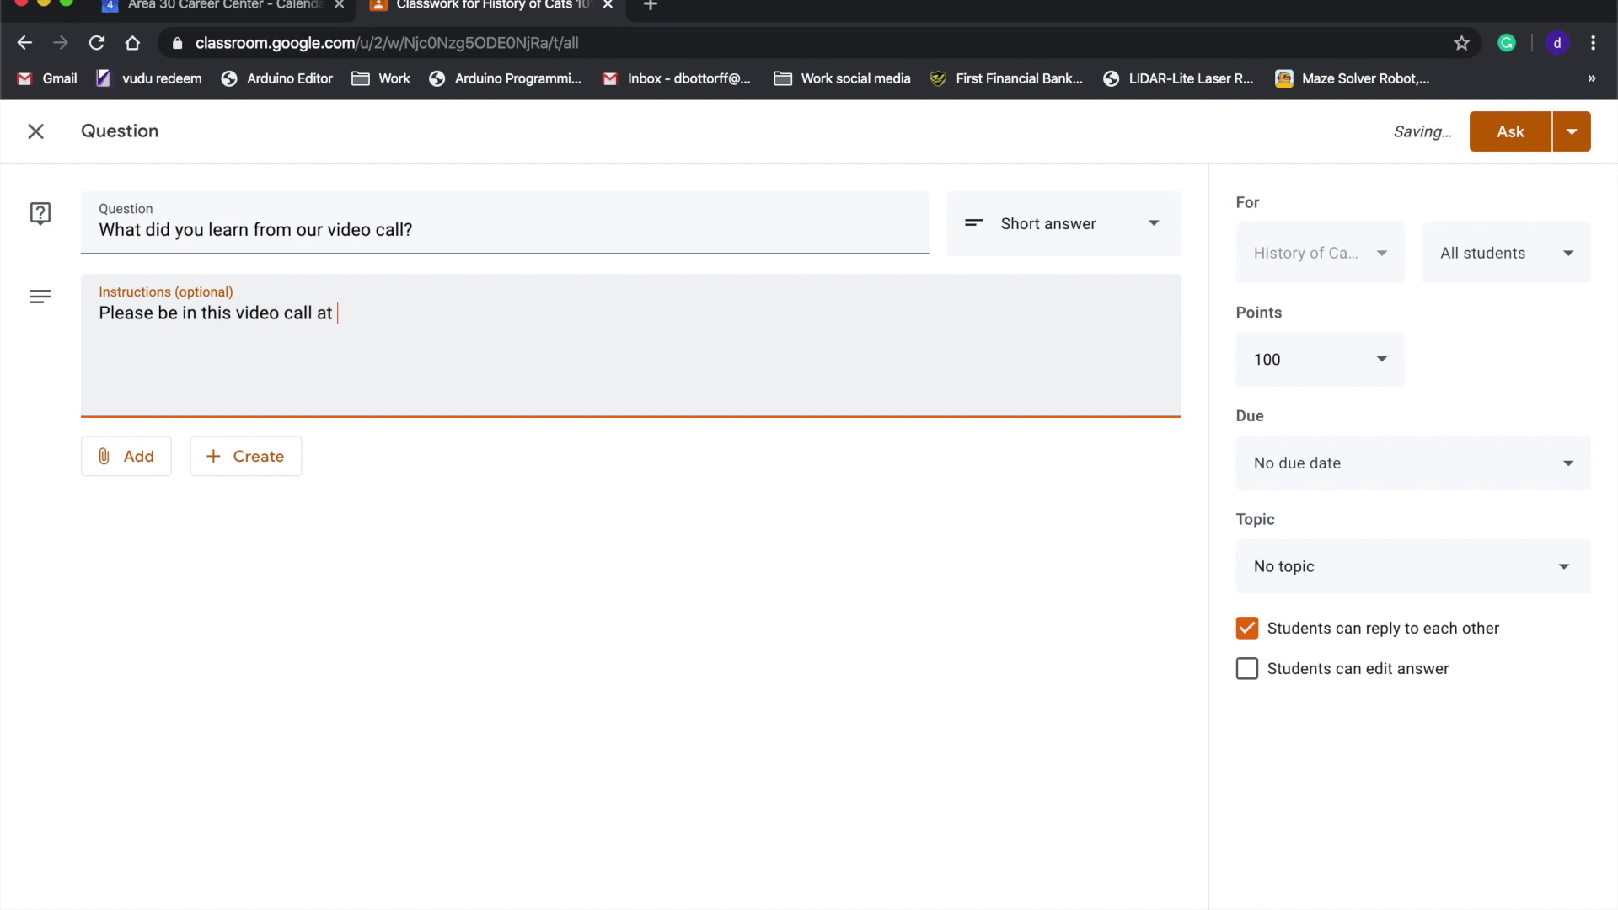
type(" 1")
type("p")
type("M")
type(" on")
left_click(245, 4)
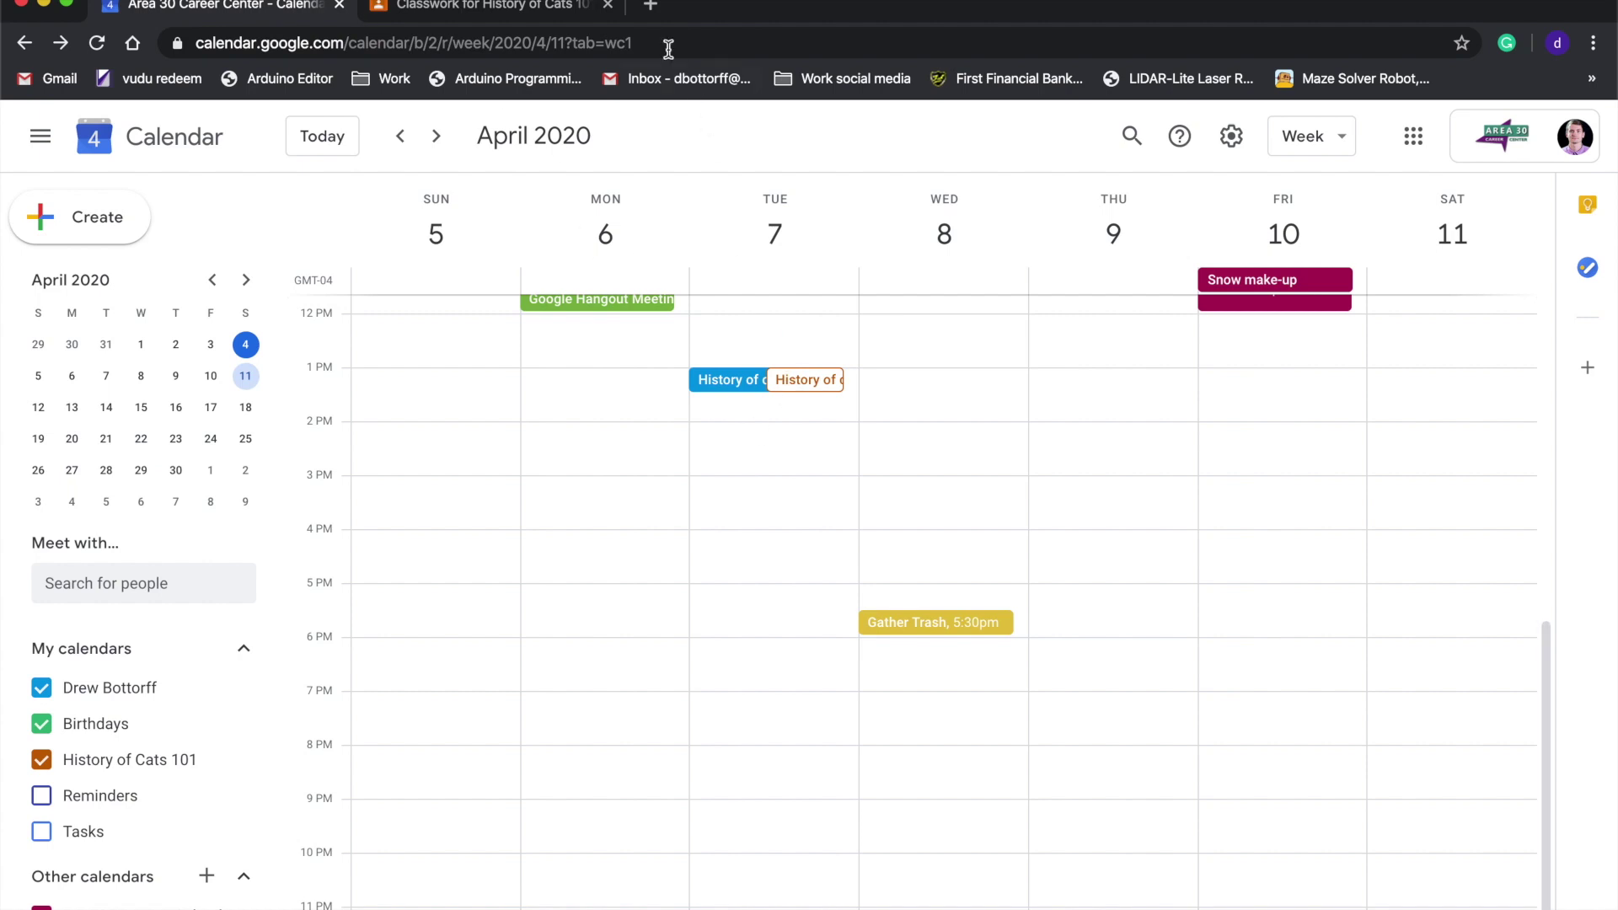
left_click(521, 10)
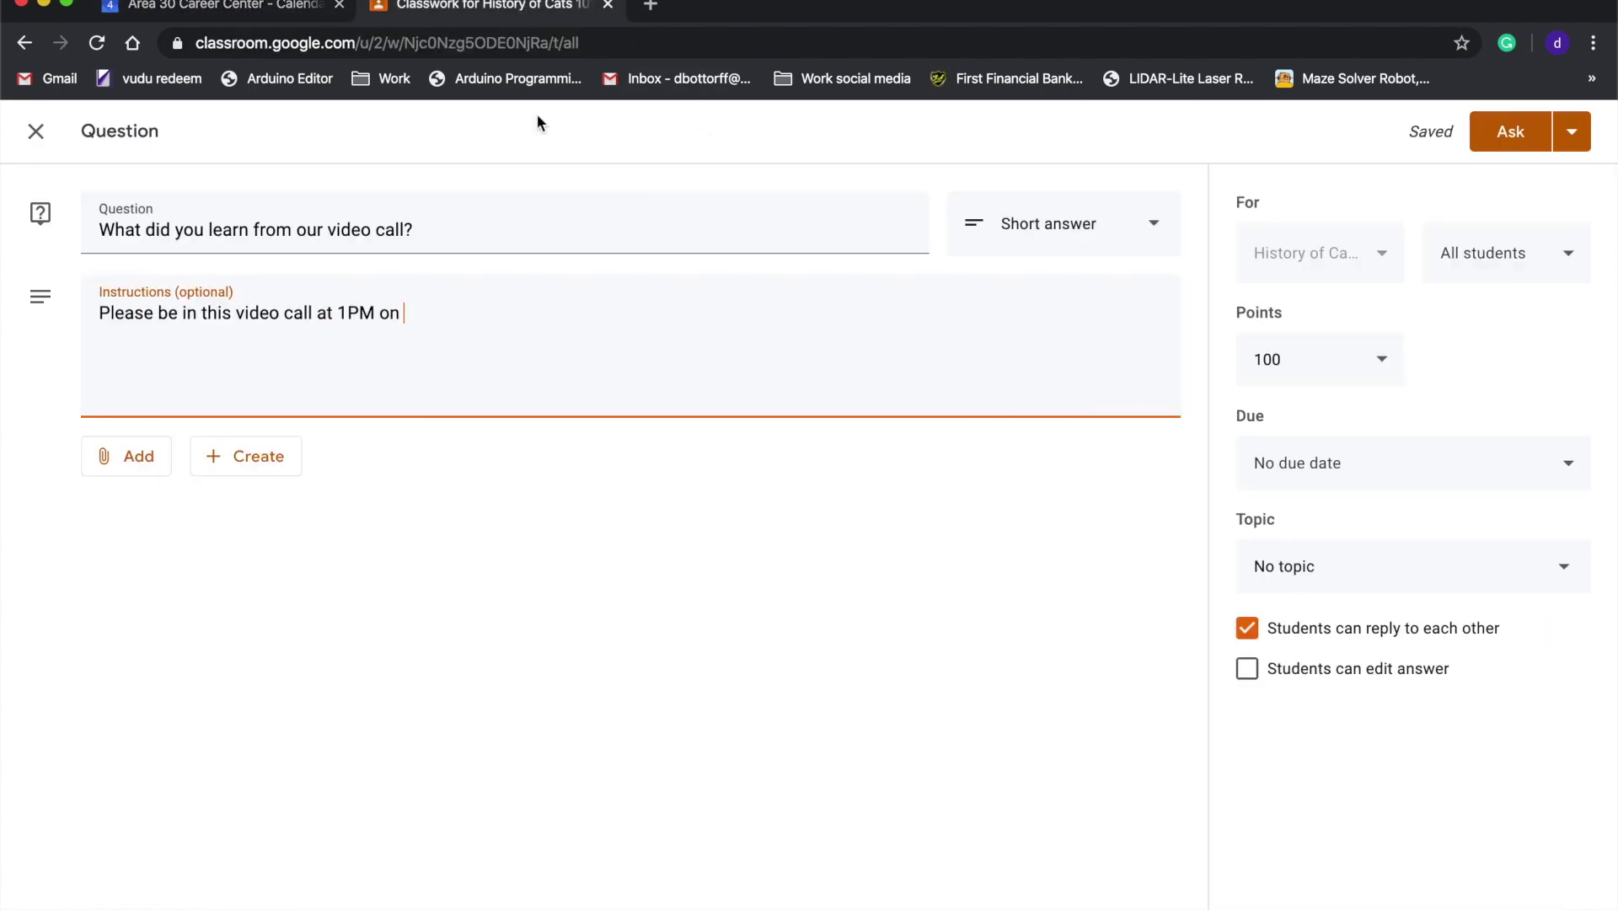
type("ap")
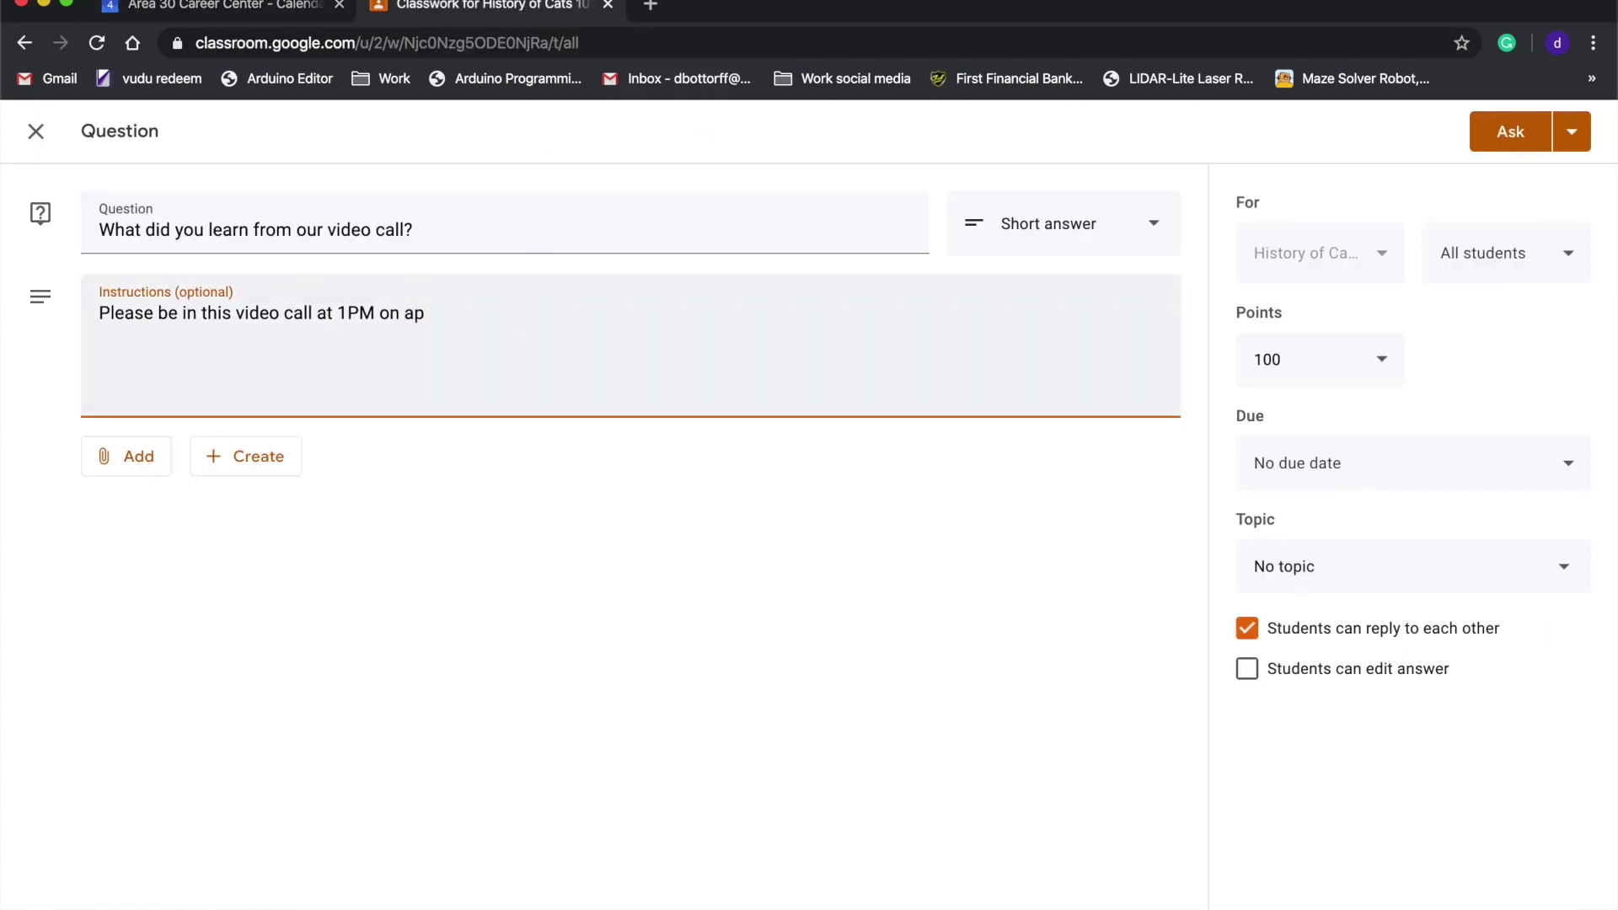
key("BackSpace")
key("BackSpace")
type("Ap")
type("ril ")
type(" 7")
type("th")
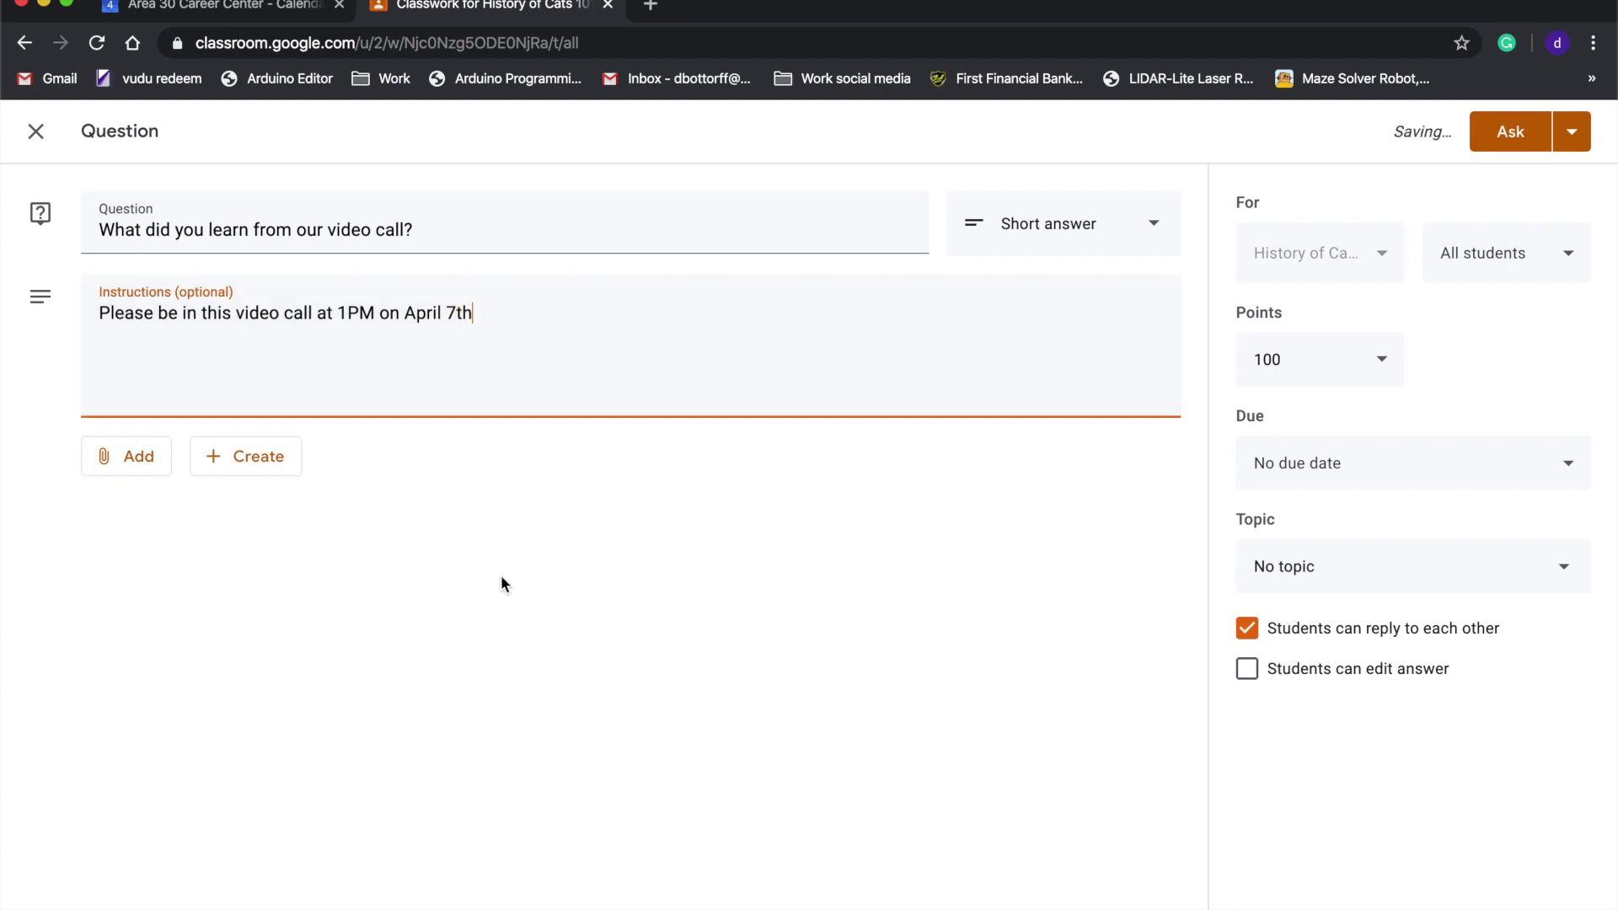
left_click(1291, 354)
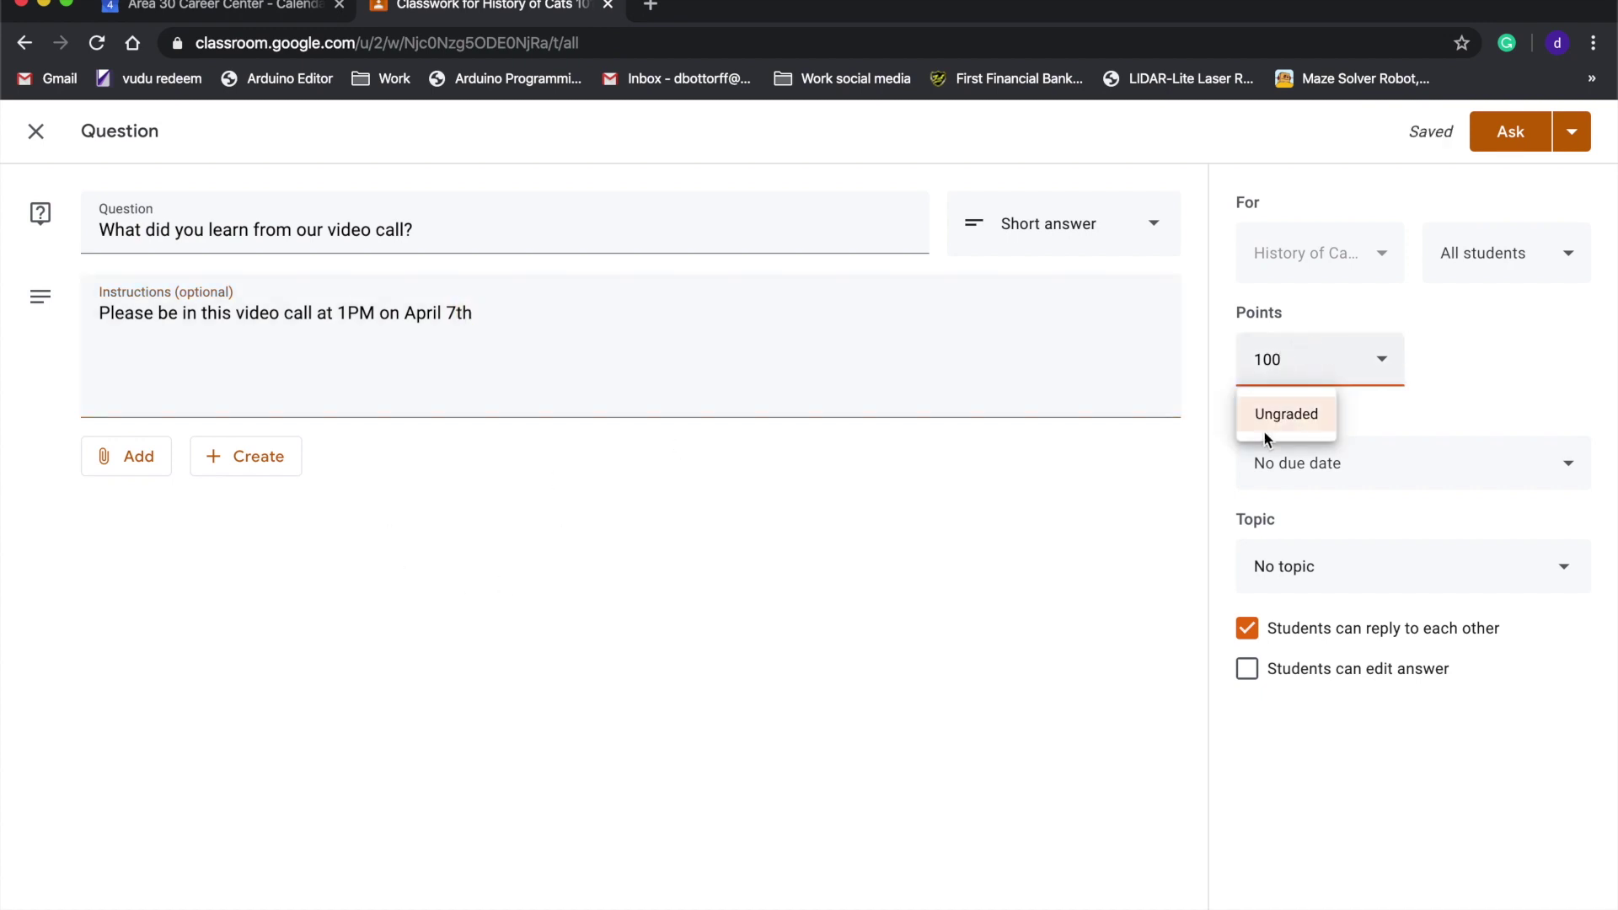
- Keep the question's points set to Ungraded
left_click(1286, 413)
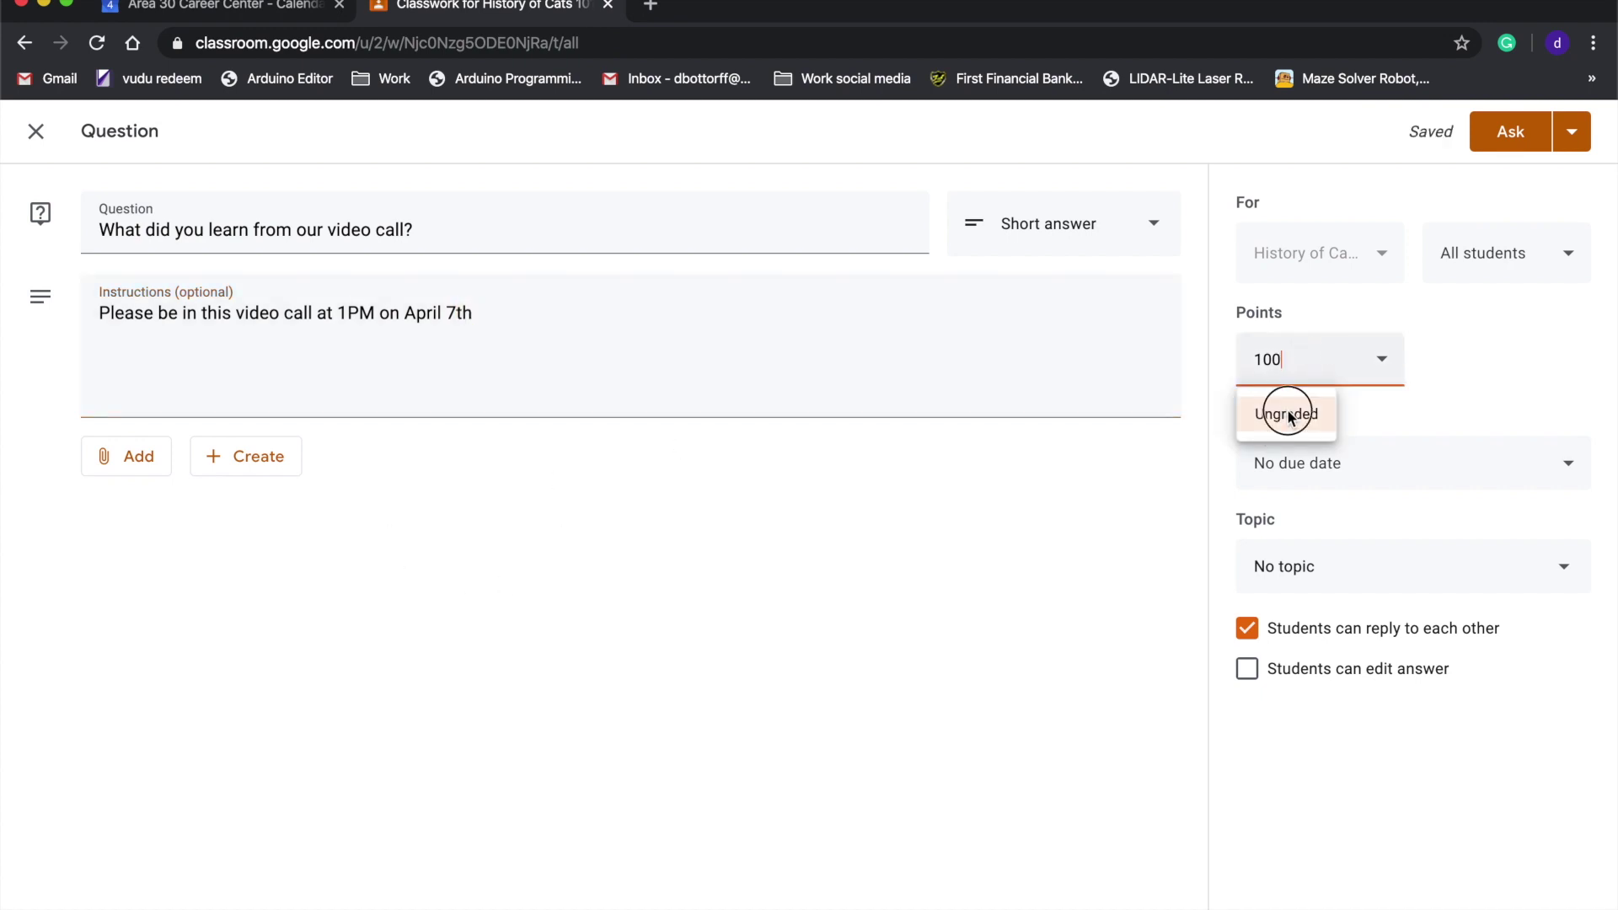
left_click(1382, 368)
left_click_drag(1348, 362, 1128, 362)
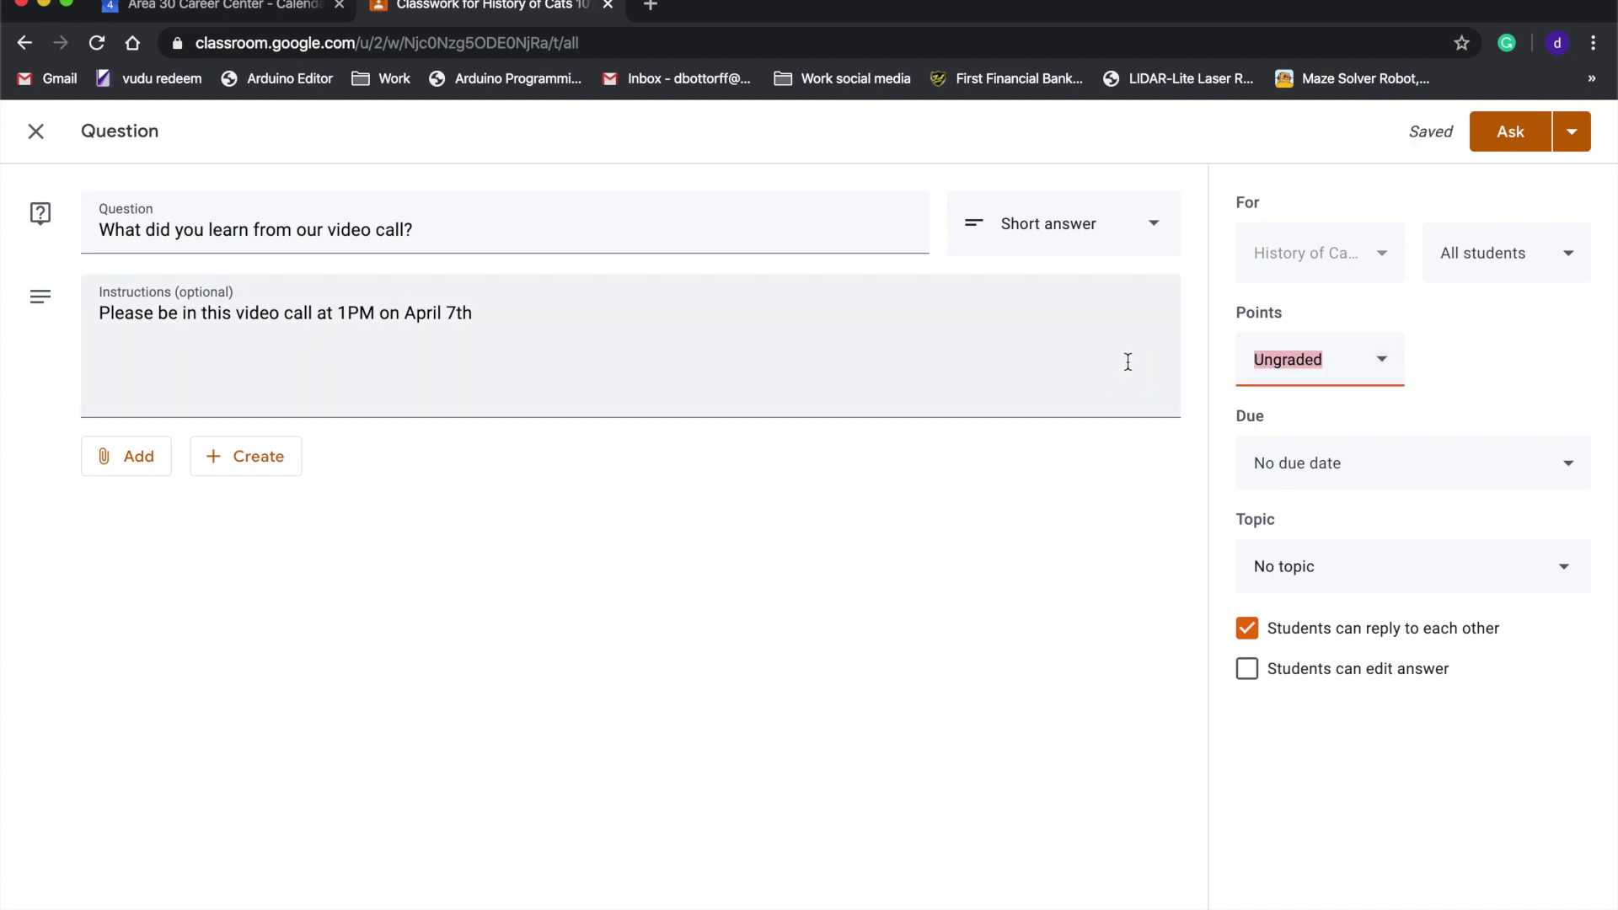
key("BackSpace")
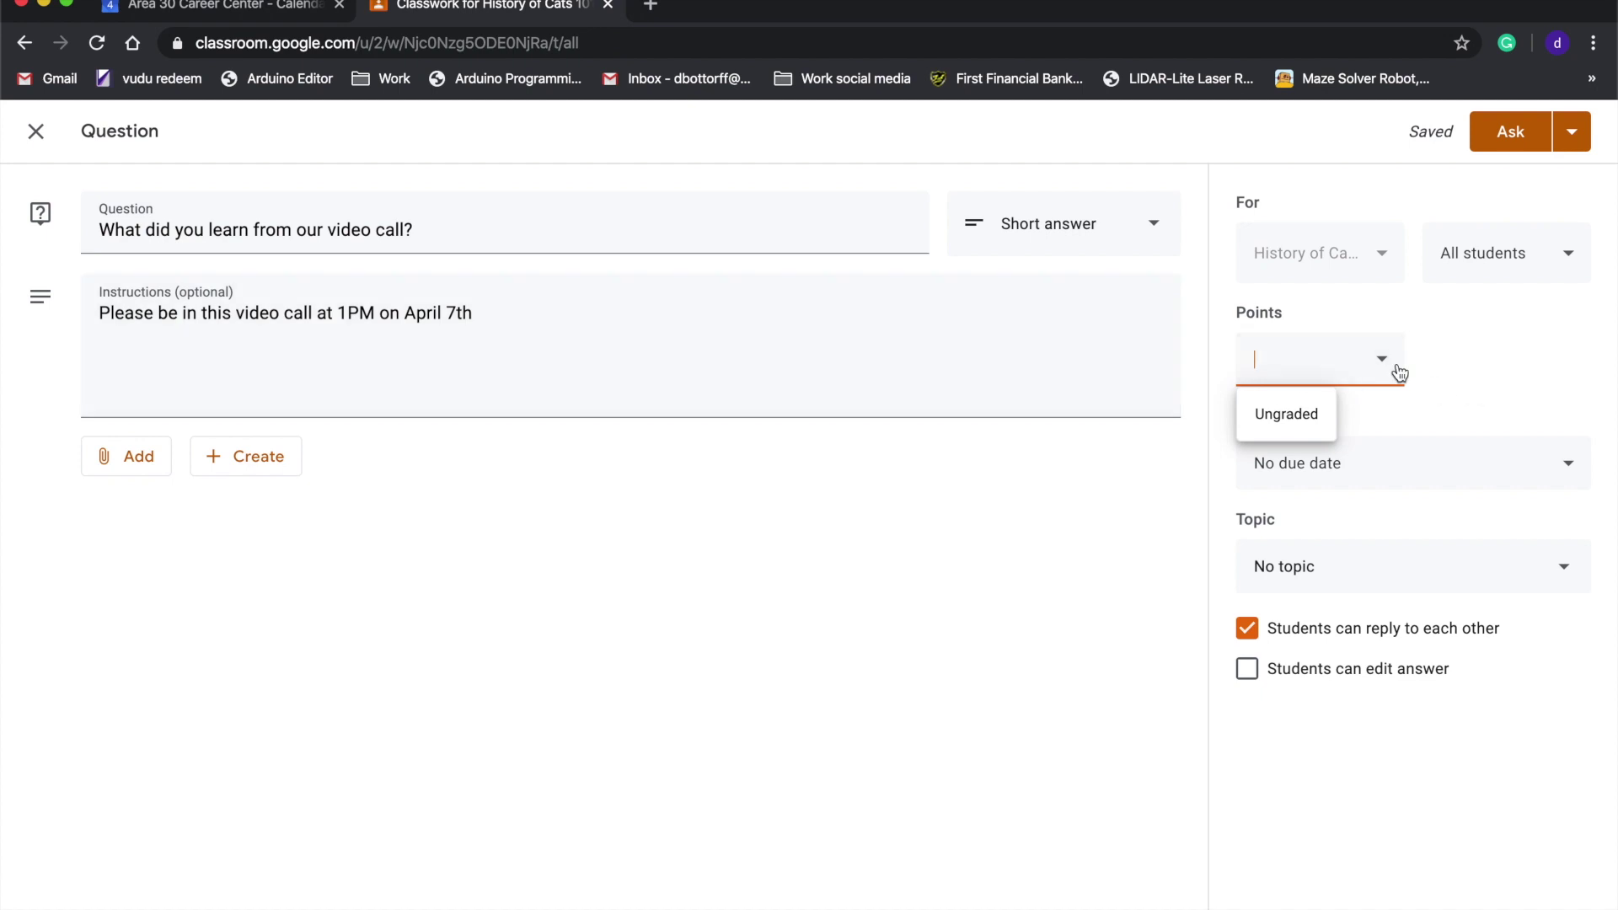
left_click(1386, 364)
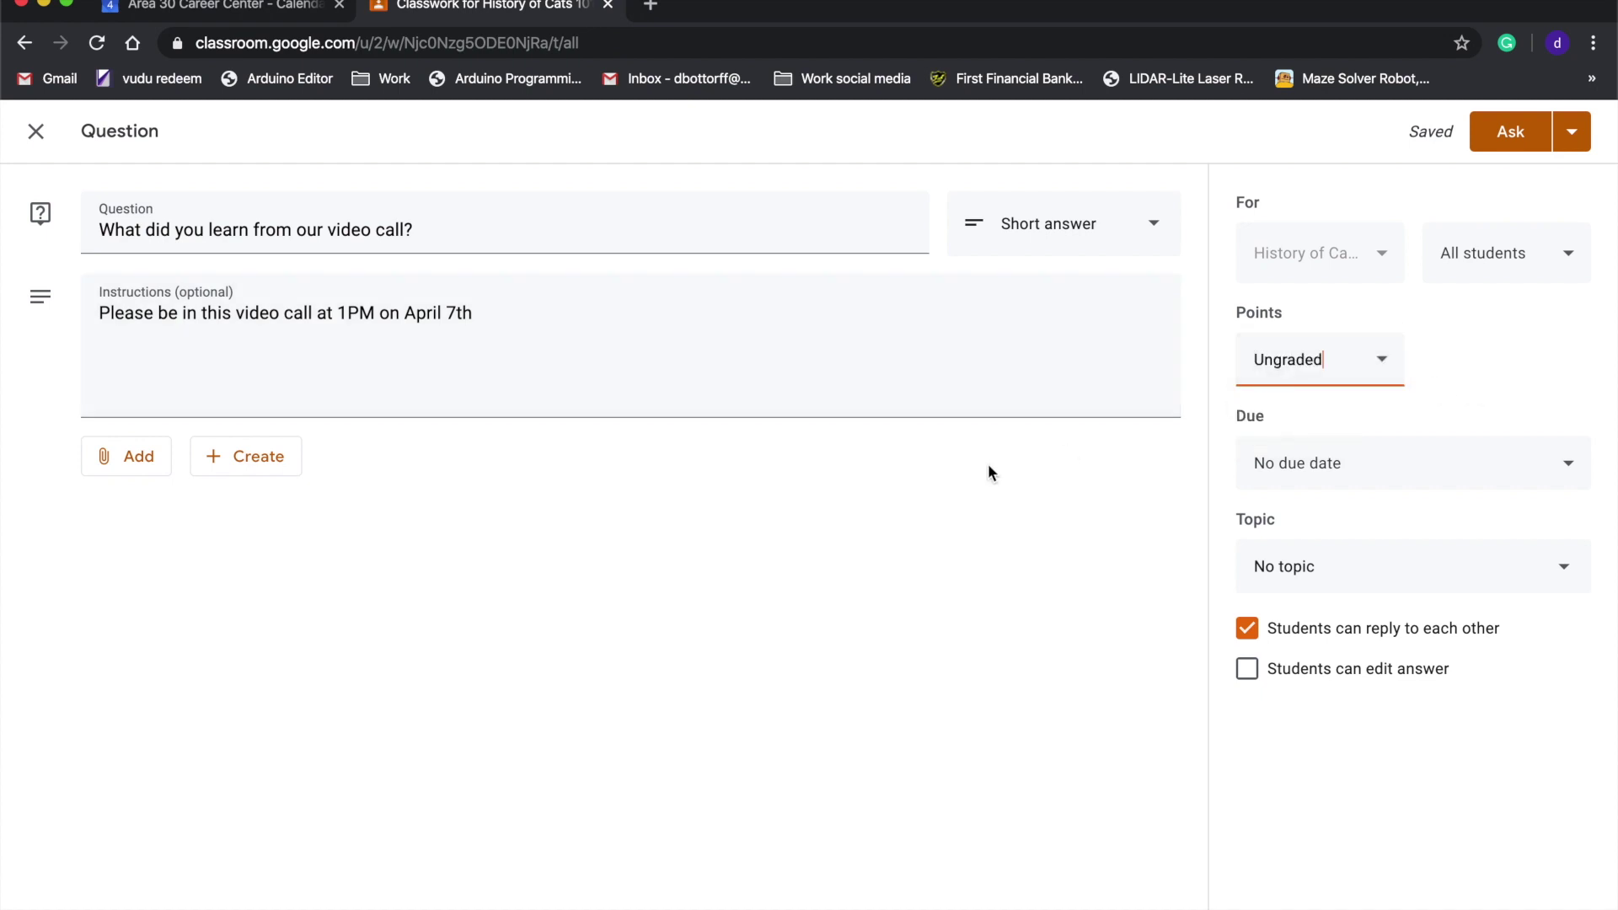
- Attach the copied Class video meeting Meet link to the question
left_click(139, 459)
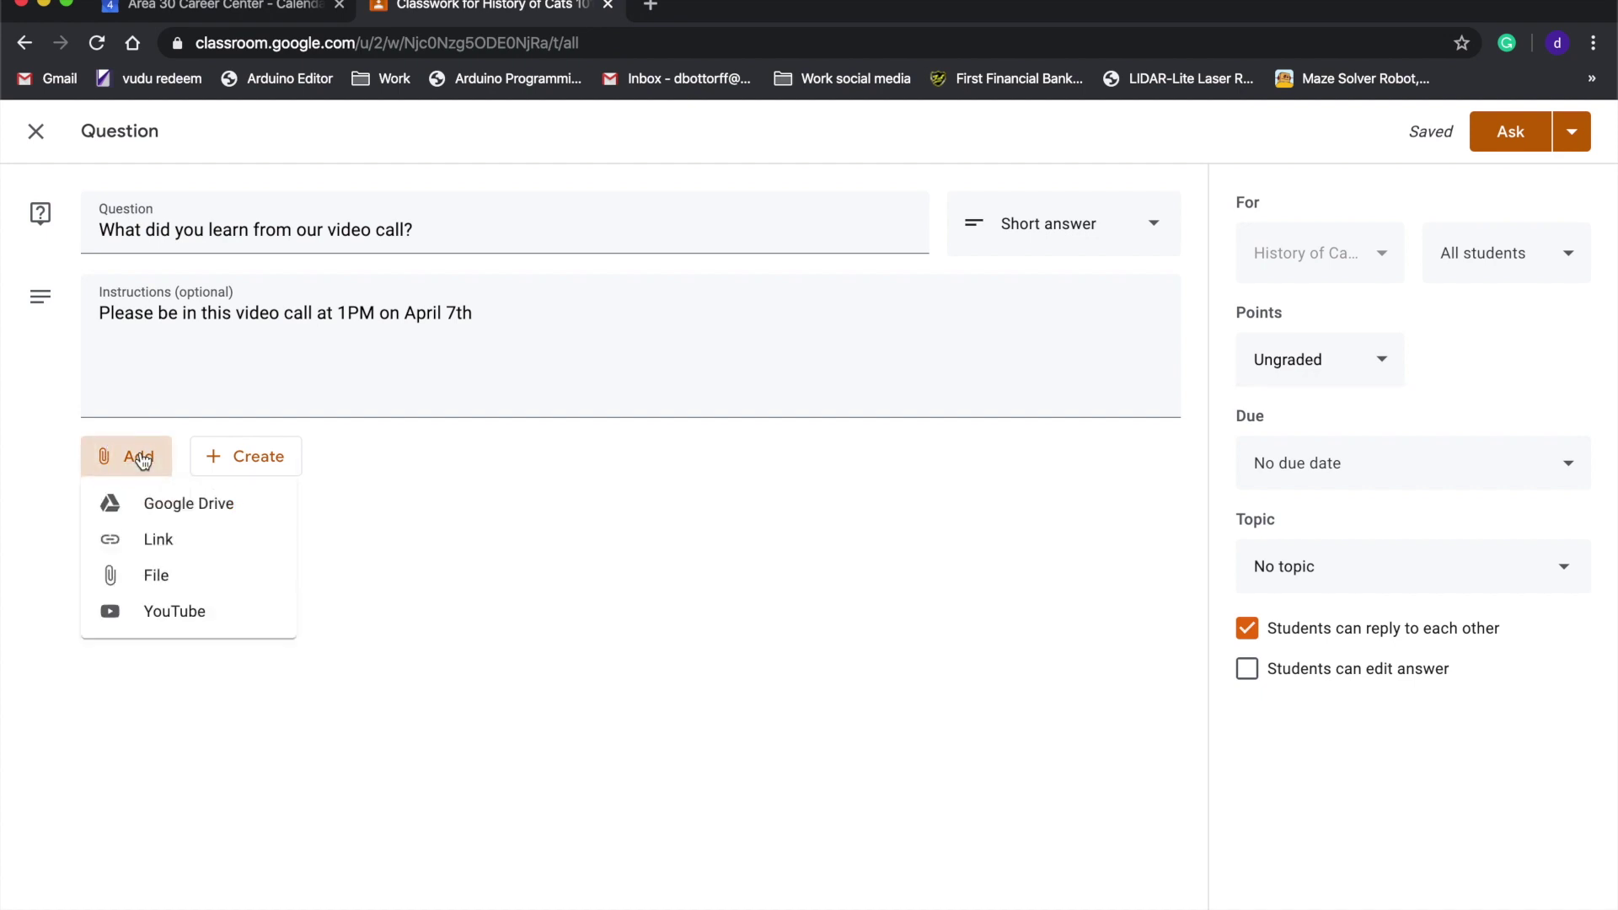
left_click(185, 548)
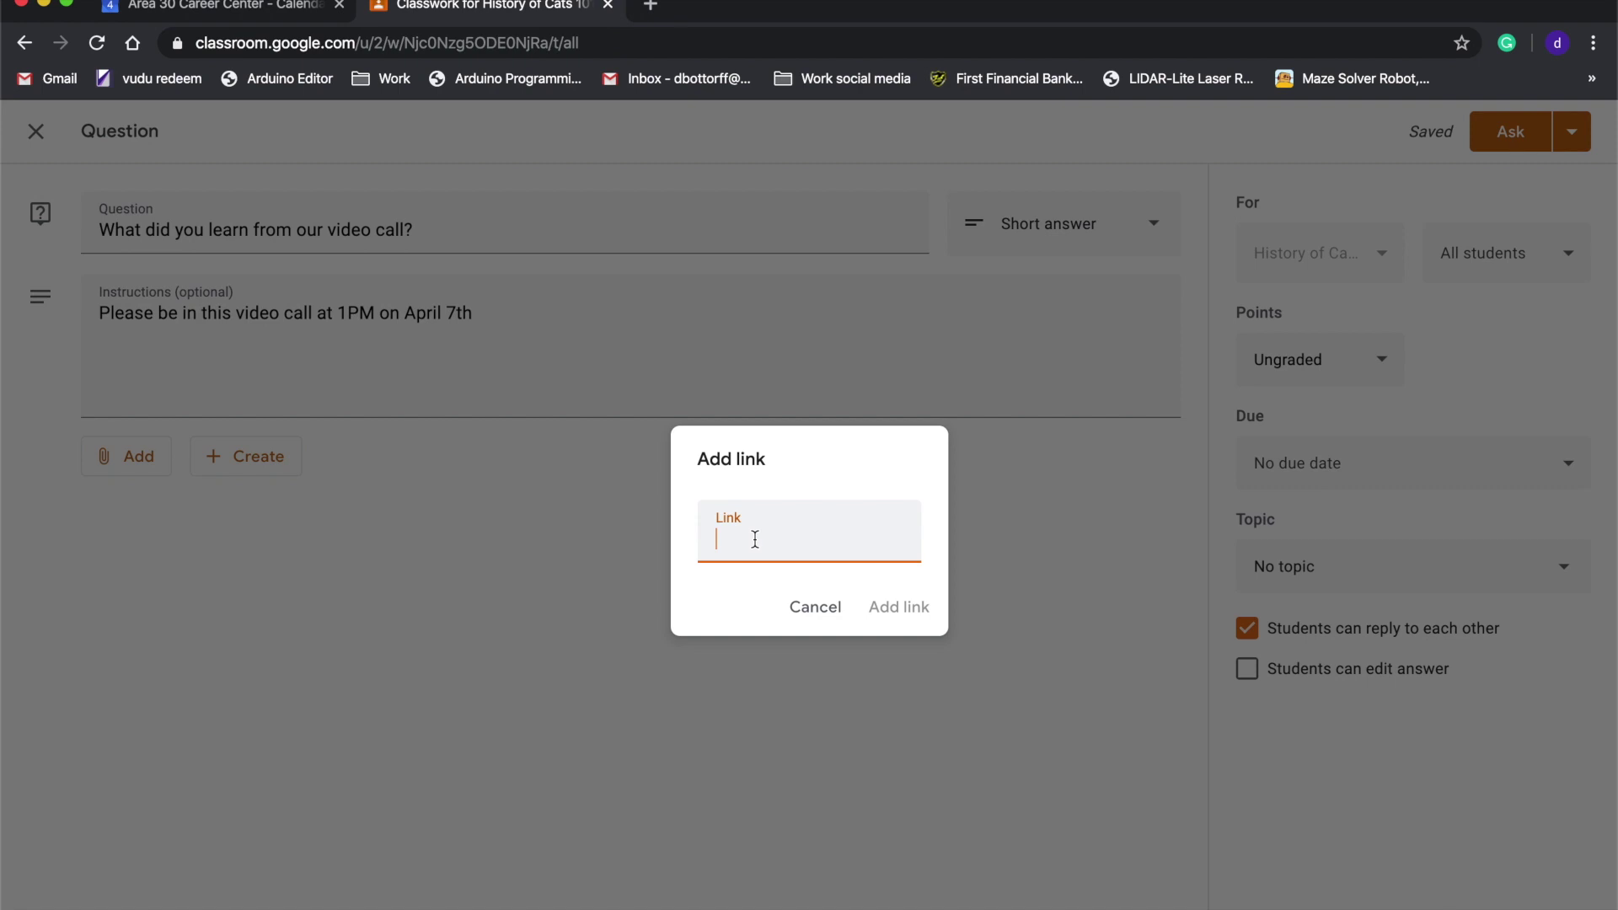
right_click(757, 543)
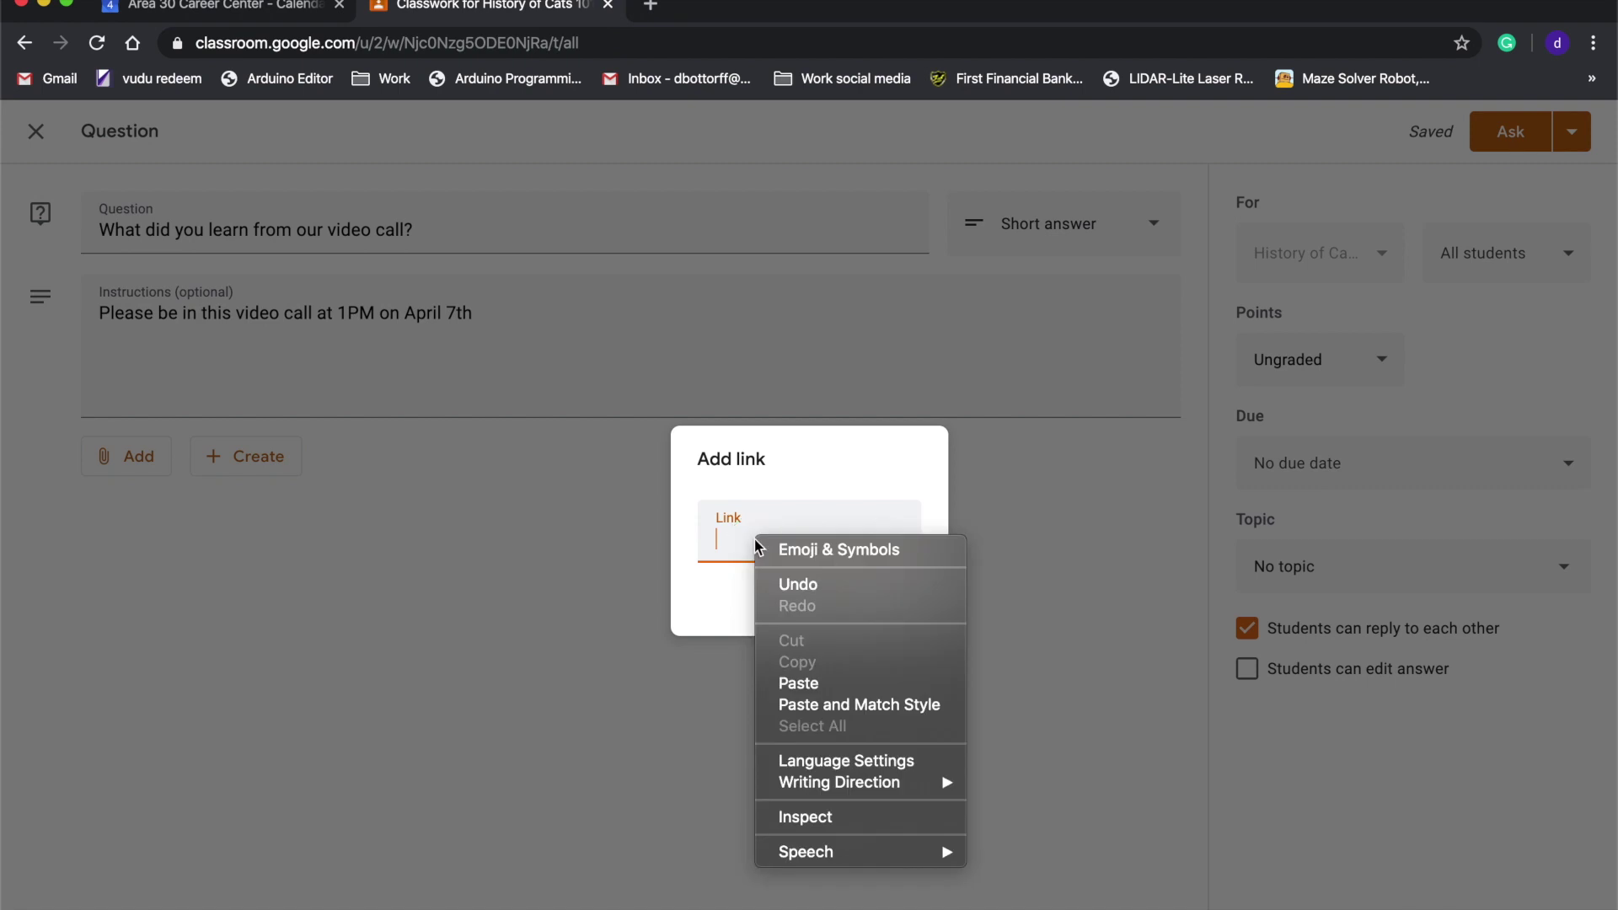
left_click(800, 685)
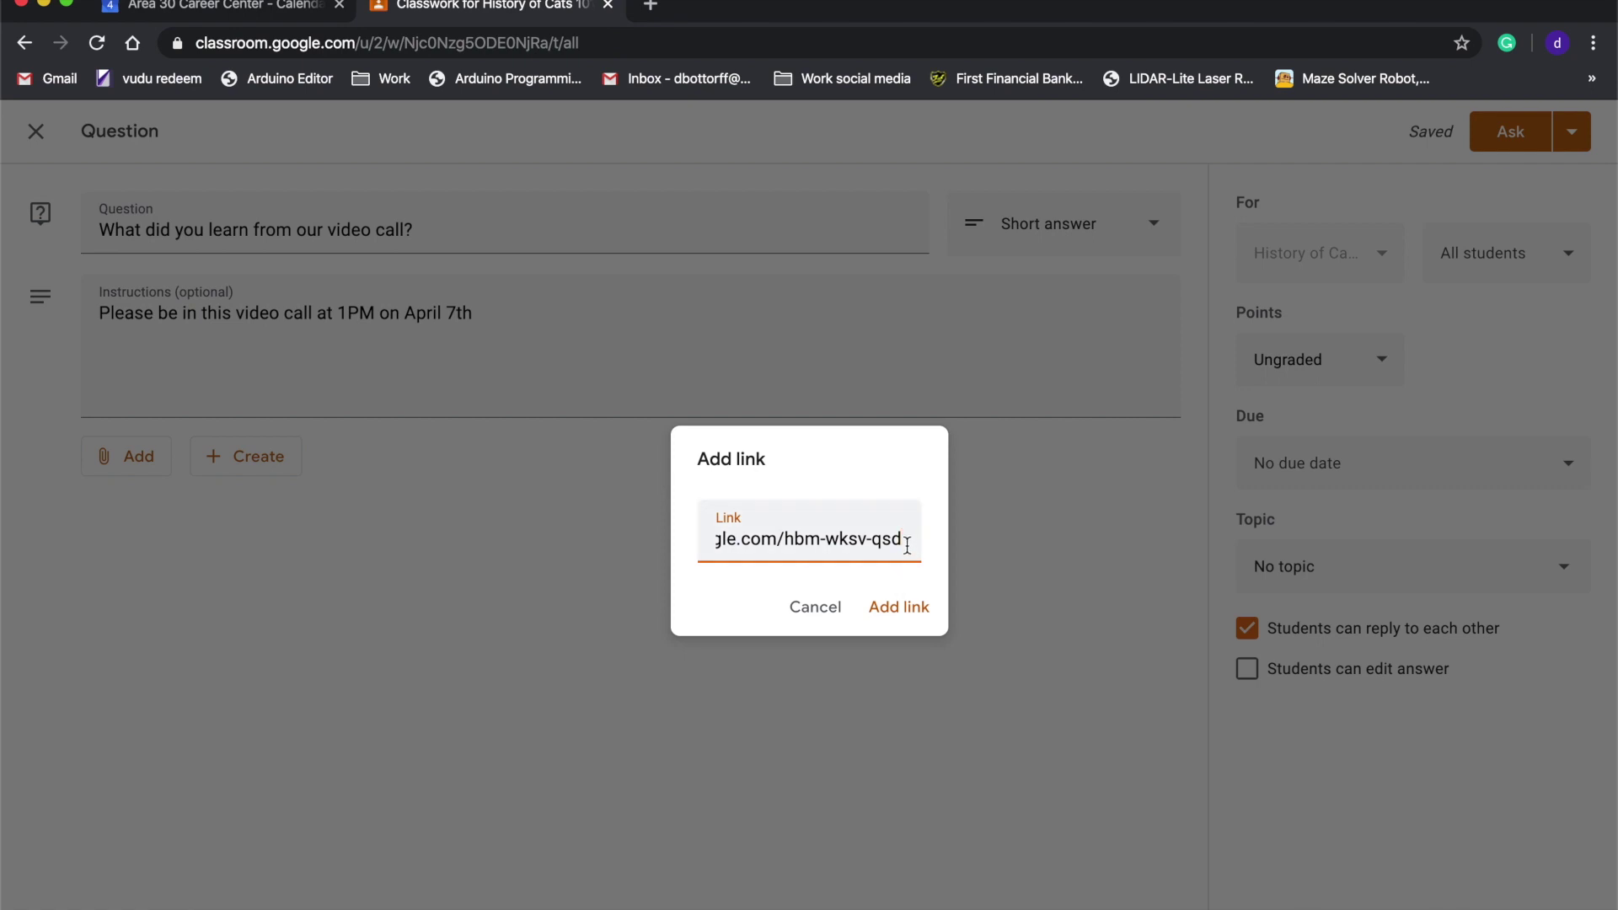
mouse_move(910, 550)
left_mouse_down()
mouse_move(914, 537)
mouse_move(462, 517)
left_mouse_up()
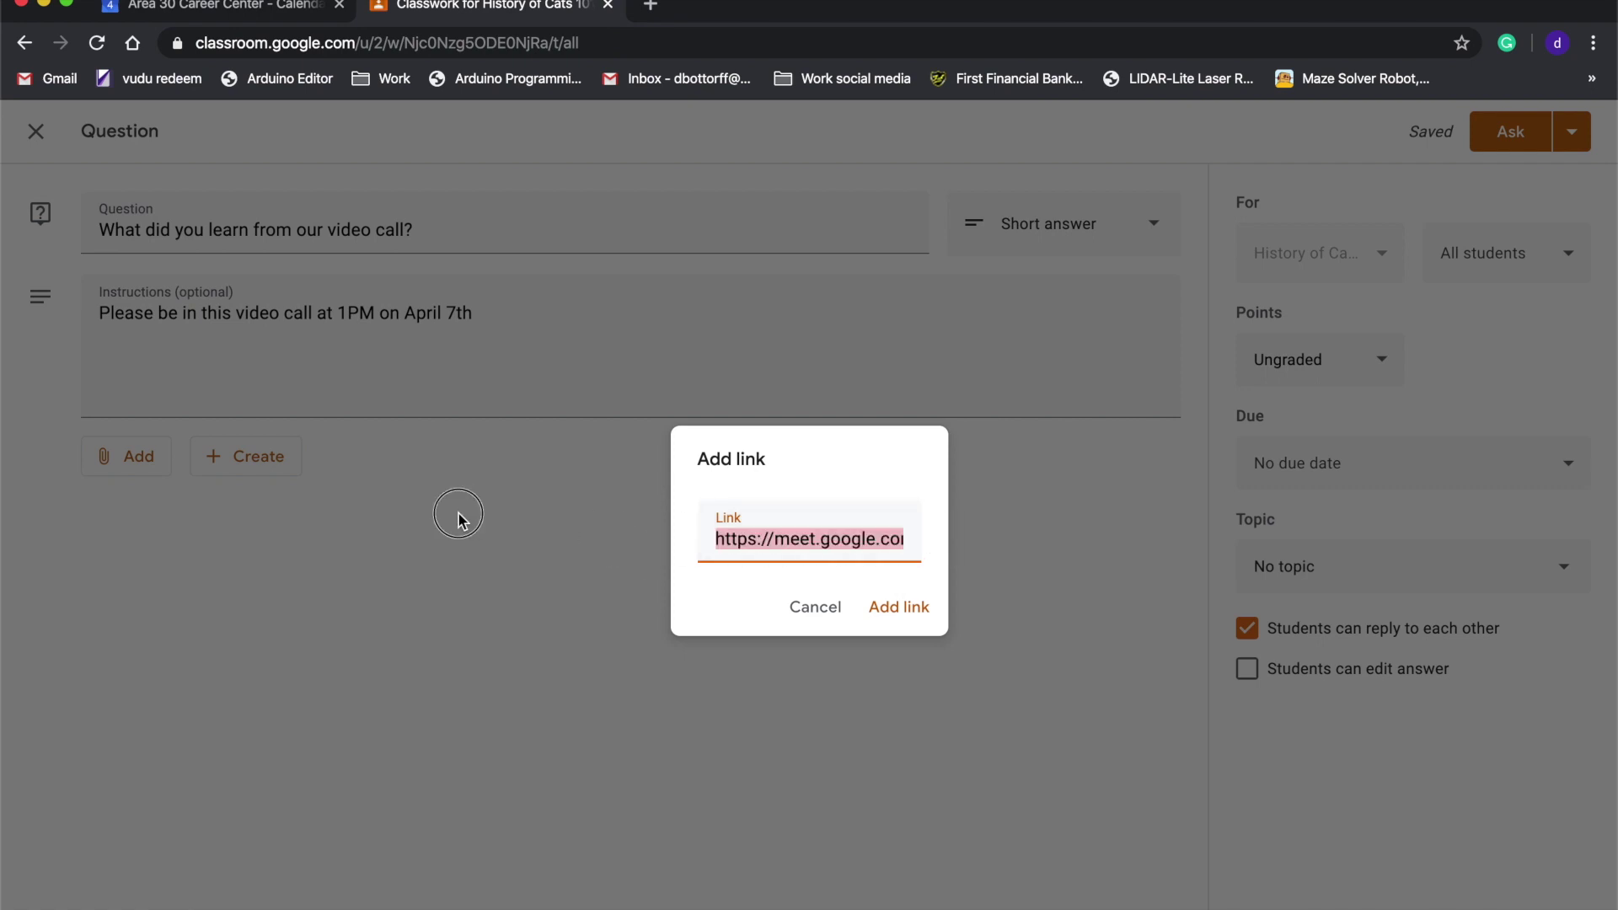
left_click(915, 613)
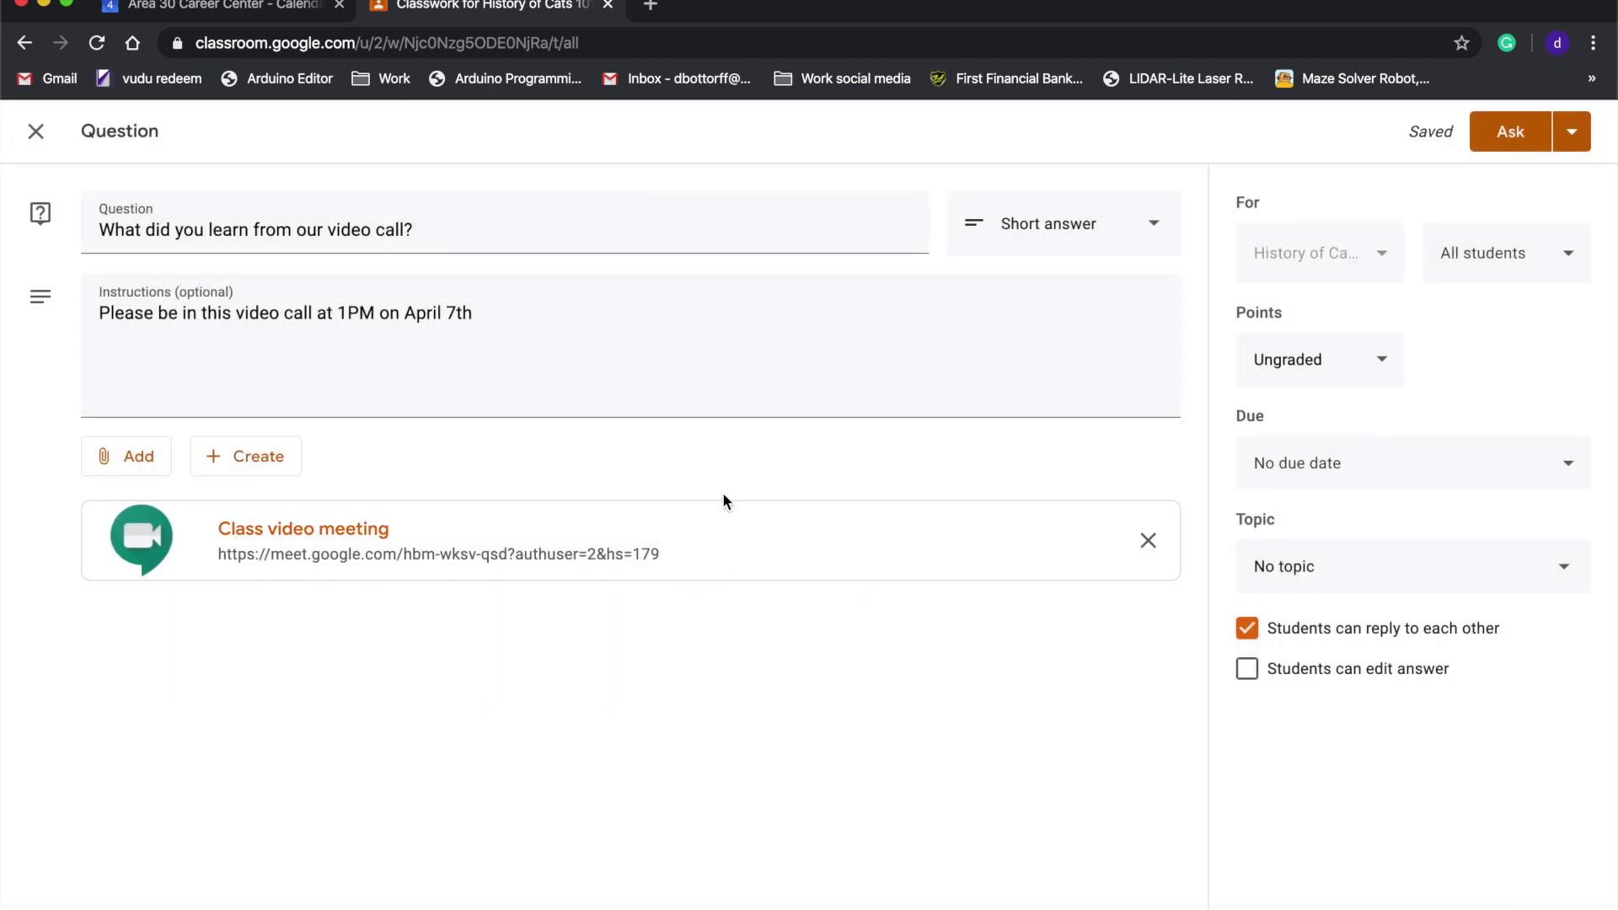
left_click(255, 8)
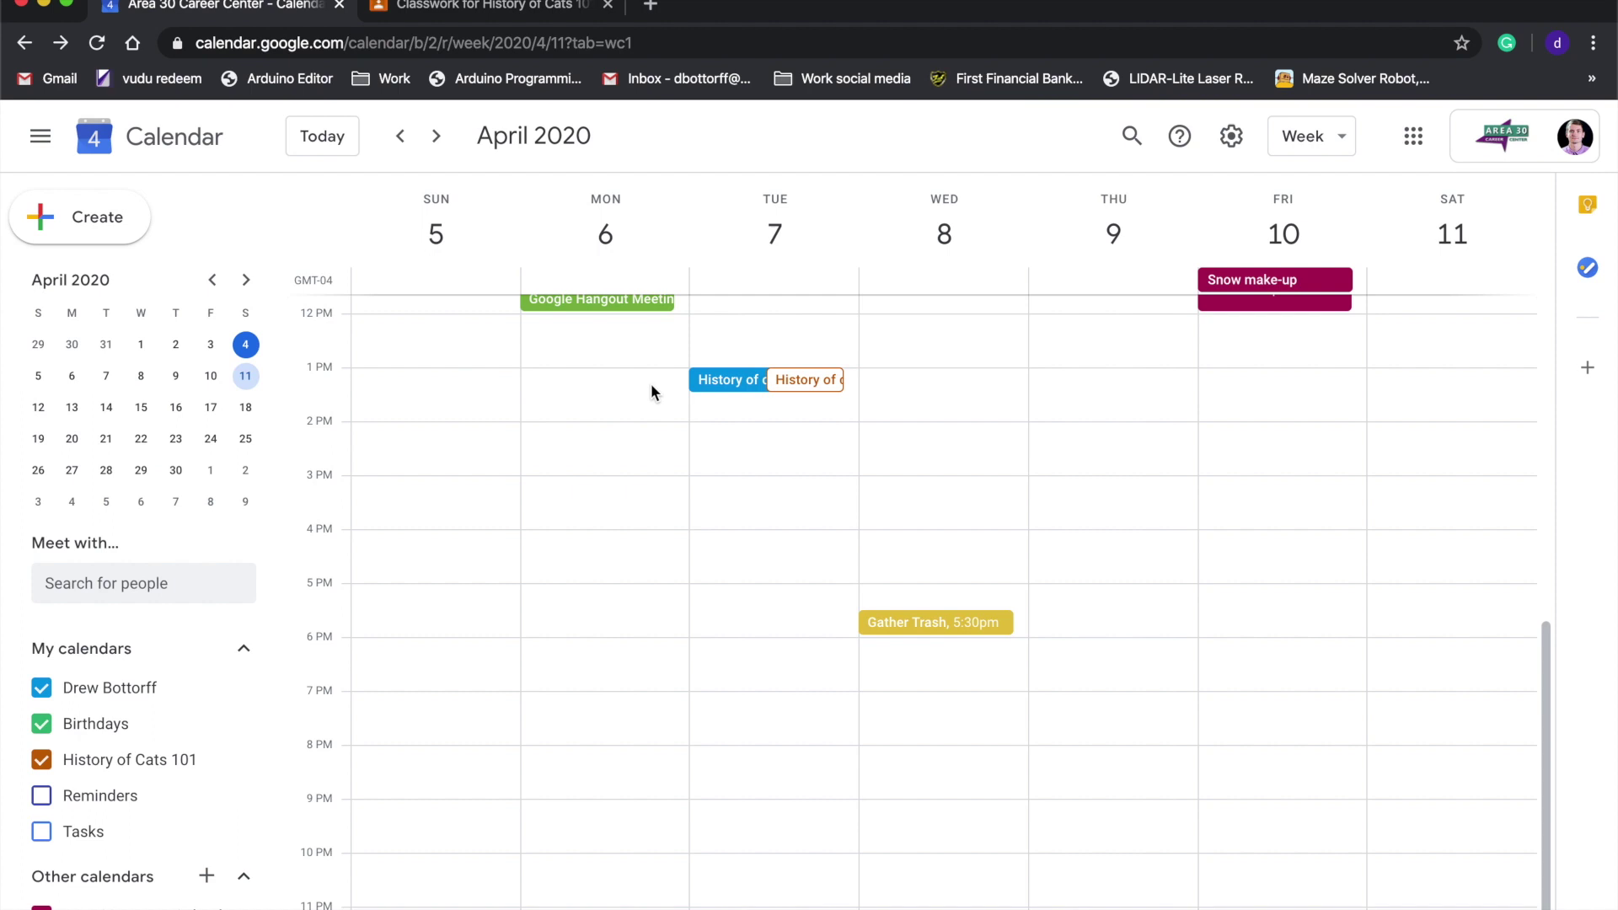
- Check the History of cats event in Calendar, then post the question with Ask
left_click(722, 379)
mouse_move(430, 407)
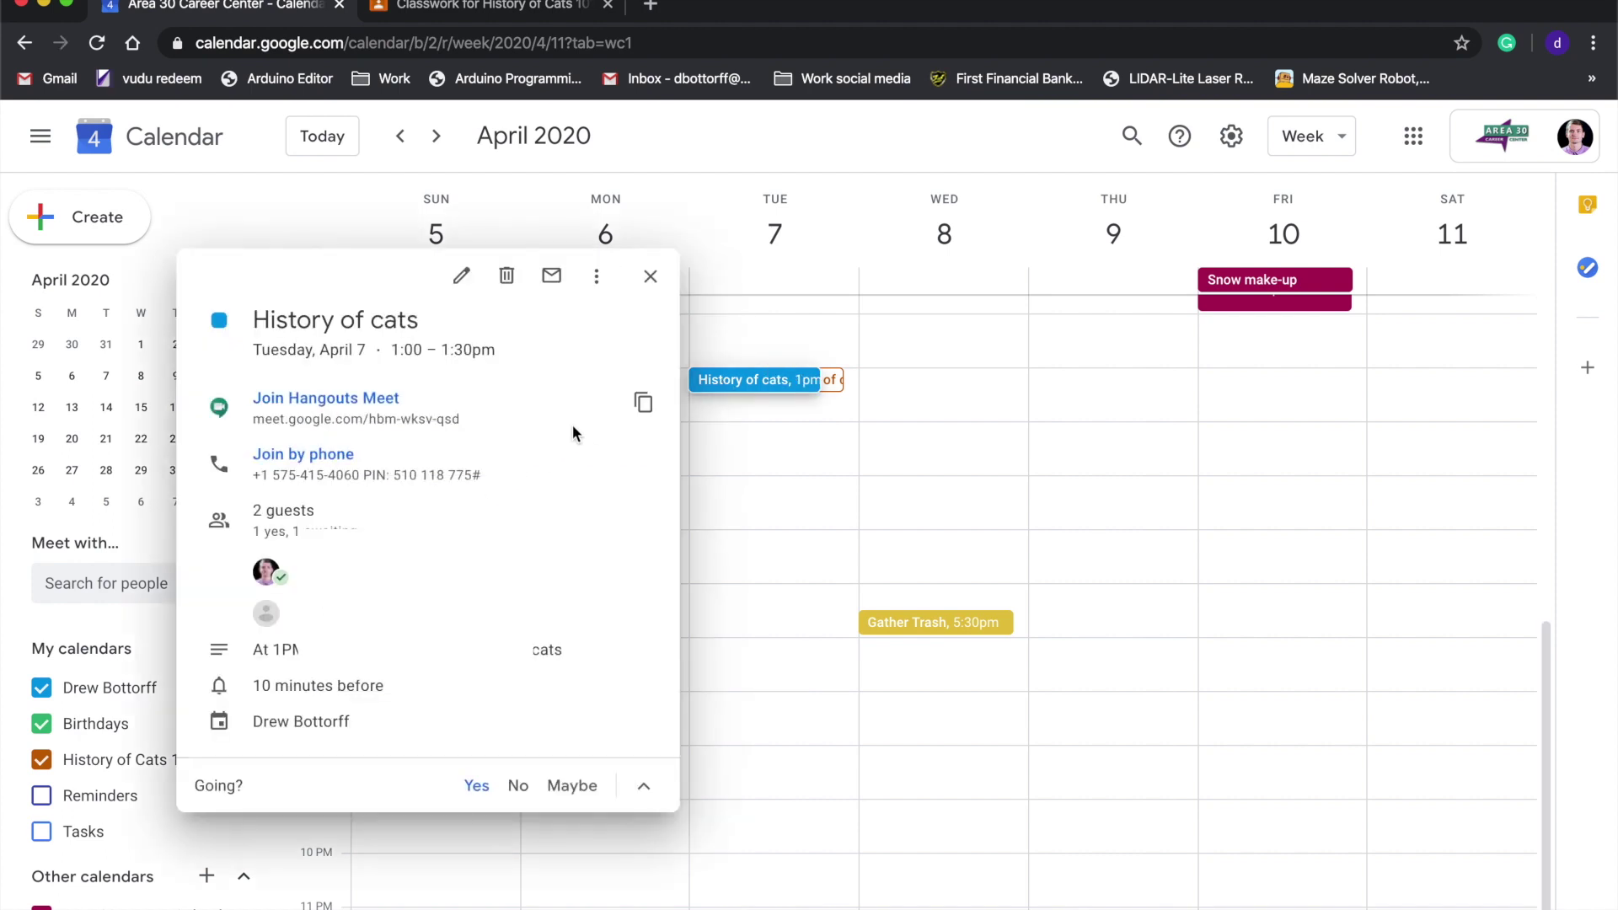
left_click(544, 9)
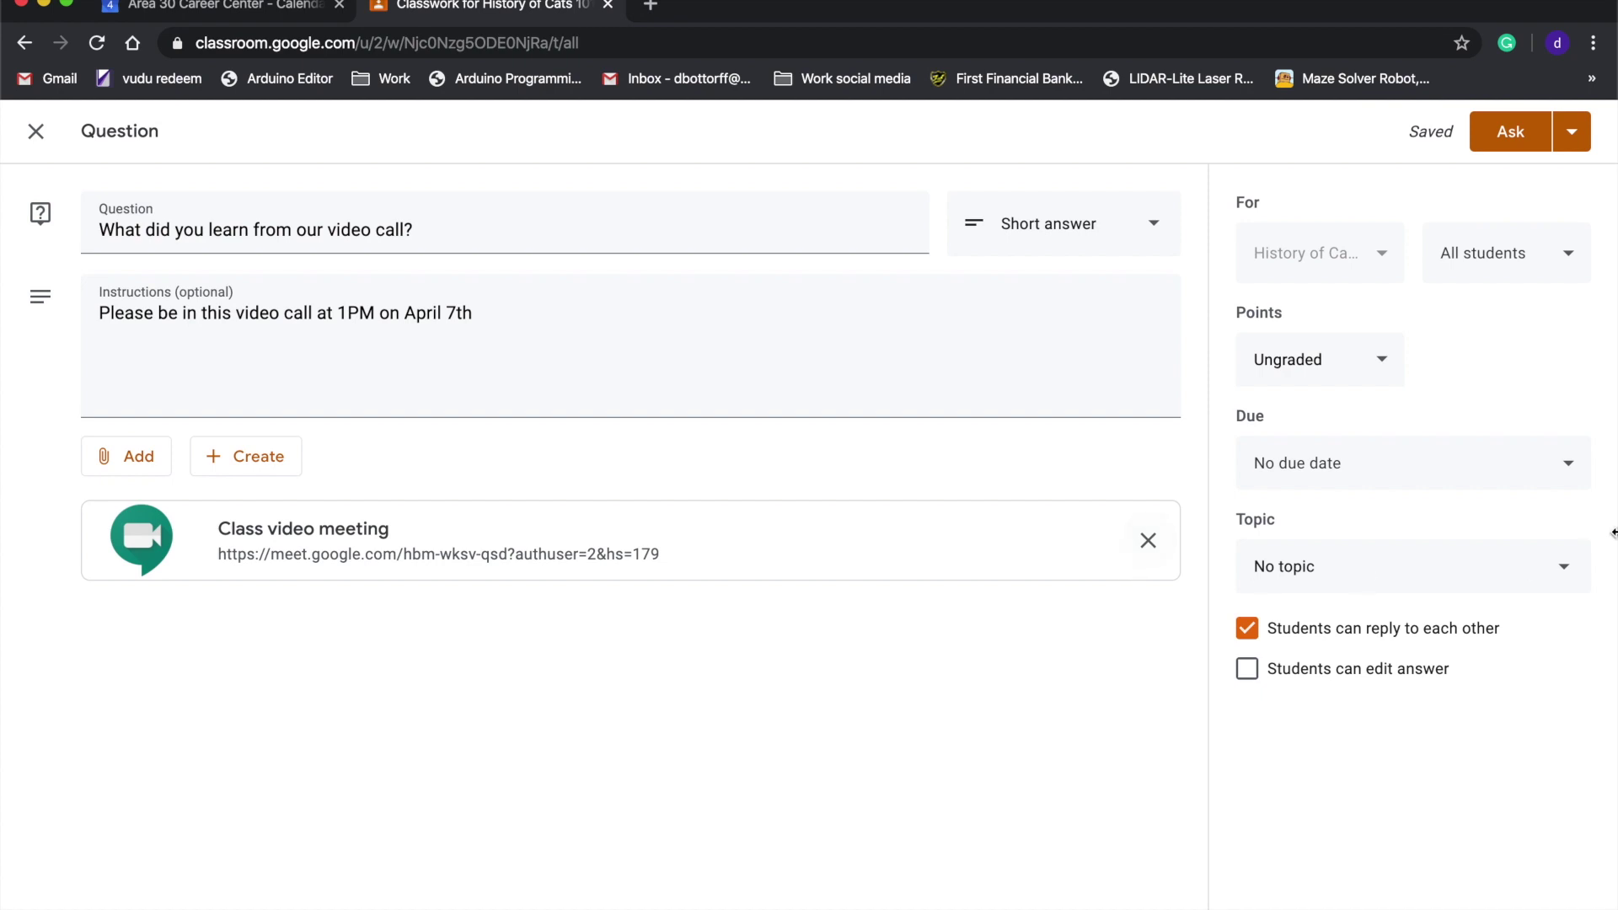
left_click(1517, 139)
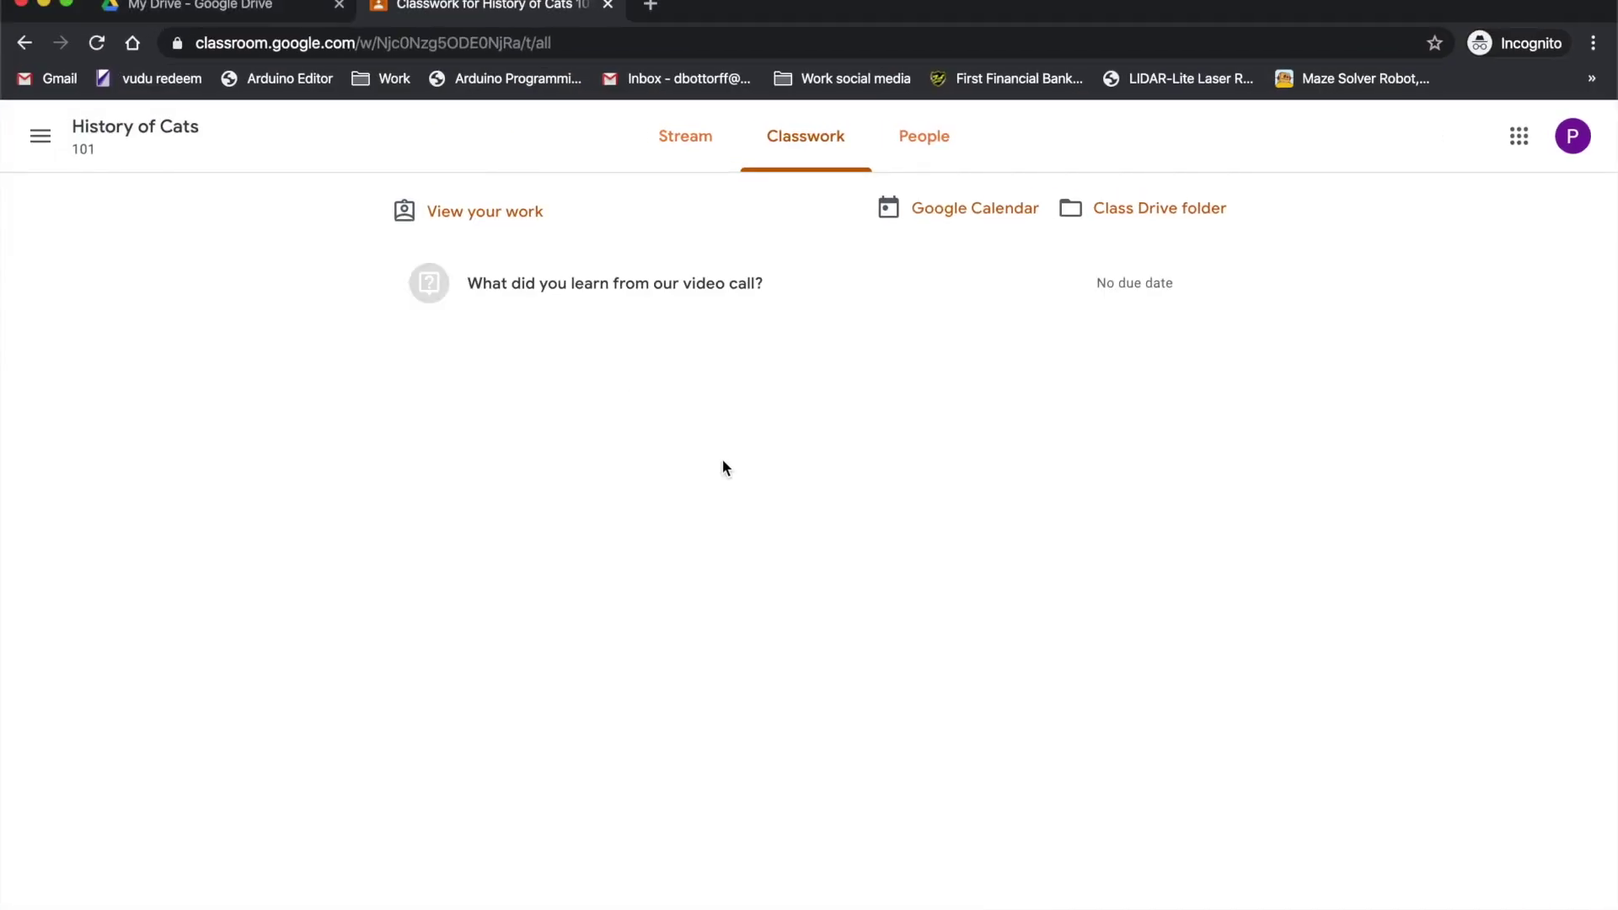
- As the student, answer the video-call question with 'Nothing!' and turn it in
left_click(1572, 135)
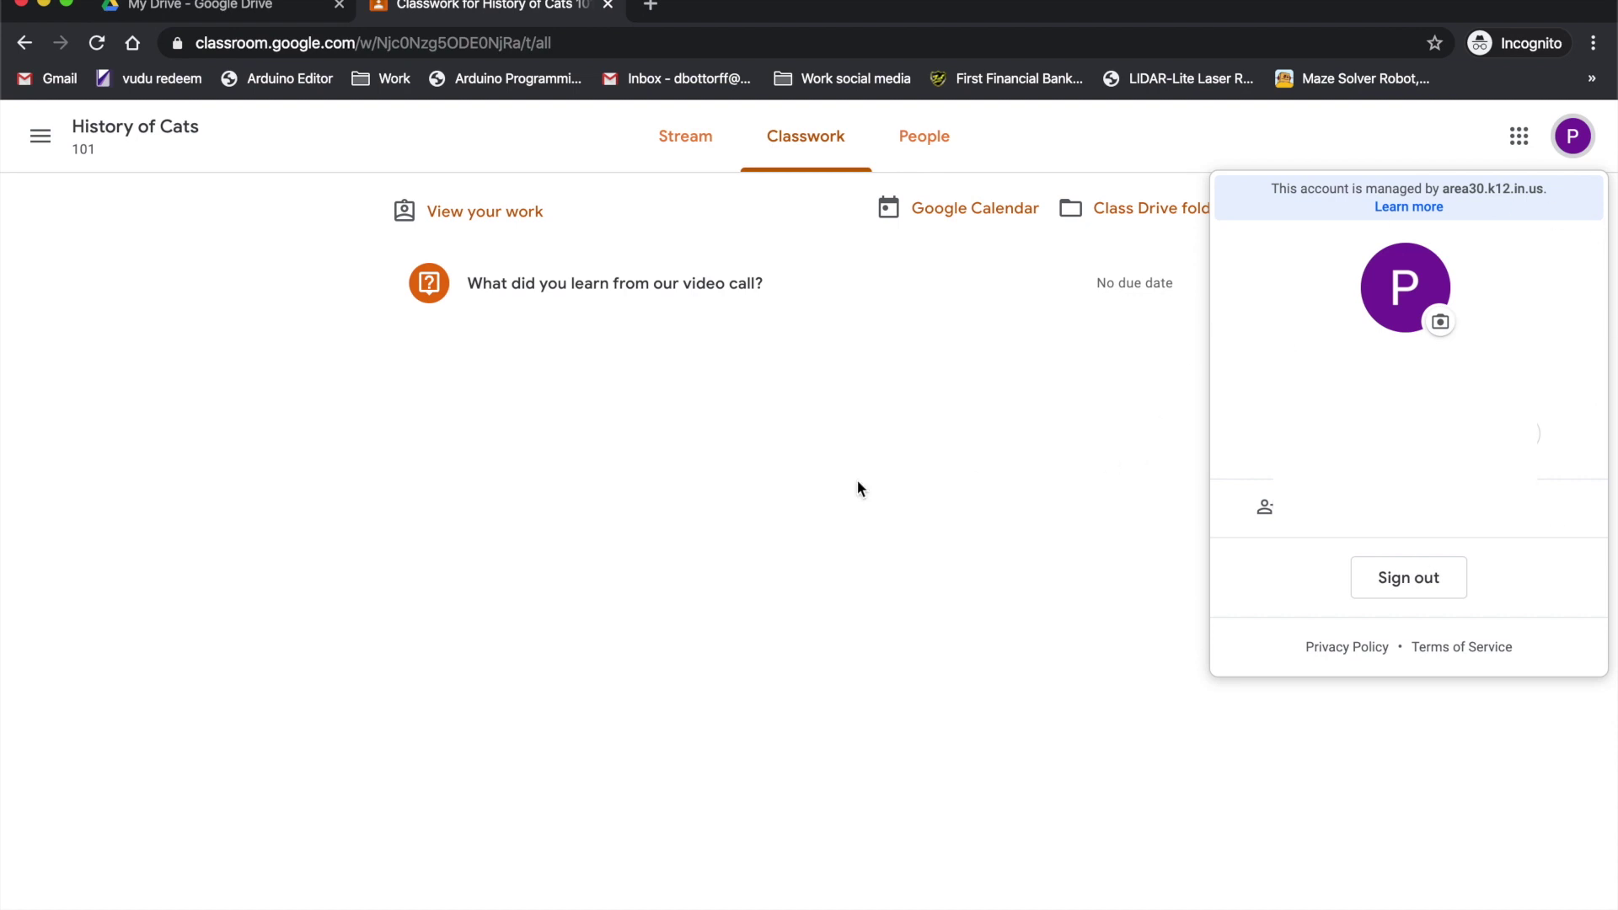
left_click(782, 508)
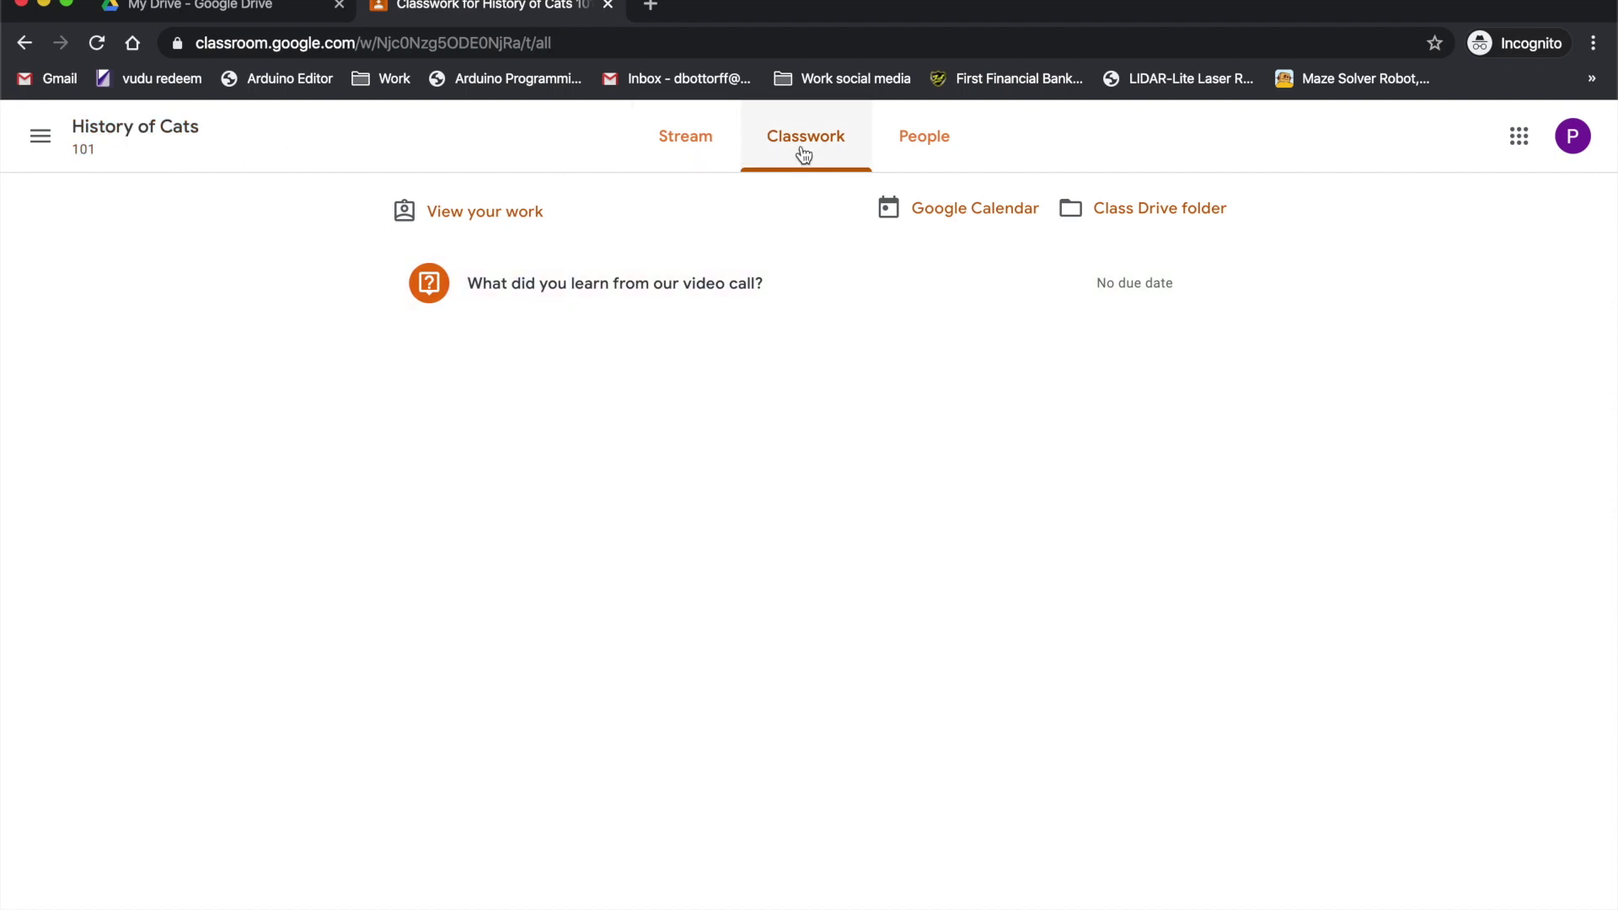
left_click(674, 286)
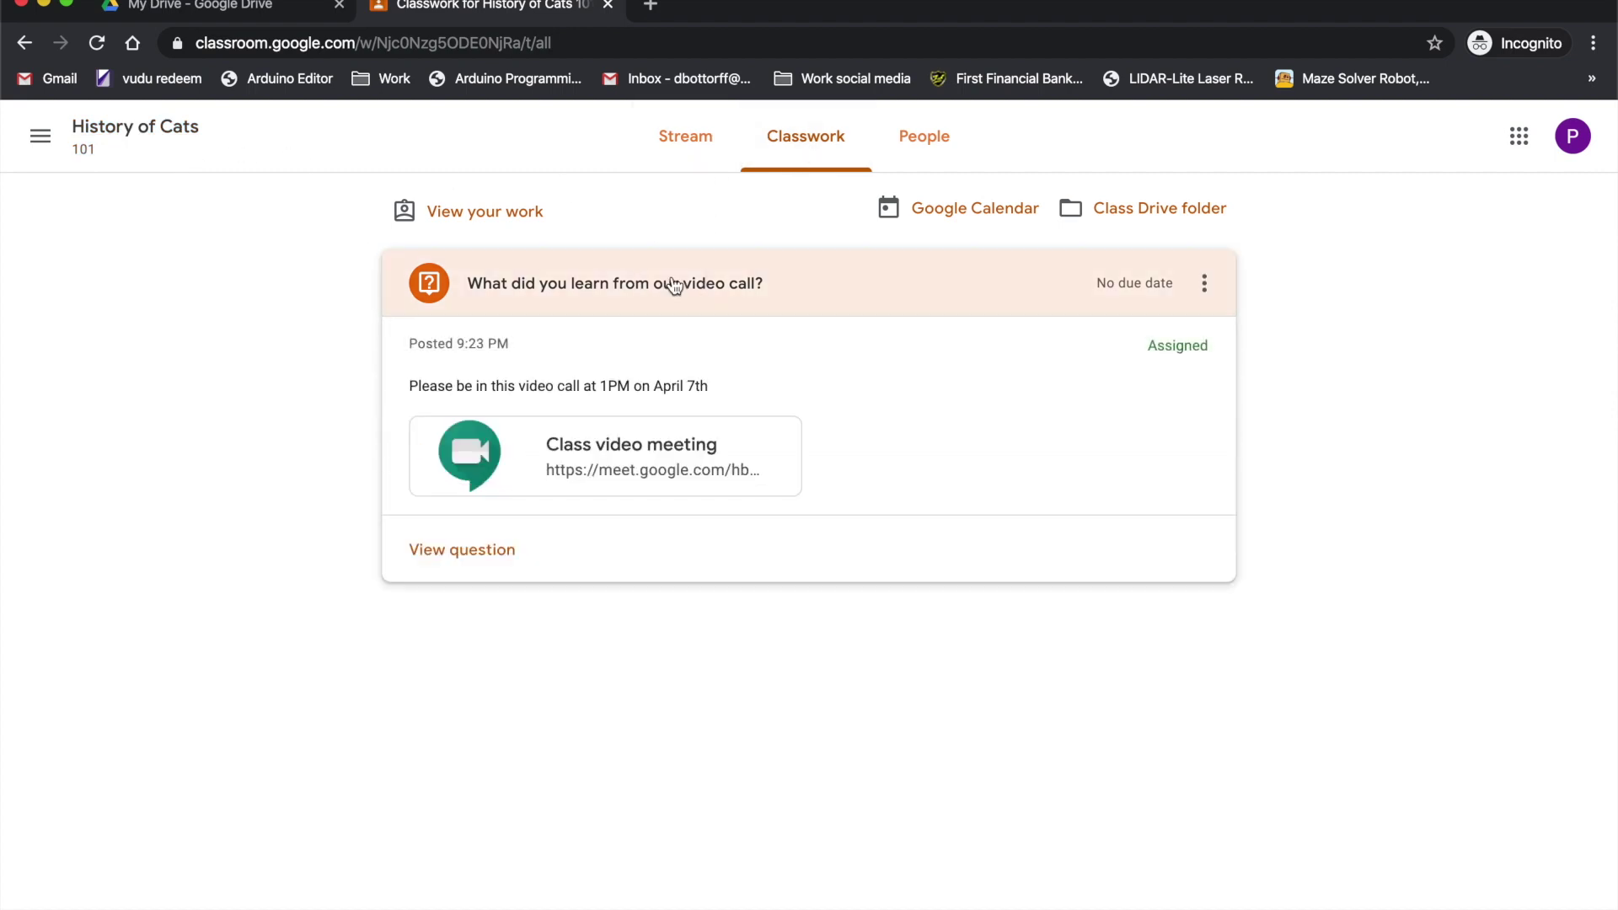
left_click(455, 557)
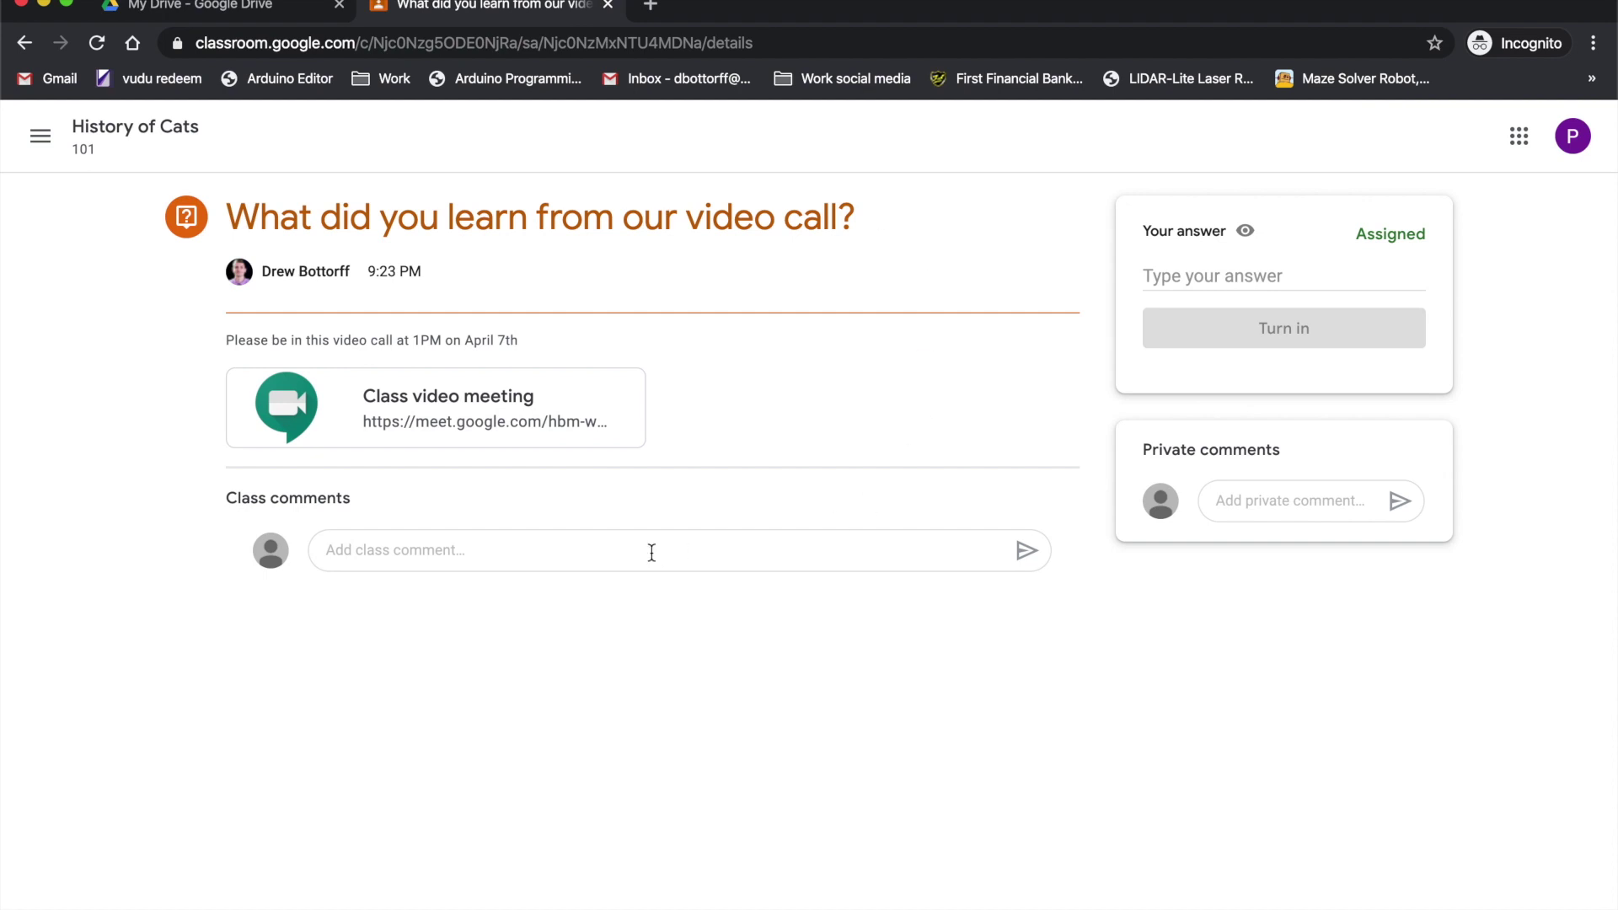
left_click(1224, 273)
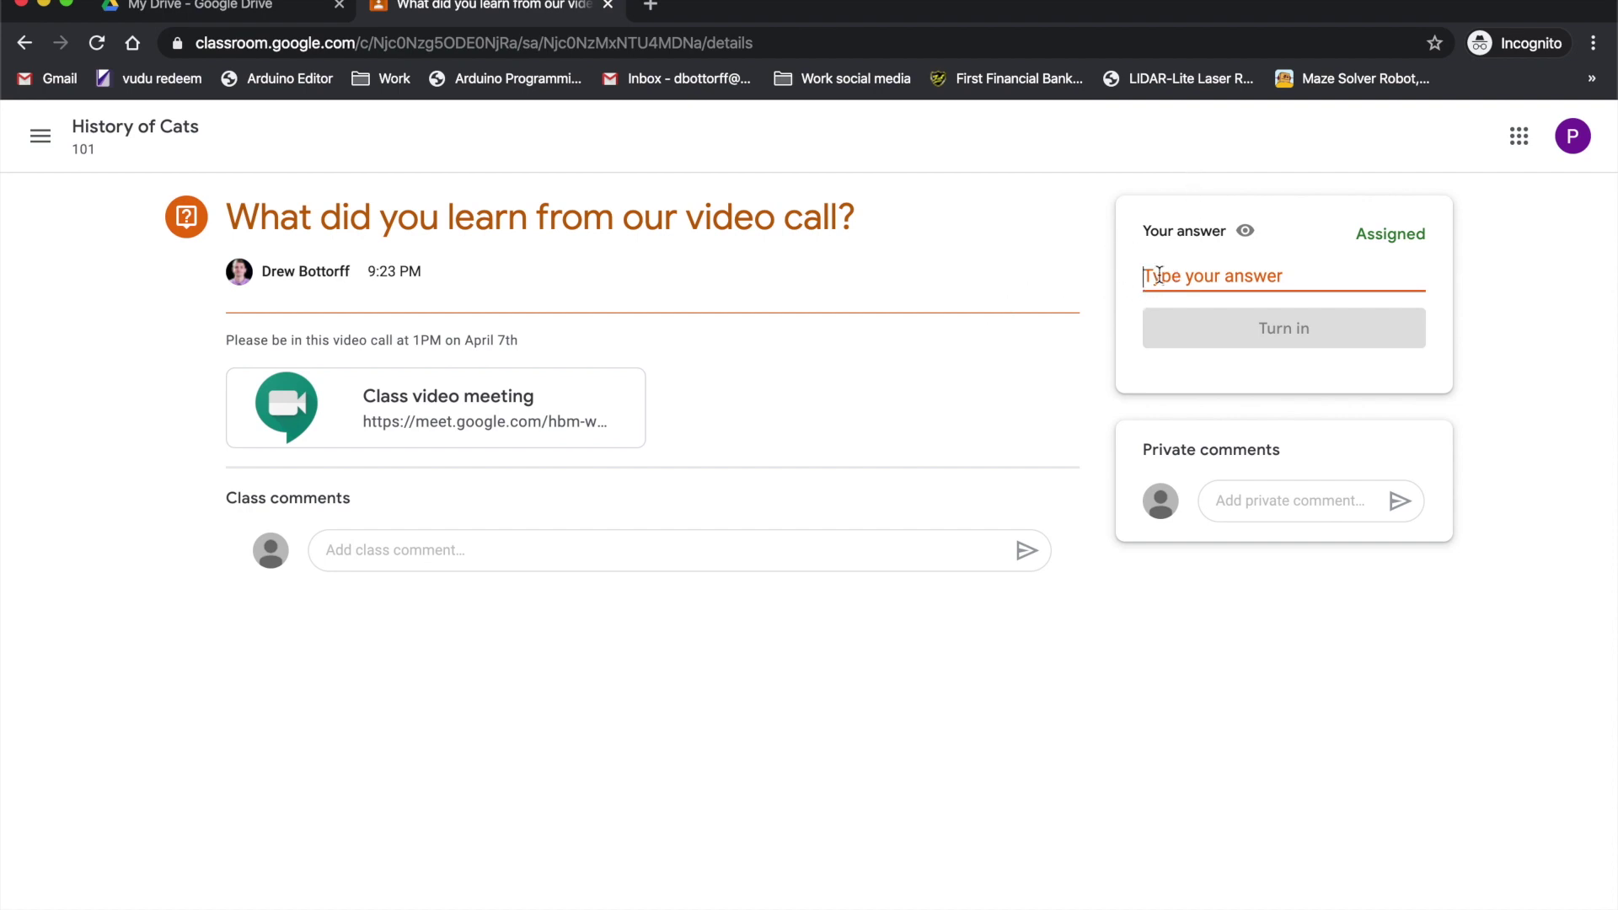
type("Nothin")
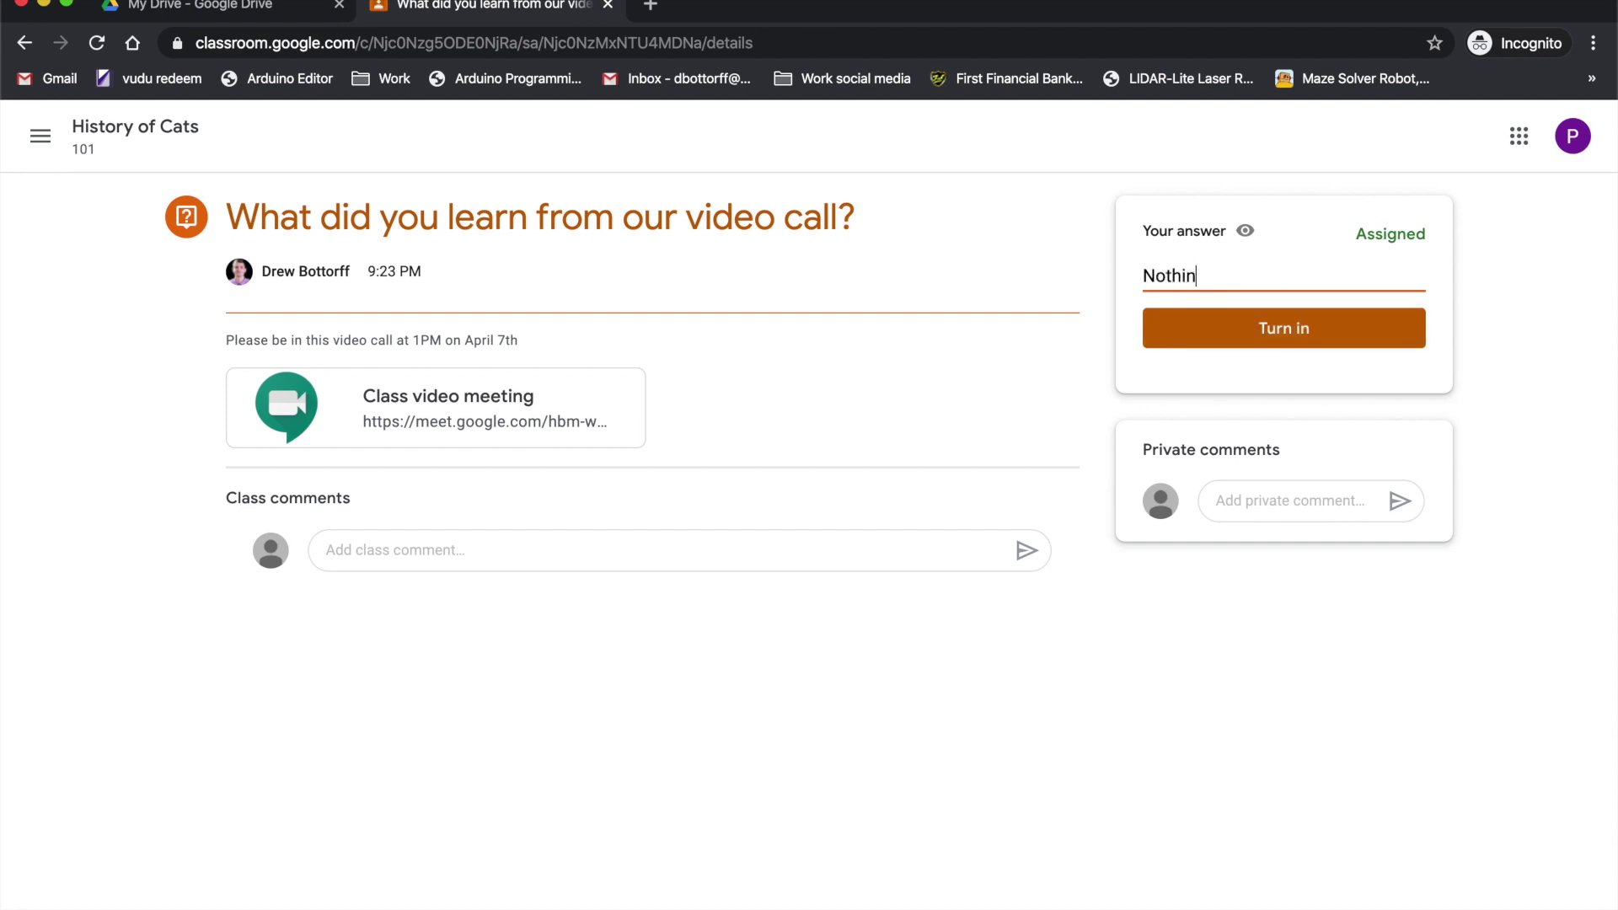
type("g.")
type("!")
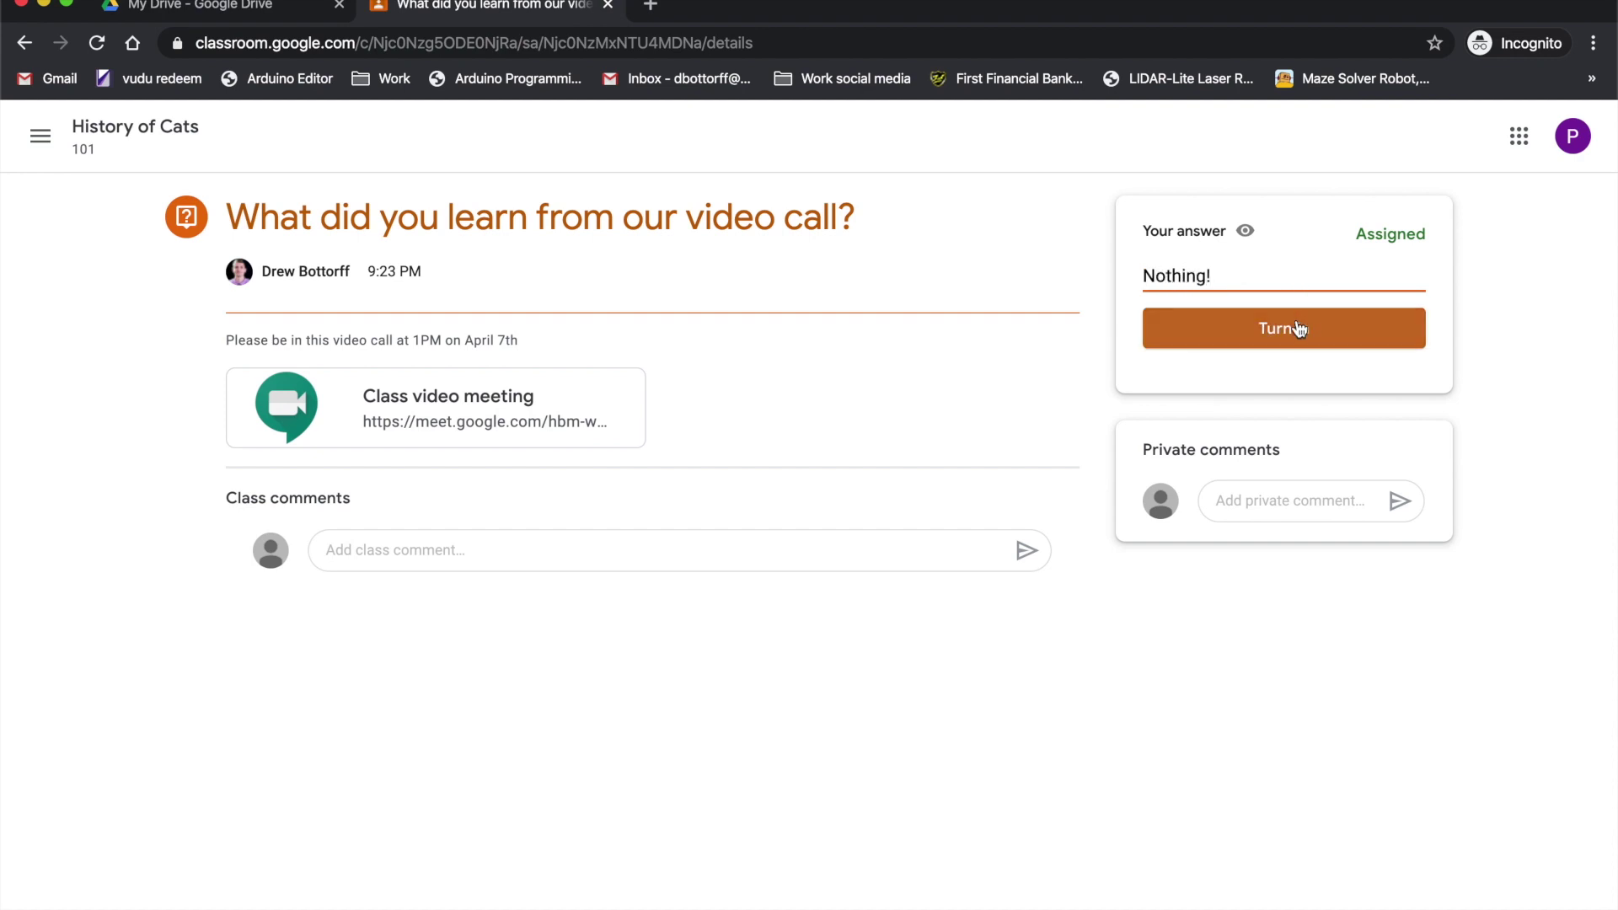
left_click(1291, 331)
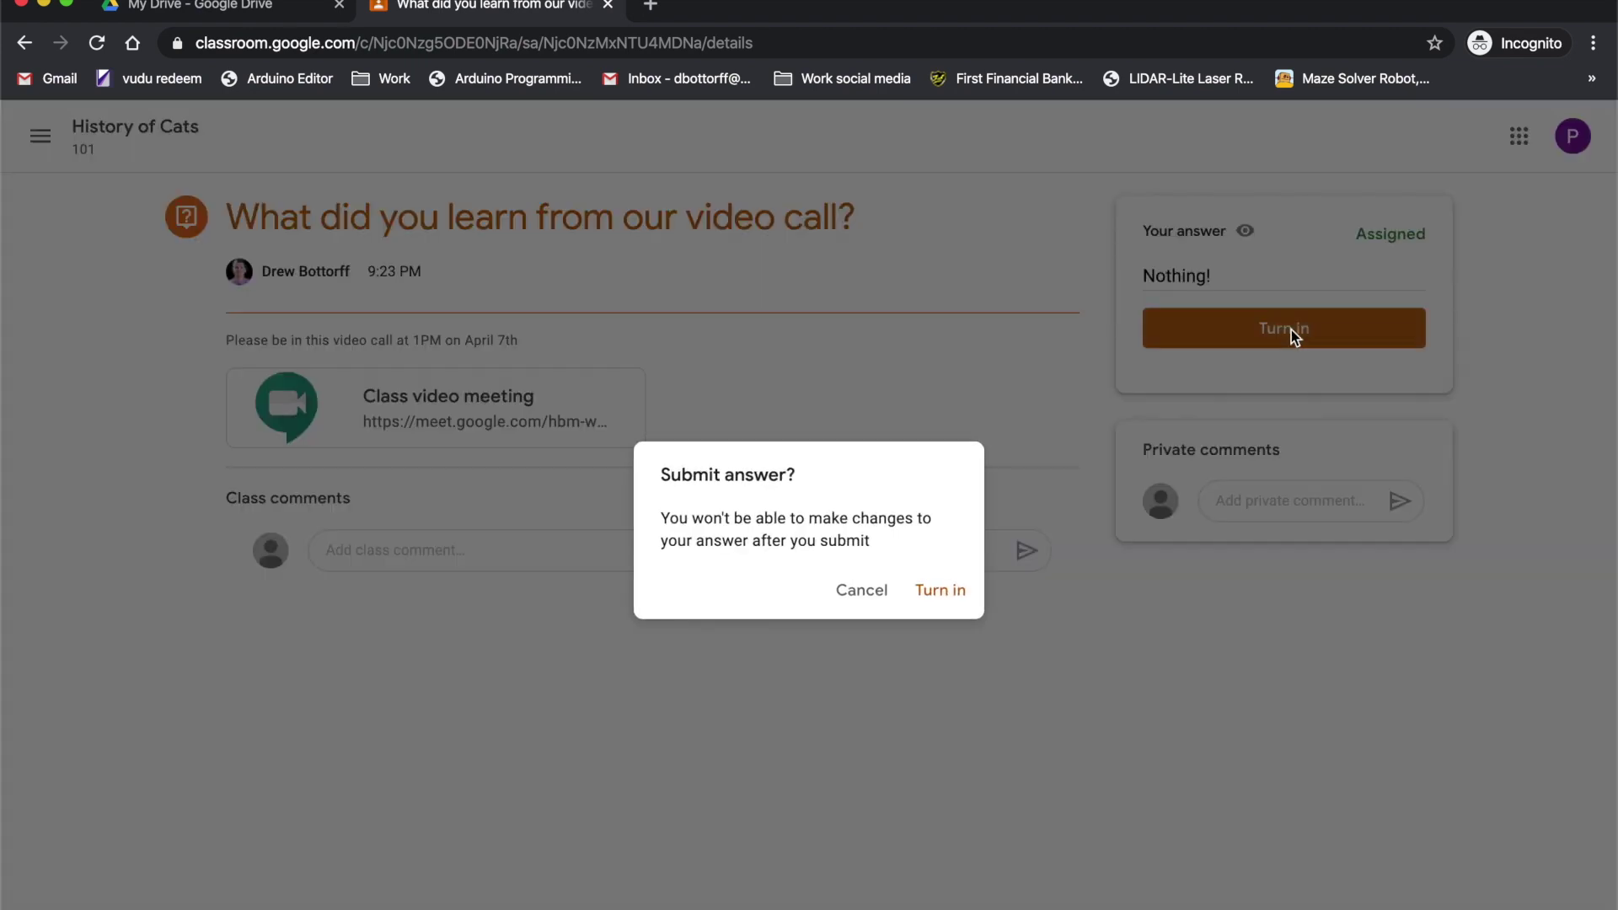
left_click(968, 592)
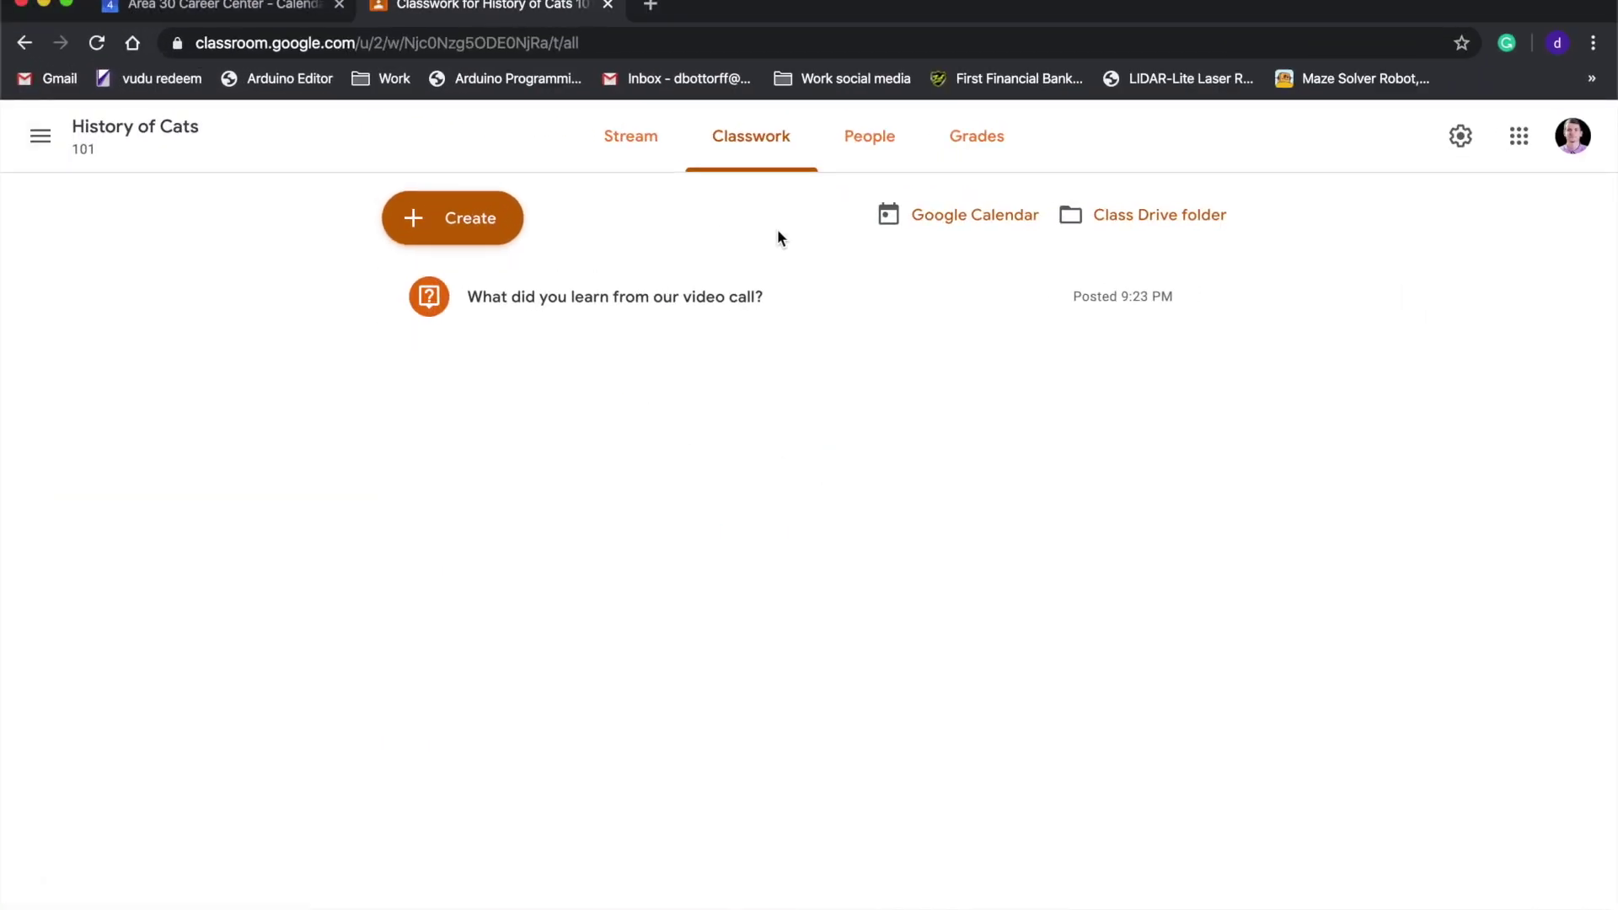
- Expand the video-call question card on Classwork and confirm which teacher account is signed in
left_click(734, 300)
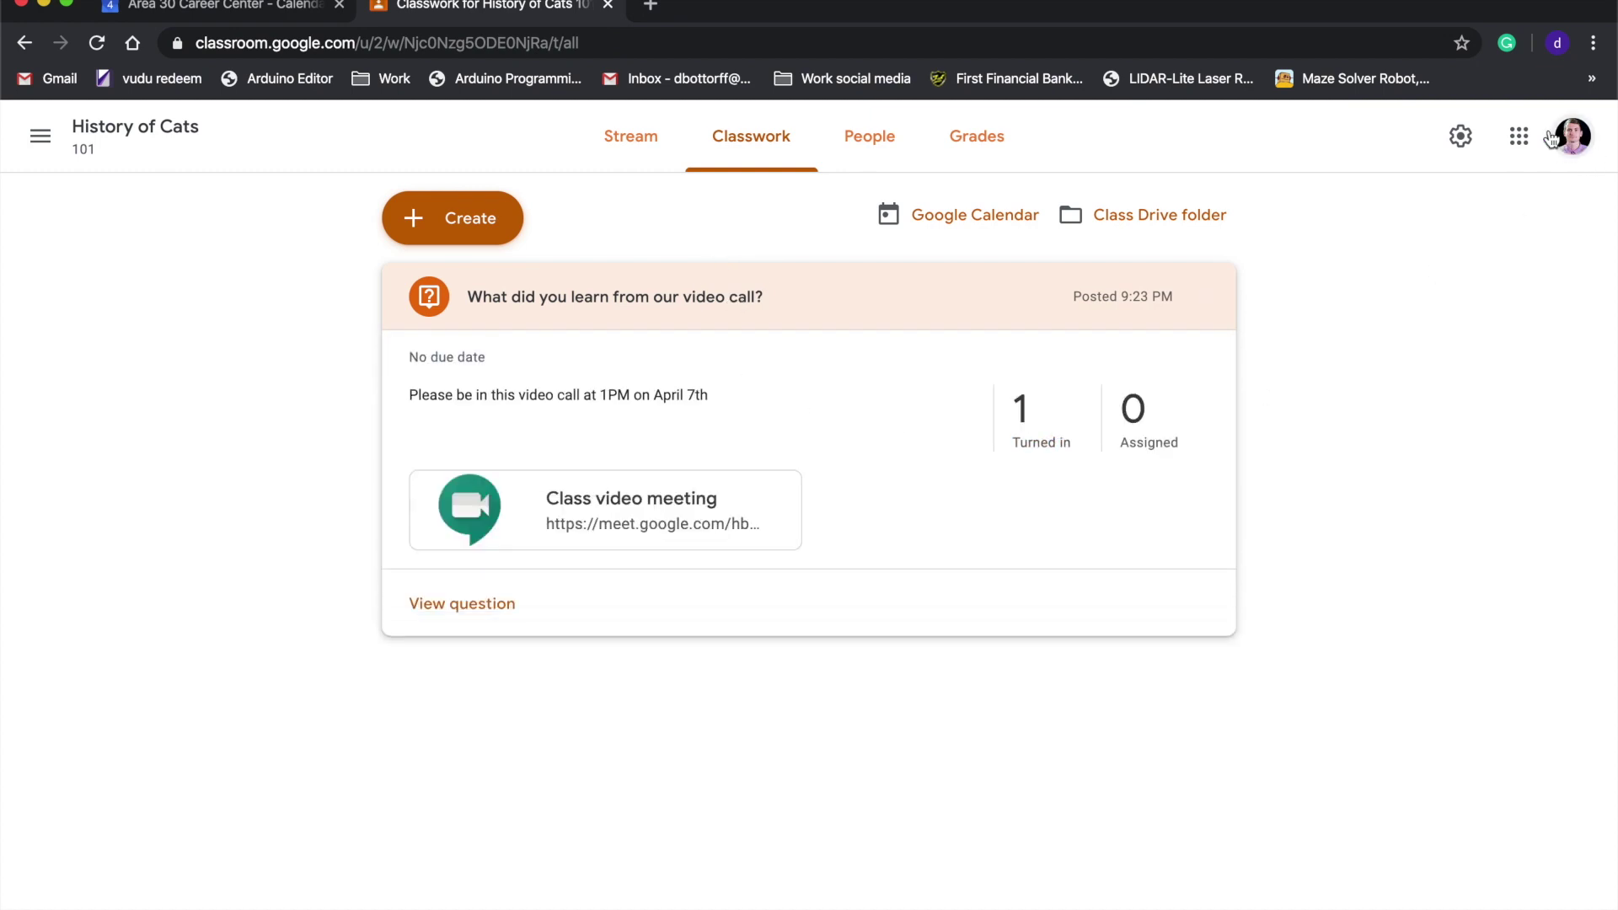
left_click(1582, 149)
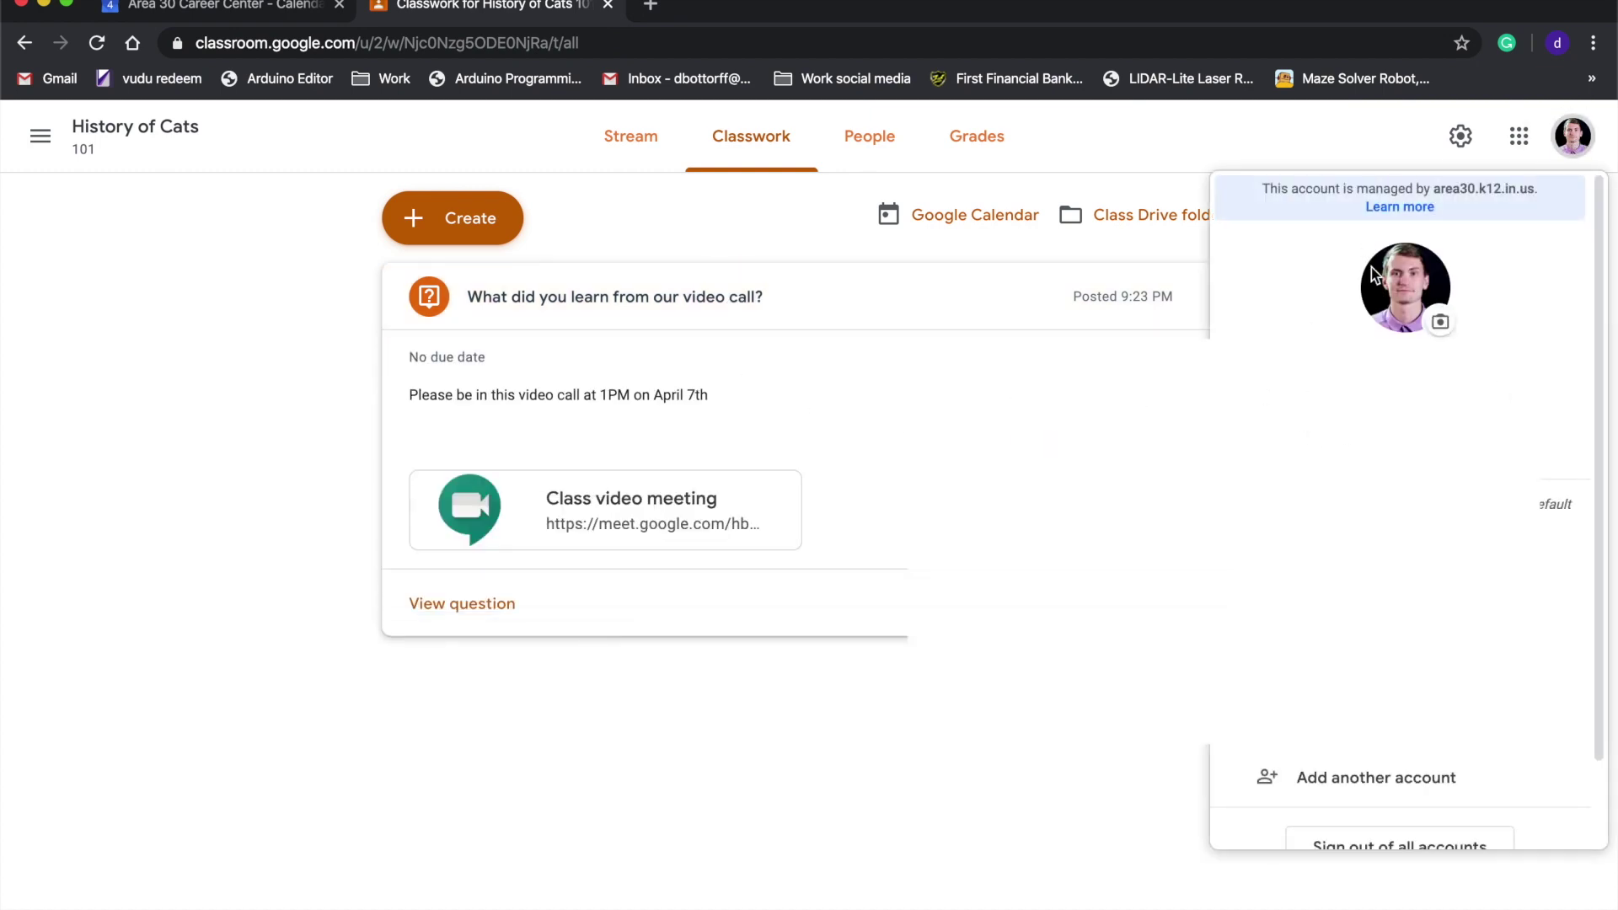
left_click(824, 553)
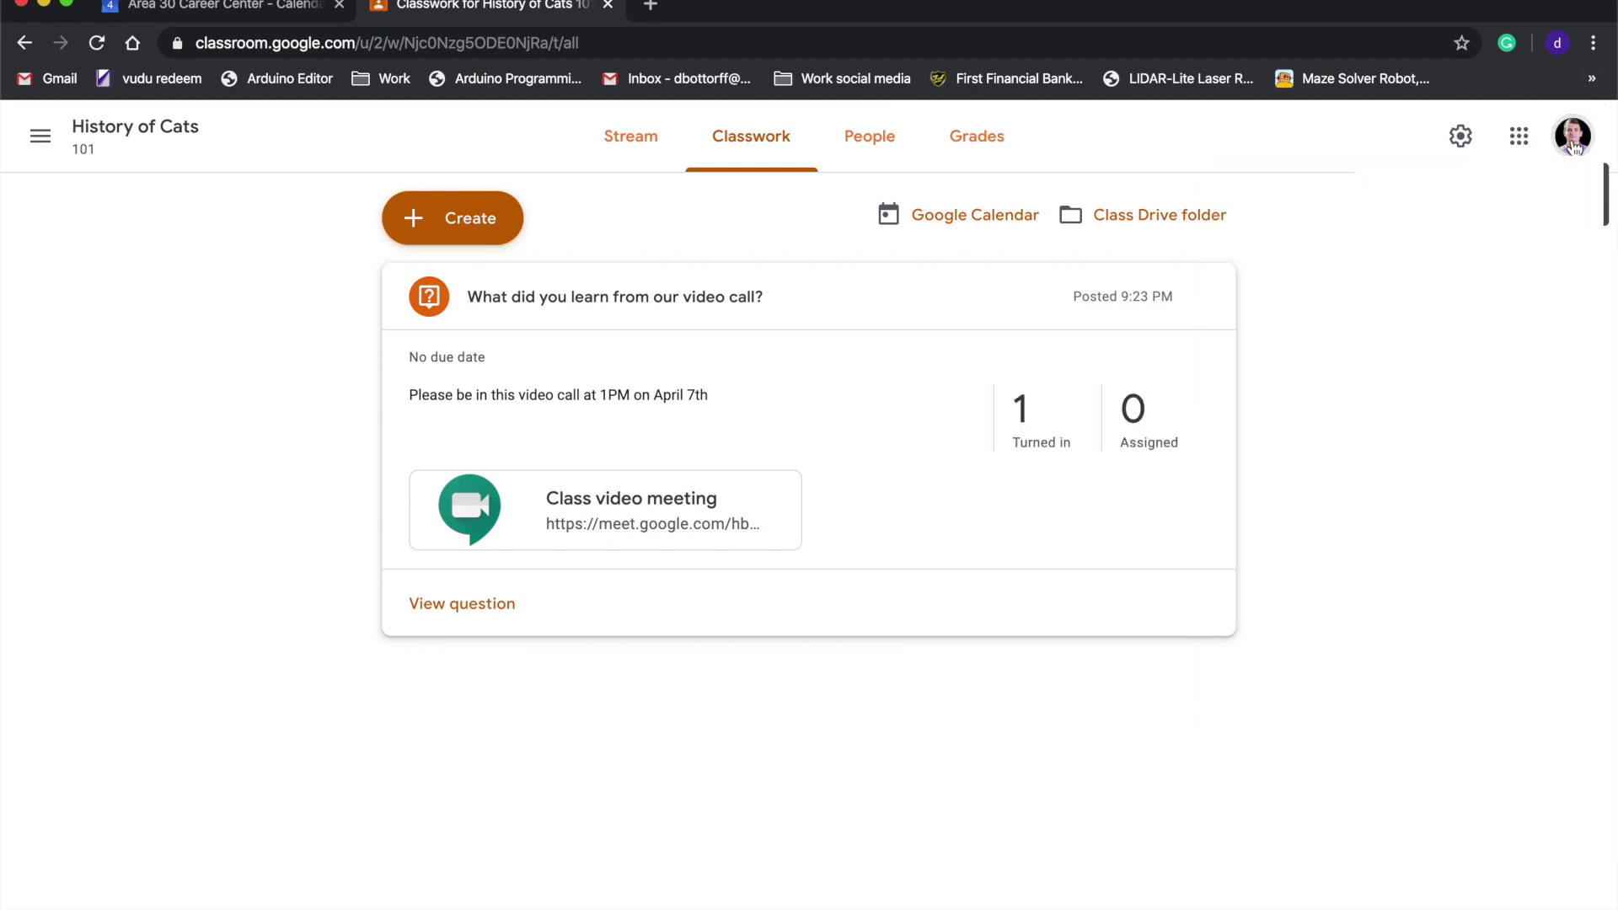
- Open the turned-in student answers and highlight the response 'Nothing!'
left_click(1028, 422)
mouse_move(809, 506)
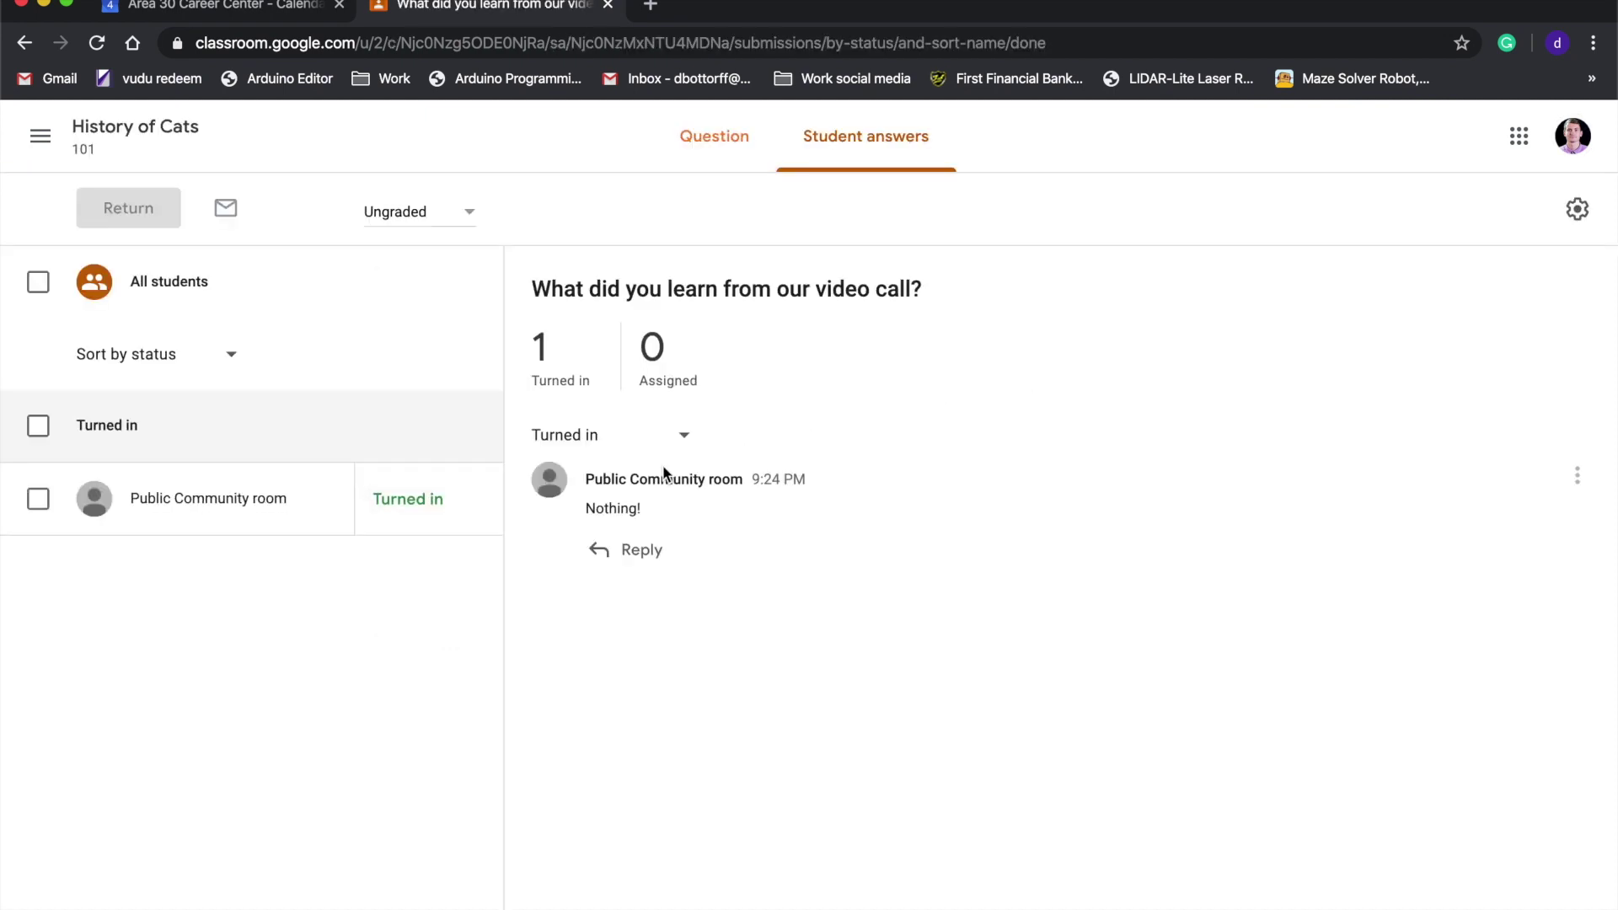
left_click_drag(756, 510, 552, 506)
left_click_drag(712, 506, 560, 506)
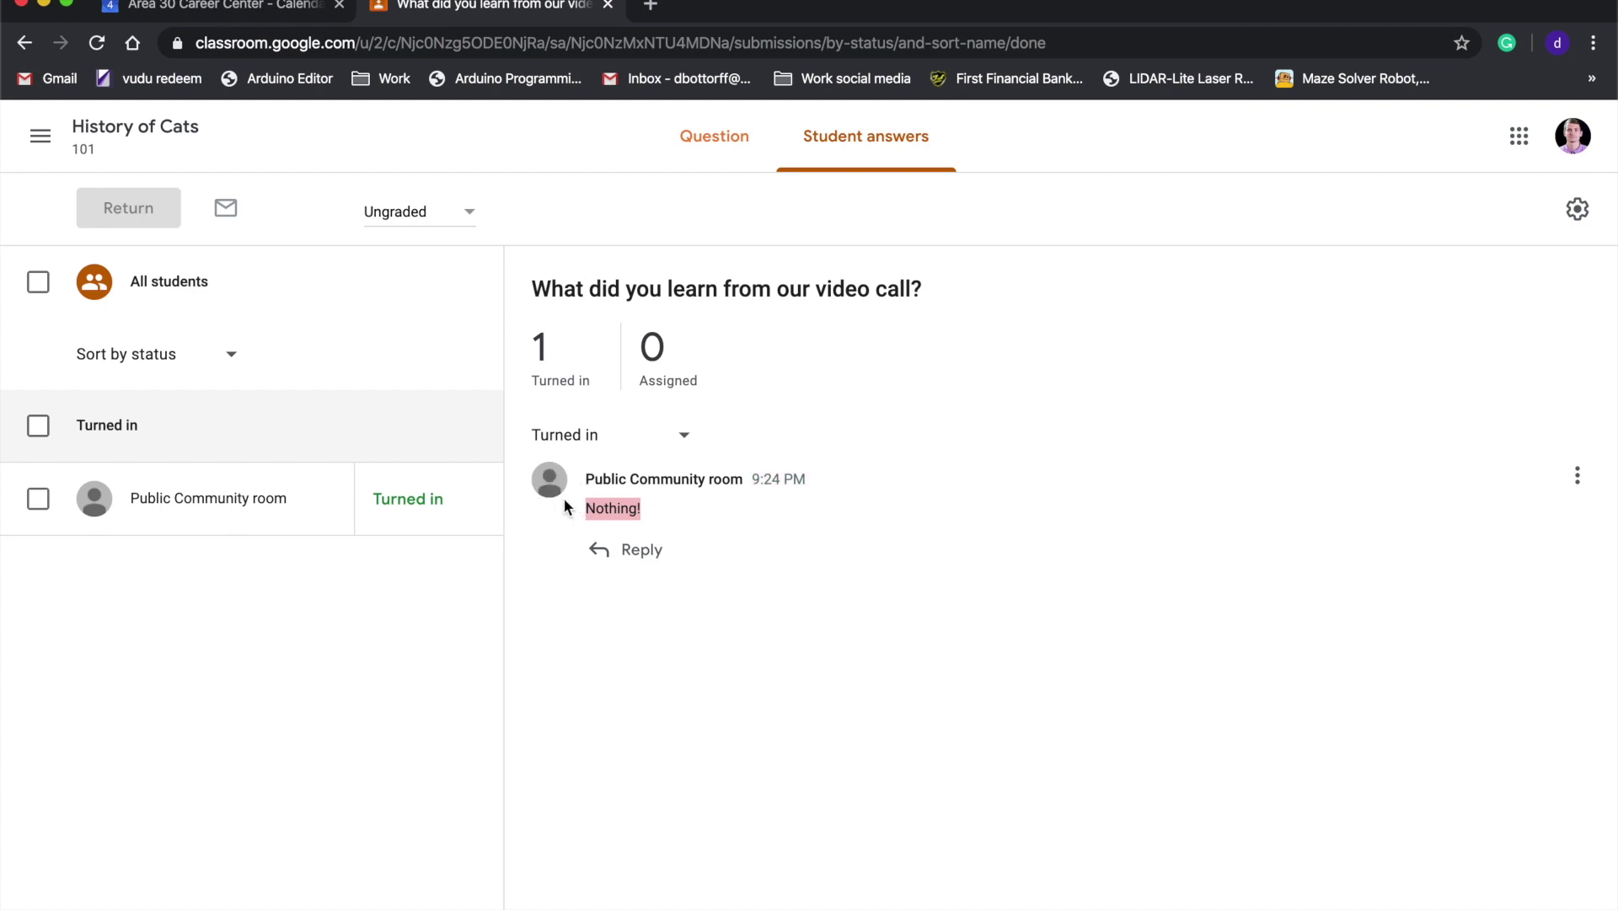